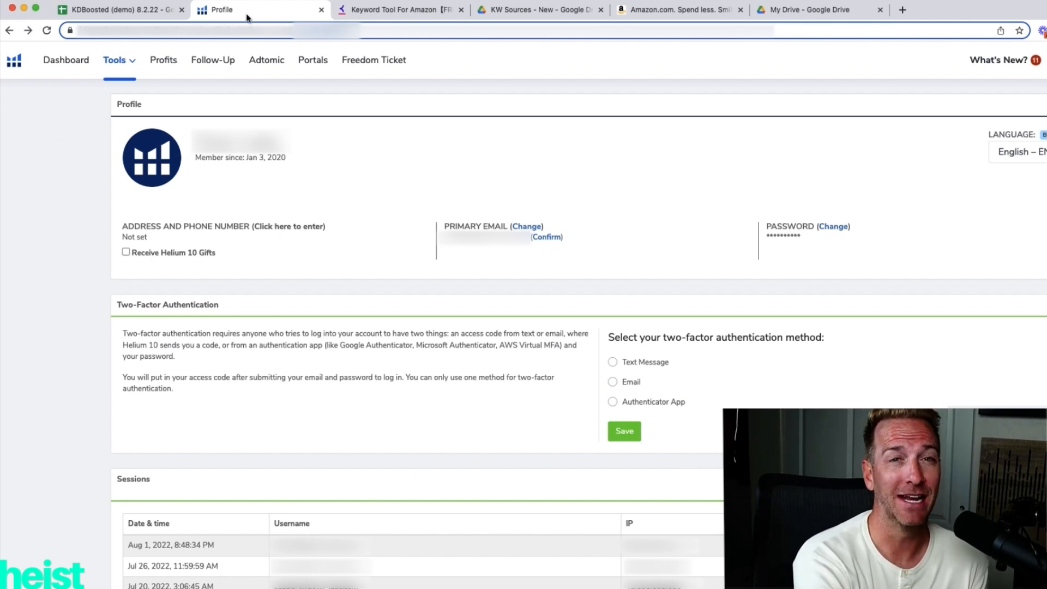
Authorize the KW Dominator script attached to the KDBoosted sheet, choosing the Google account and granting access despite the unverified-app notice.
{"action": "left_click", "coordinate": [143, 10]}
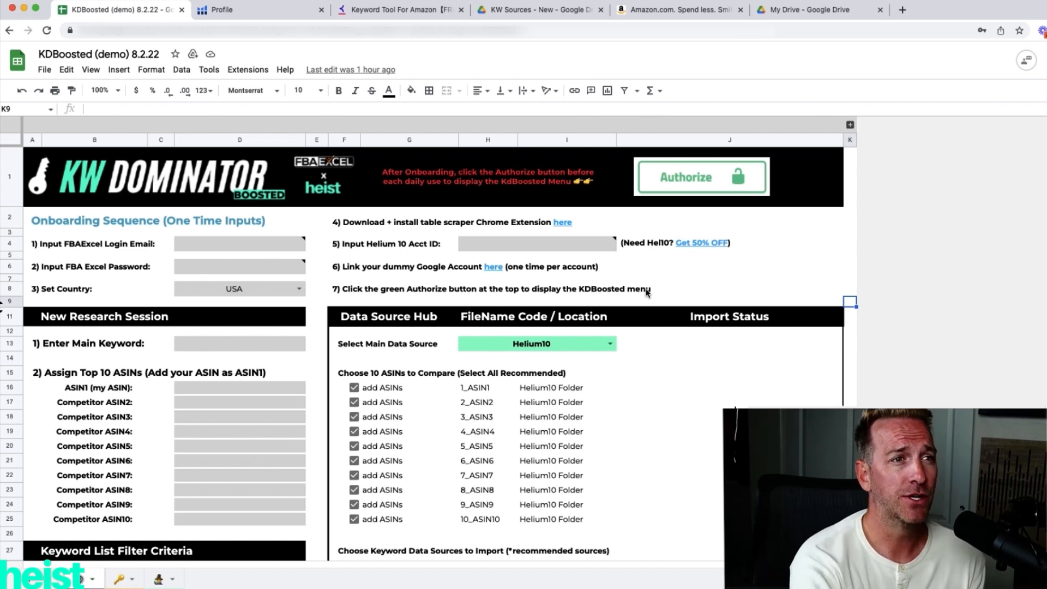
{"action": "left_click", "coordinate": [698, 188]}
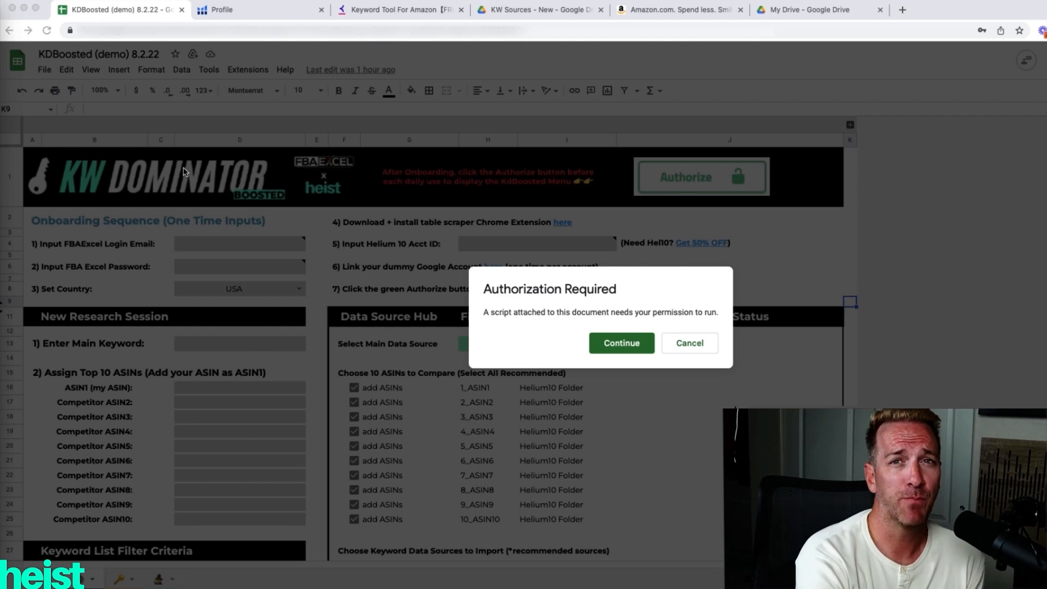
{"action": "left_click", "coordinate": [603, 348]}
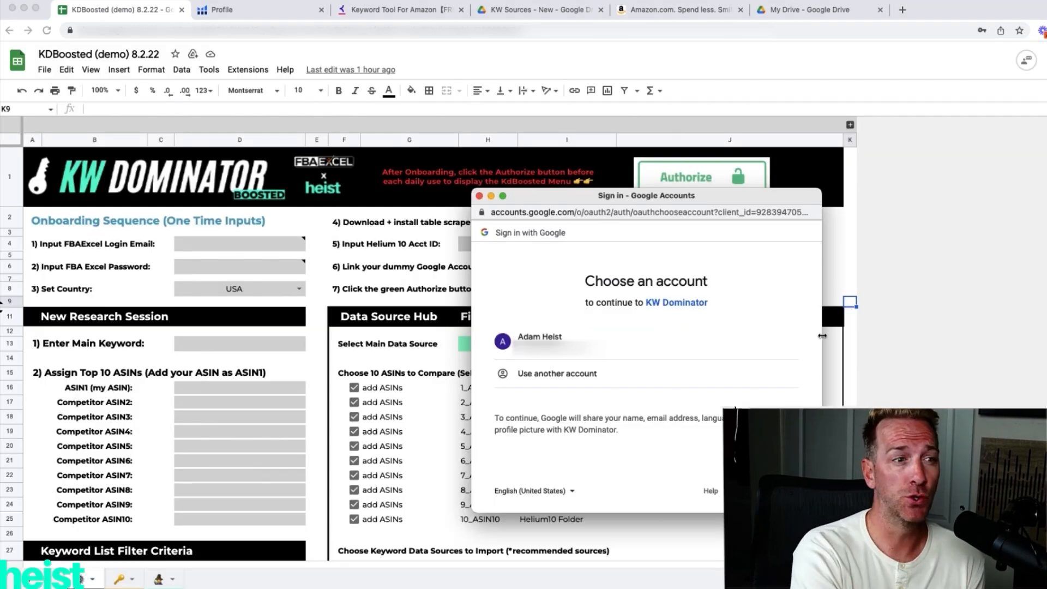
{"action": "left_click", "coordinate": [573, 339]}
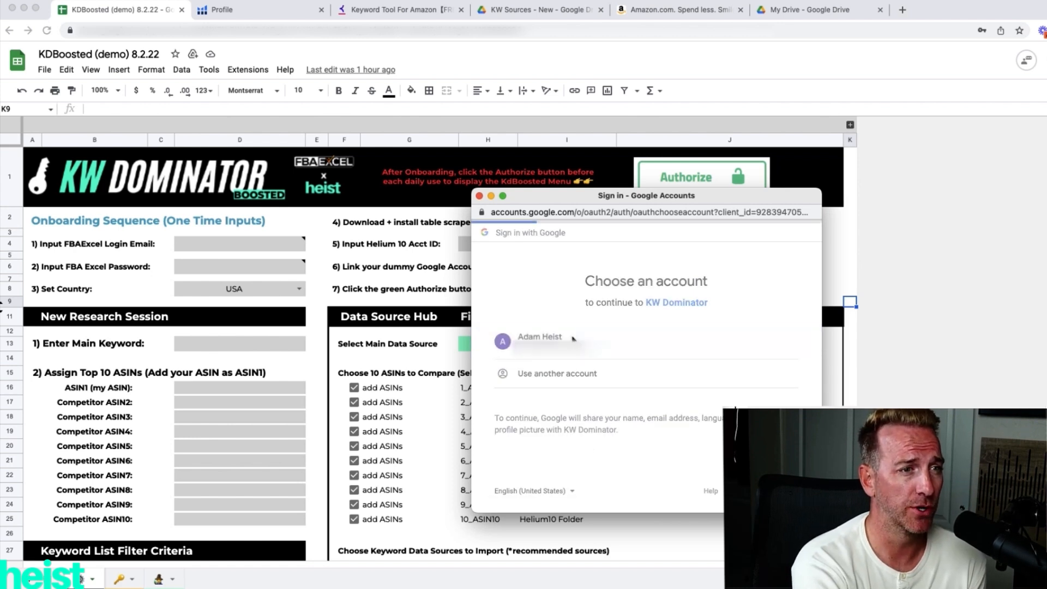
{"action": "left_click", "coordinate": [505, 421]}
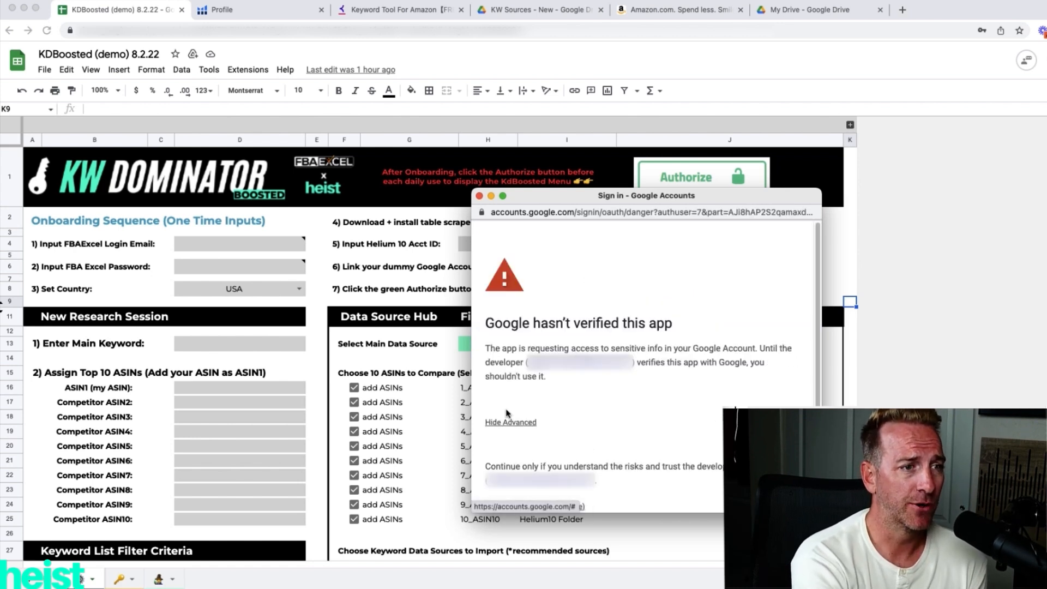
{"action": "scroll", "coordinate": [535, 436], "scroll_direction": "down", "scroll_amount": 2}
{"action": "left_click", "coordinate": [560, 460]}
{"action": "scroll", "coordinate": [565, 462], "scroll_direction": "down", "scroll_amount": 5}
{"action": "left_click", "coordinate": [709, 434]}
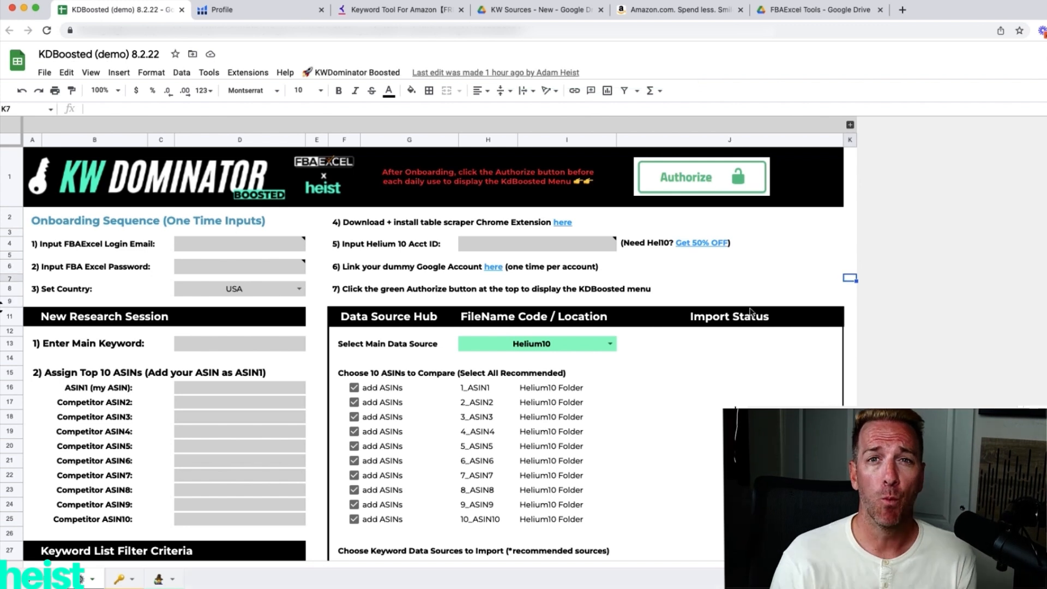
View the Keyword Dominator folder inside FBAExcel Tools in Google Drive.
{"action": "left_click", "coordinate": [348, 73]}
{"action": "key", "text": "Escape"}
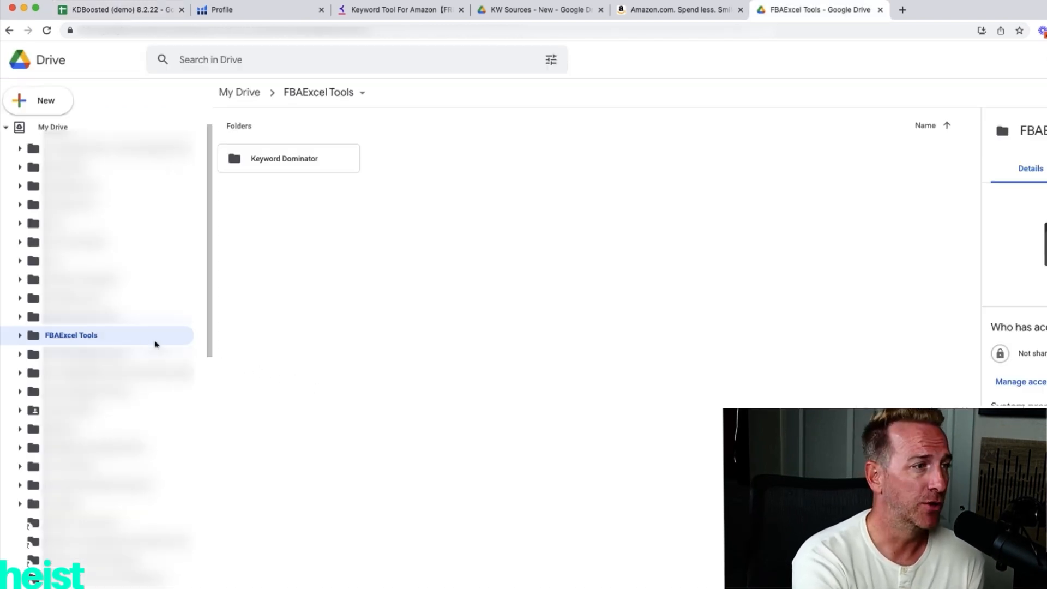
{"action": "double_click", "coordinate": [302, 164]}
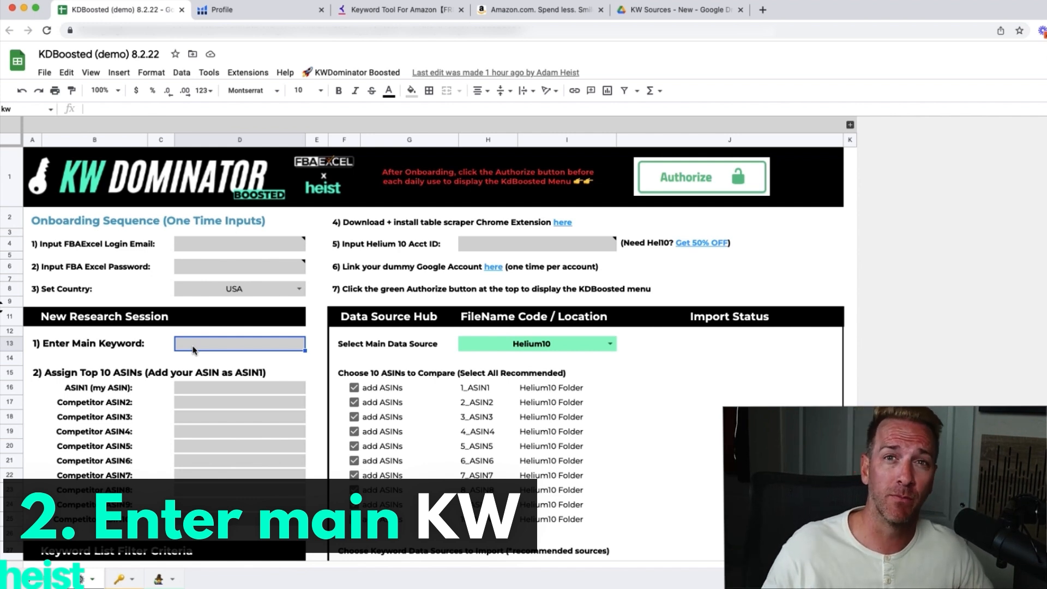
Enter "golf travel case" as the main keyword and run Search Amz + Get Top 10 ASINs.
{"action": "type", "text": "golf travel case"}
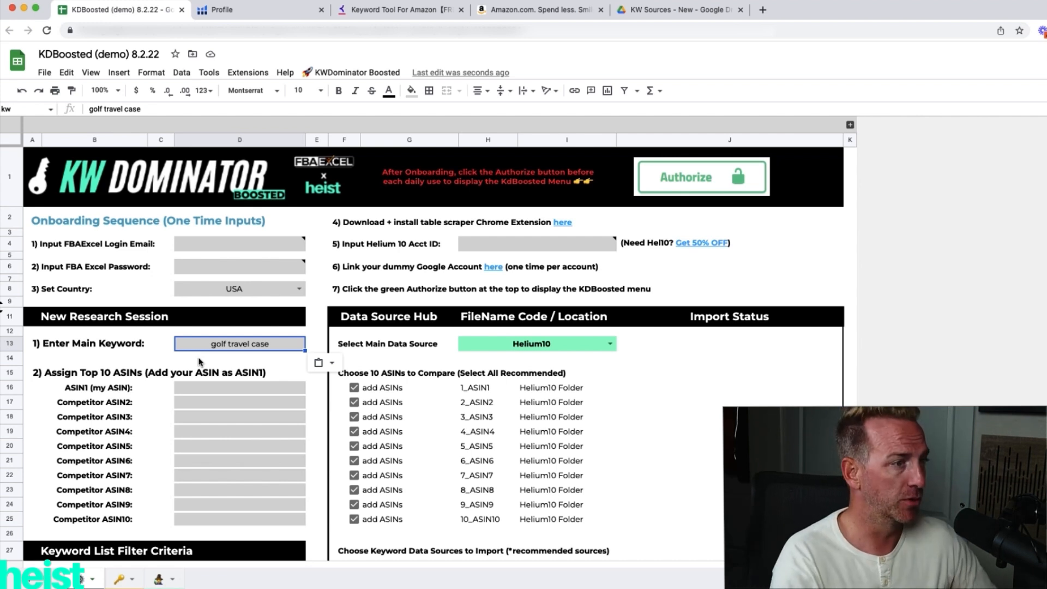
{"action": "left_click", "coordinate": [367, 74]}
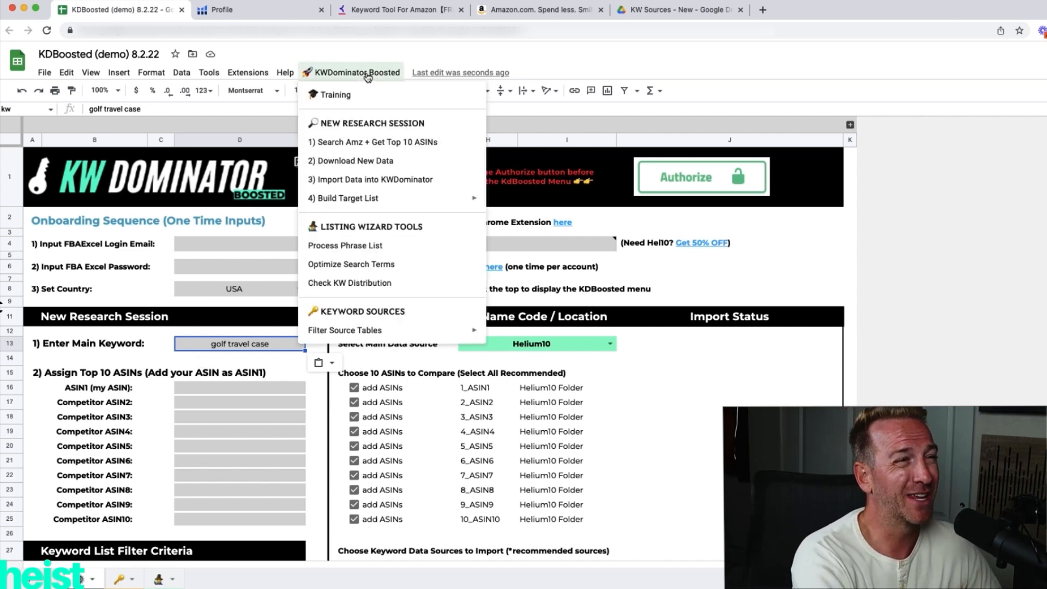
{"action": "left_click", "coordinate": [357, 145]}
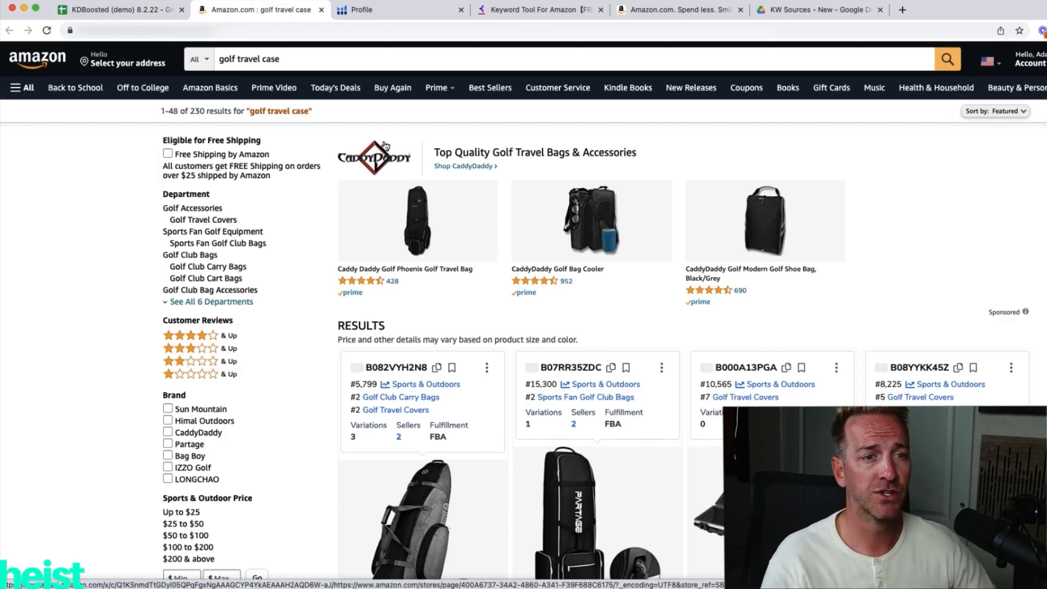
Look over the Amazon results for golf travel case and open the Helium 10 Xray product research for them.
{"action": "scroll", "coordinate": [596, 363], "scroll_direction": "down", "scroll_amount": 2}
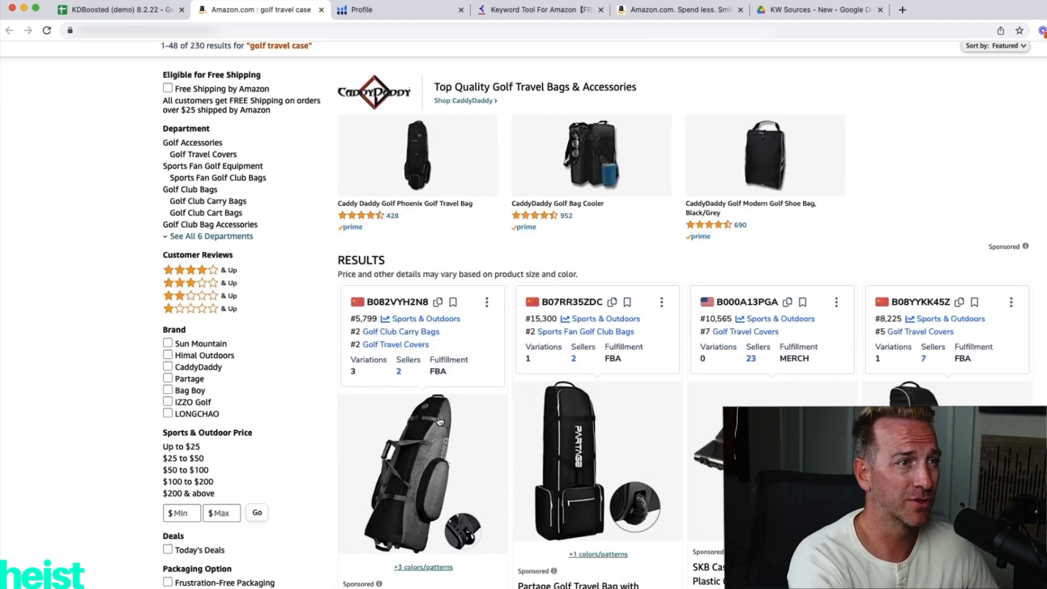
{"action": "scroll", "coordinate": [596, 362], "scroll_direction": "down", "scroll_amount": 3}
{"action": "scroll", "coordinate": [613, 236], "scroll_direction": "up", "scroll_amount": 5}
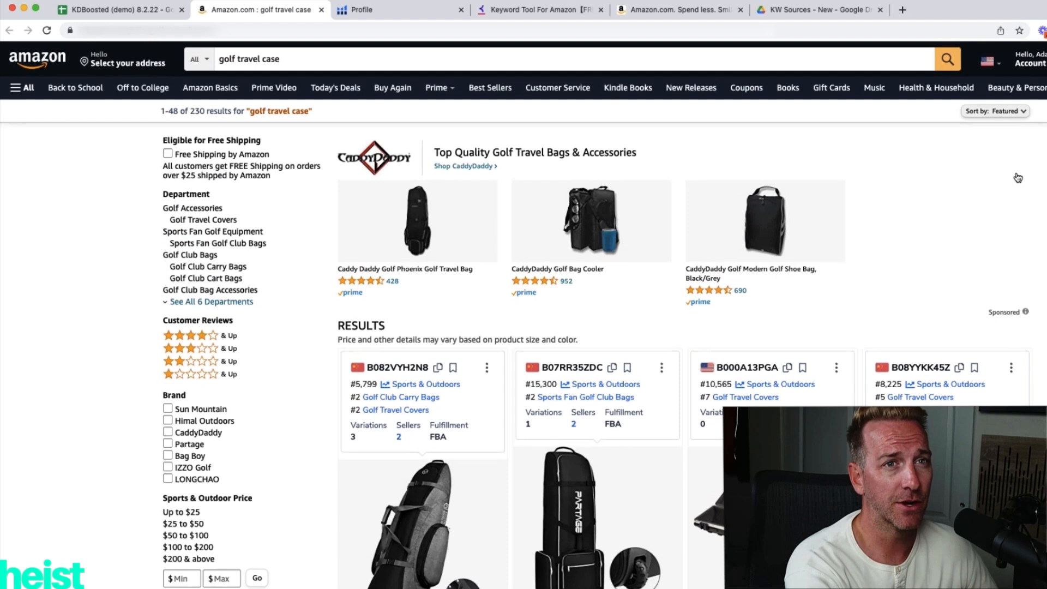
{"action": "left_click", "coordinate": [1042, 31]}
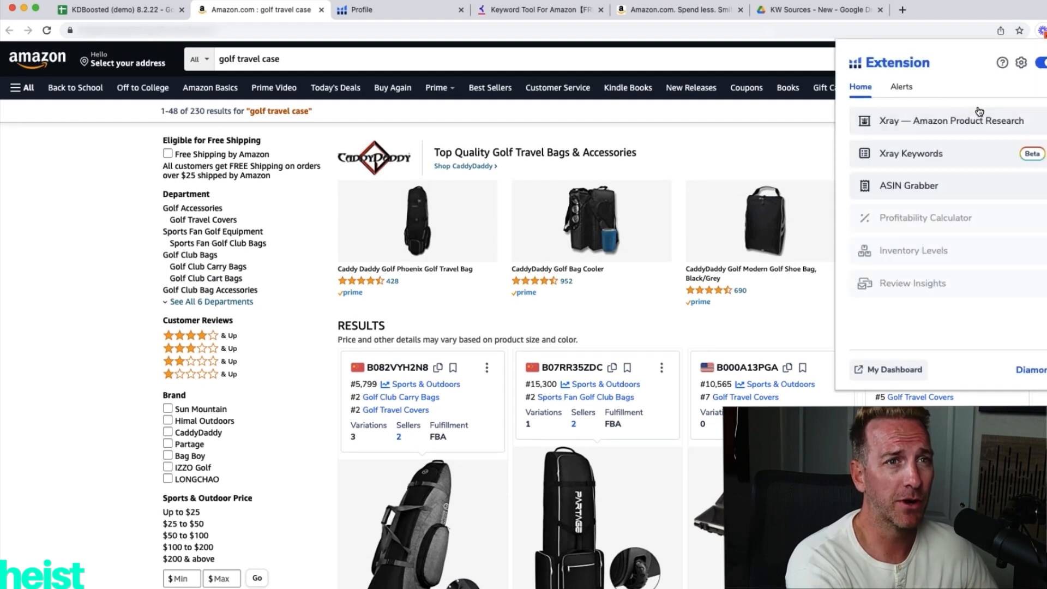
{"action": "left_click", "coordinate": [935, 184]}
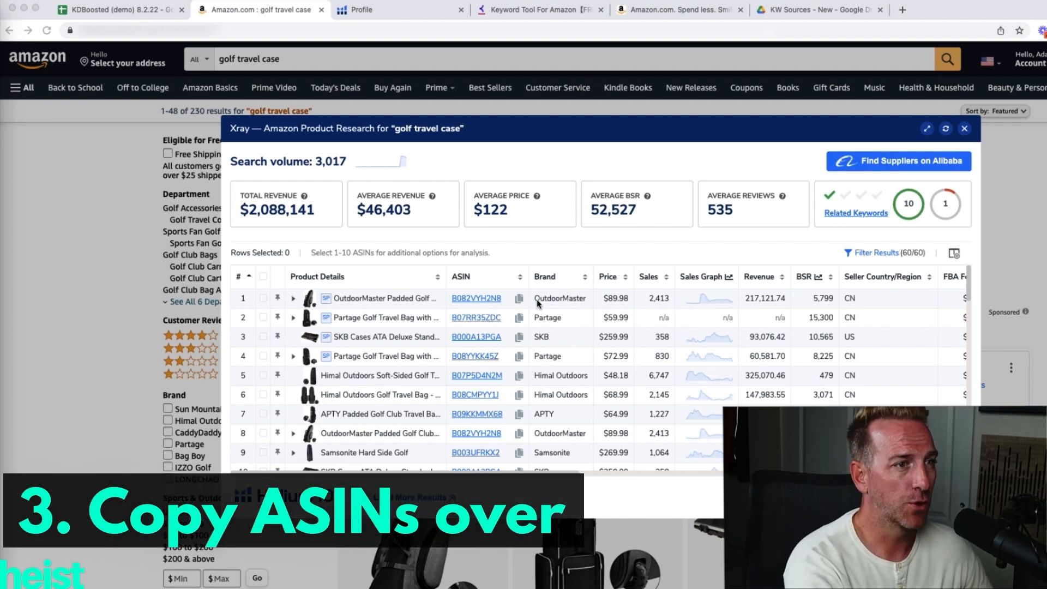
Copy the OutdoorMaster ASIN B082VYH2N8 from Xray into the ASIN1 (my ASIN) cell of the KDBoosted sheet.
{"action": "left_click", "coordinate": [519, 299]}
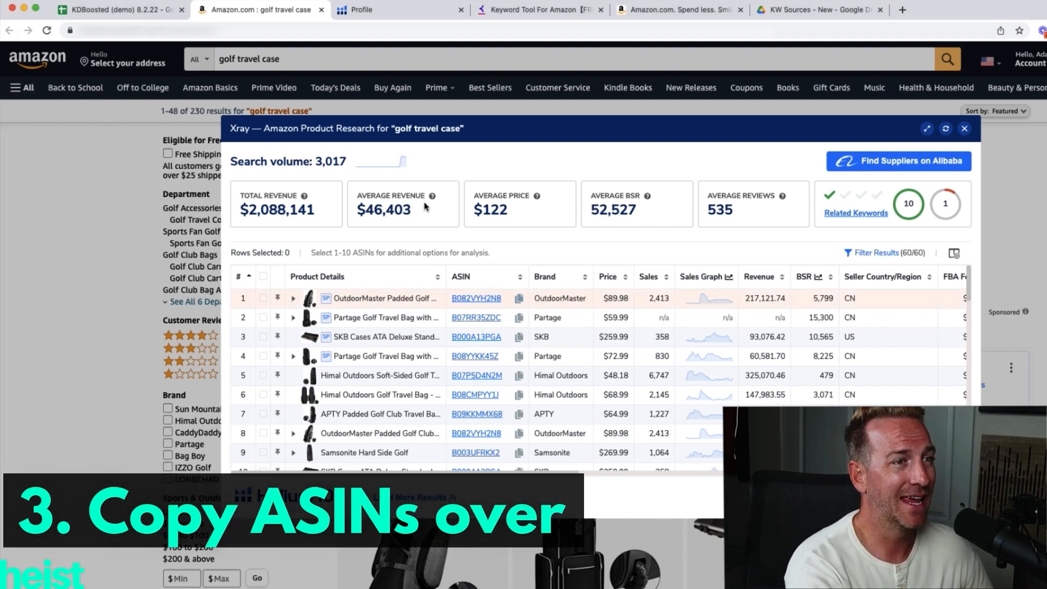
{"action": "left_click", "coordinate": [117, 10]}
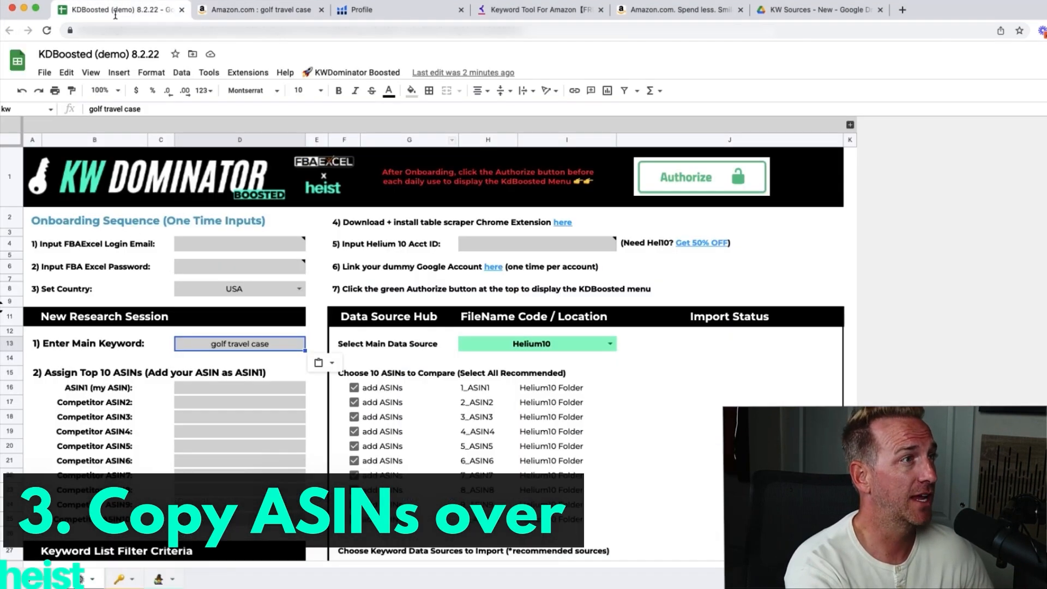
{"action": "left_click", "coordinate": [185, 393]}
{"action": "key", "text": "ctrl+v"}
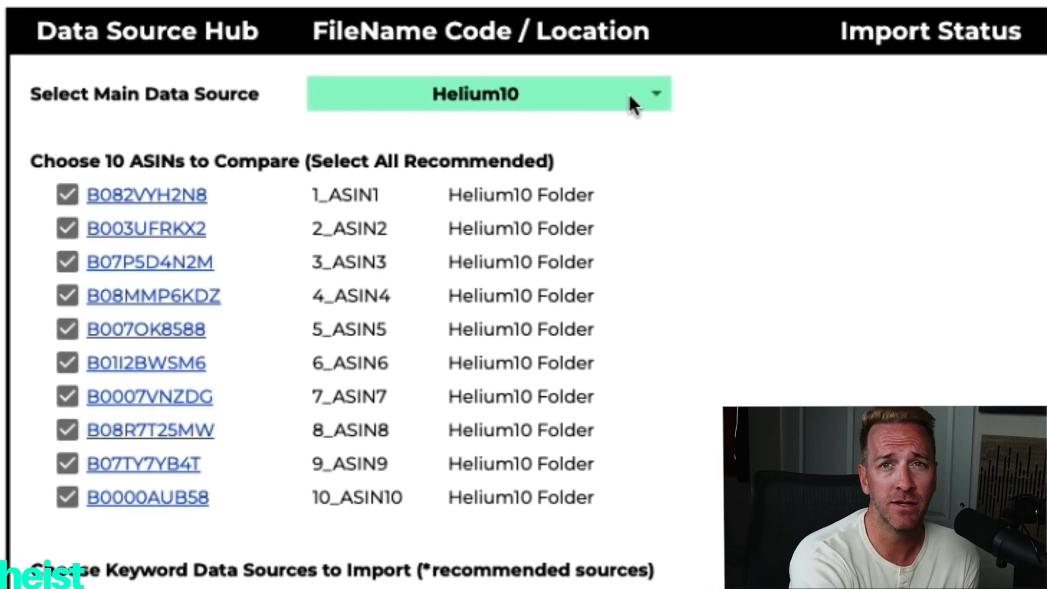
View the available options for the main data source in the Data Source Hub.
{"action": "left_click", "coordinate": [630, 96]}
{"action": "left_click", "coordinate": [655, 96]}
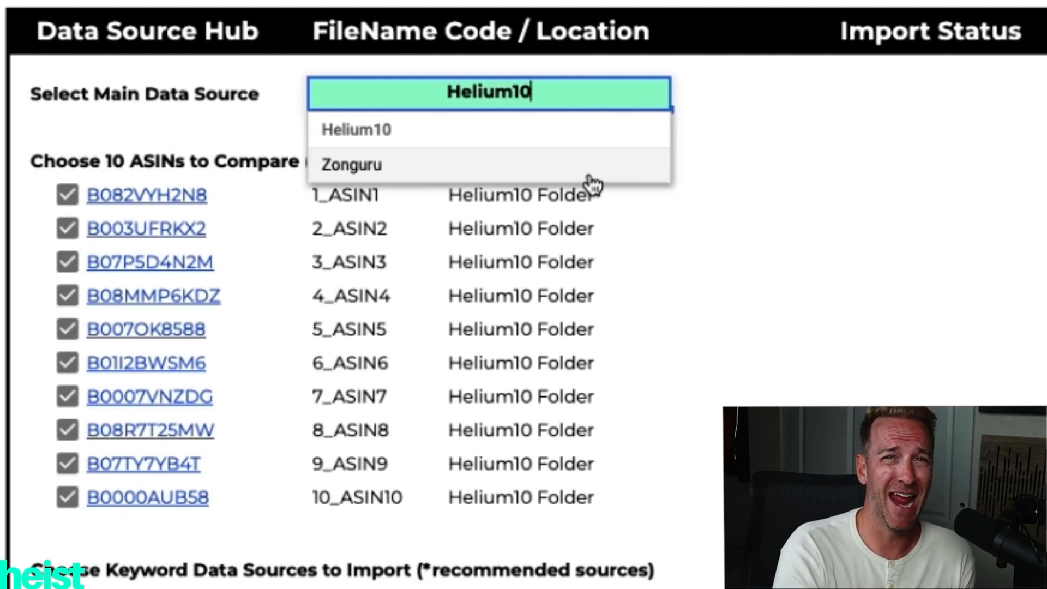
{"action": "left_click", "coordinate": [1017, 159]}
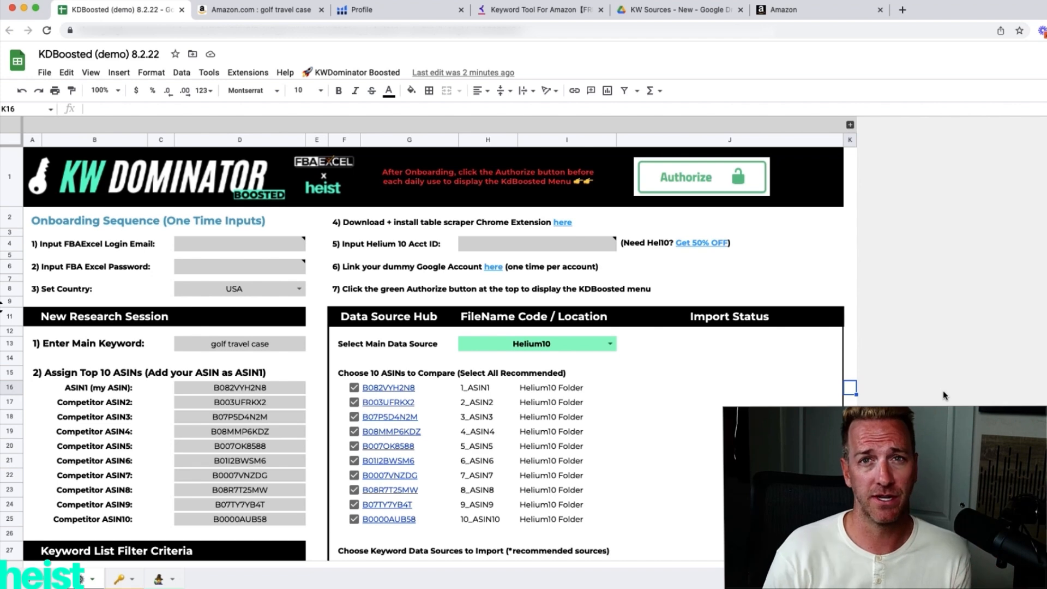
Run Download New Data and export the Xray product research for golf travel case to Downloads as XR.
{"action": "left_click", "coordinate": [338, 72]}
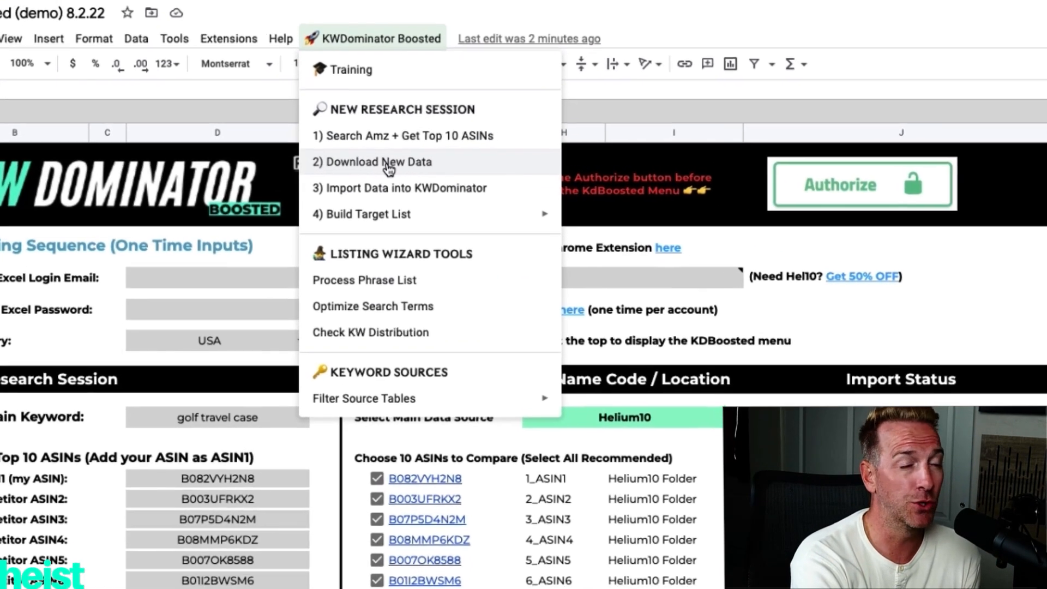
{"action": "left_click", "coordinate": [387, 164]}
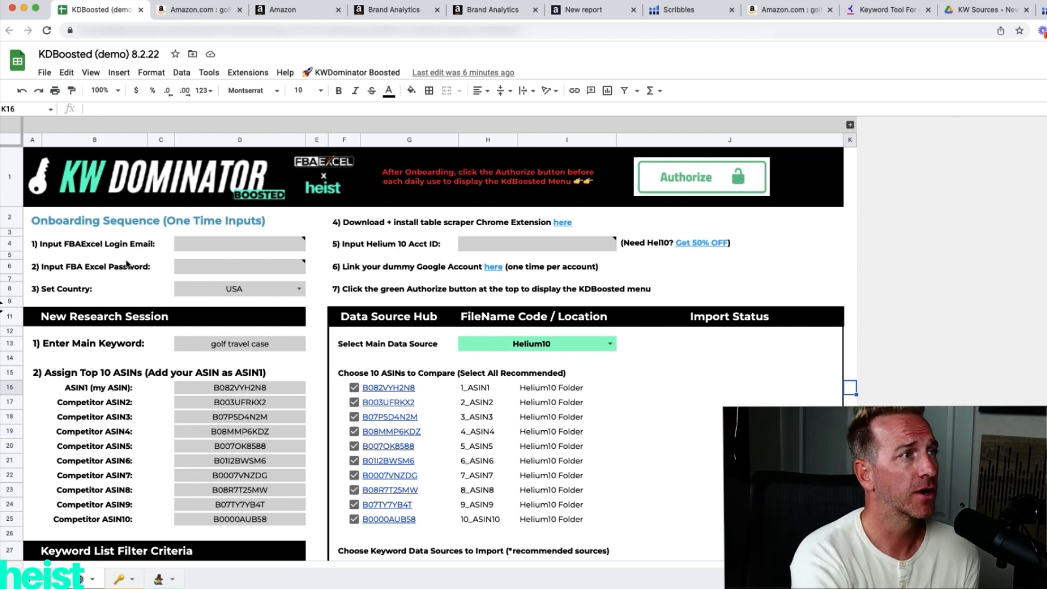
{"action": "left_click", "coordinate": [196, 10]}
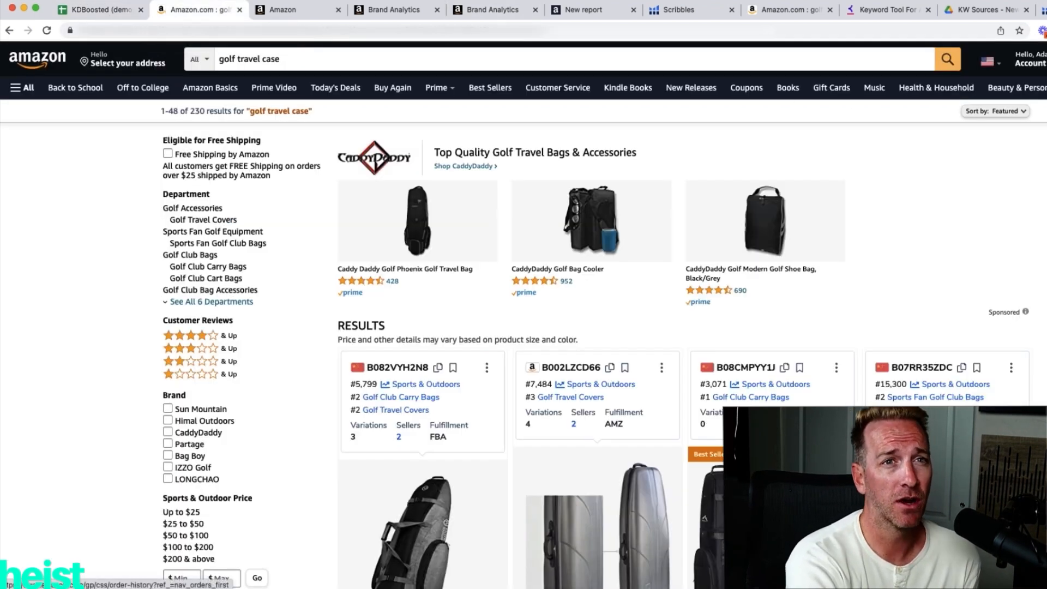
{"action": "left_click", "coordinate": [1041, 30]}
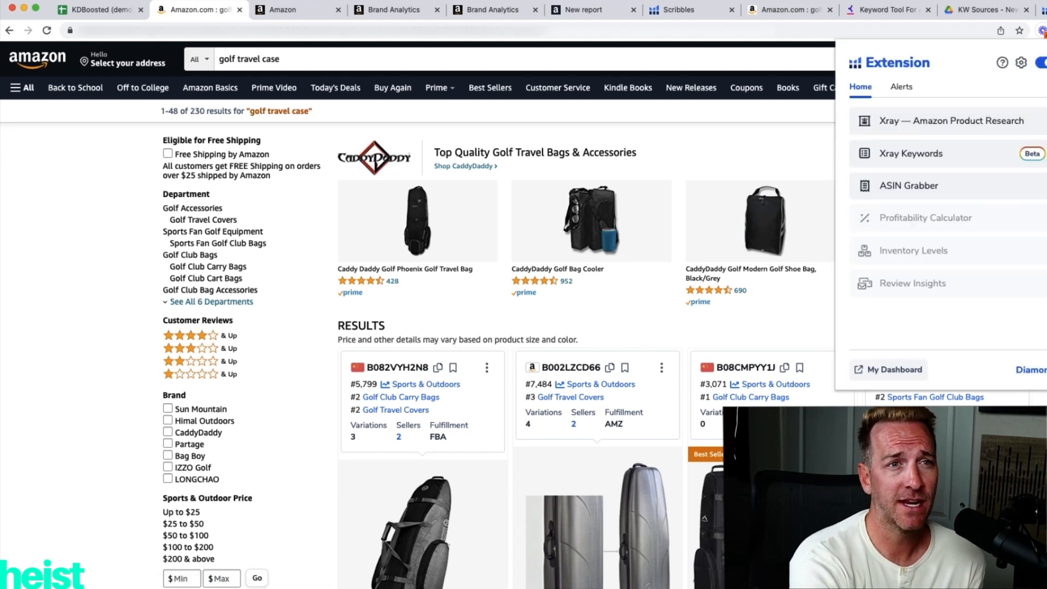
{"action": "left_click", "coordinate": [952, 121]}
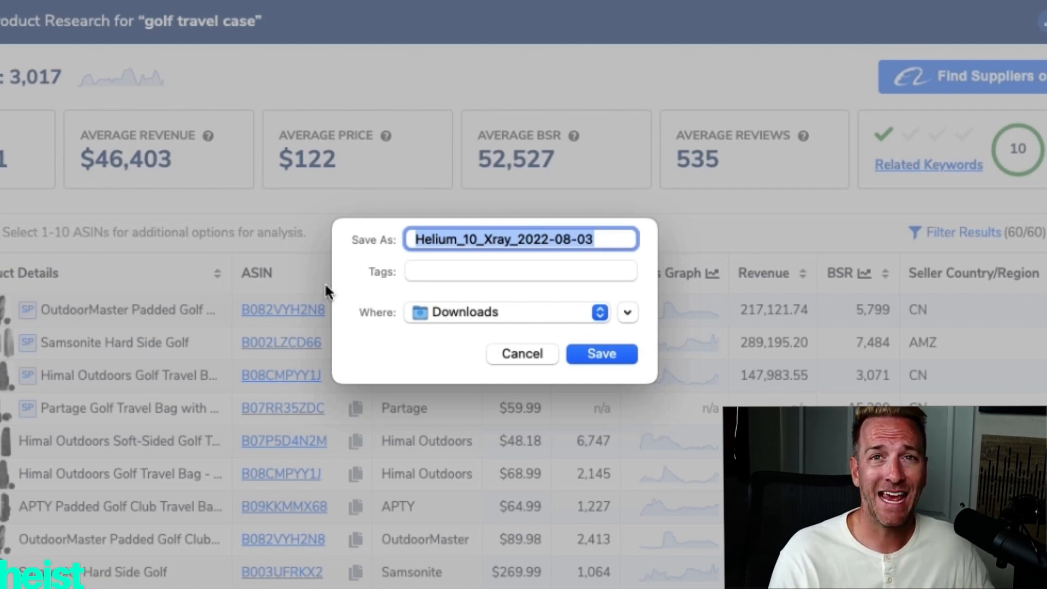
{"action": "type", "text": "XR"}
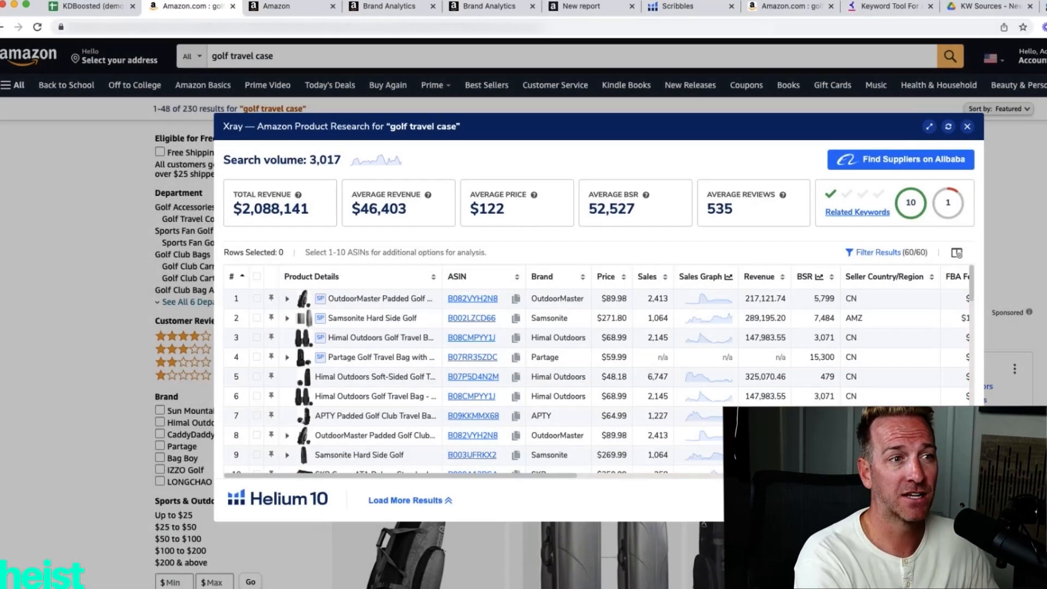
Check the file codes and locations in the KDBoosted sheet and view the KW Sources - New folder in Google Drive.
{"action": "left_click", "coordinate": [112, 11]}
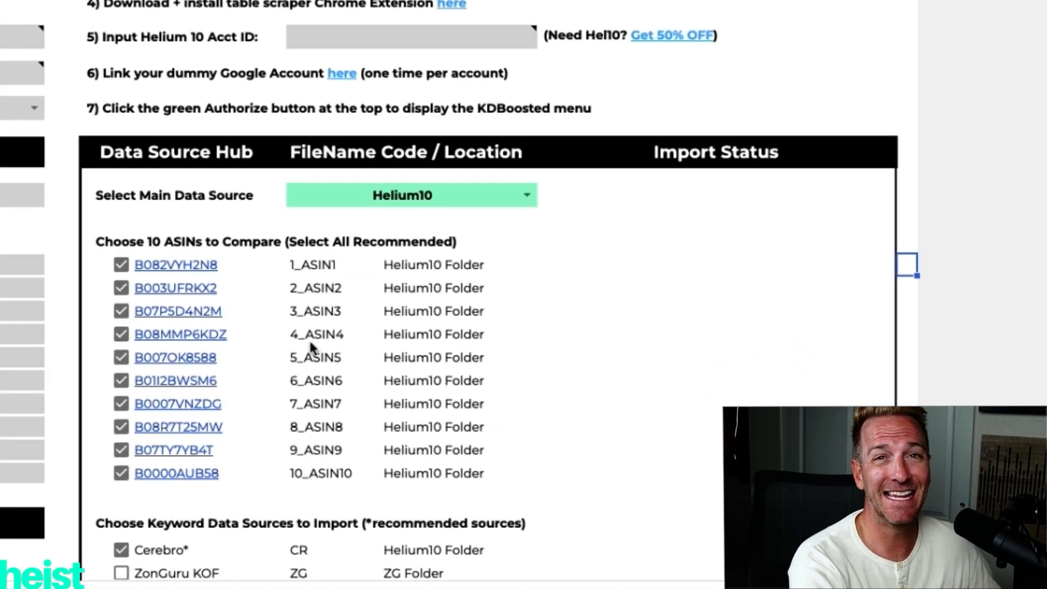
{"action": "scroll", "coordinate": [403, 431], "scroll_direction": "down", "scroll_amount": 4}
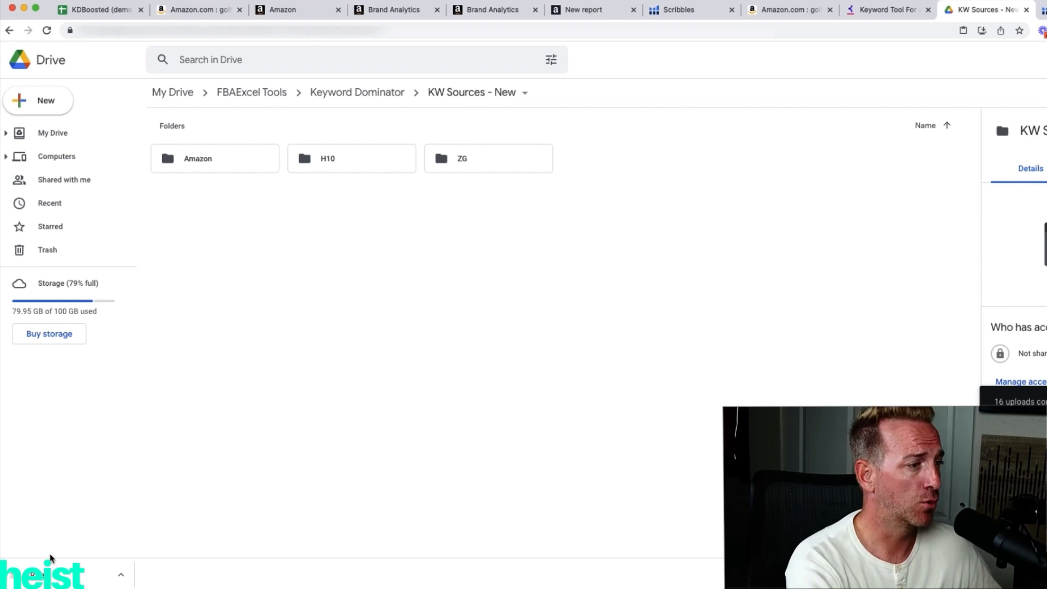
{"action": "left_click_drag", "start_coordinate": [51, 583], "coordinate": [92, 586]}
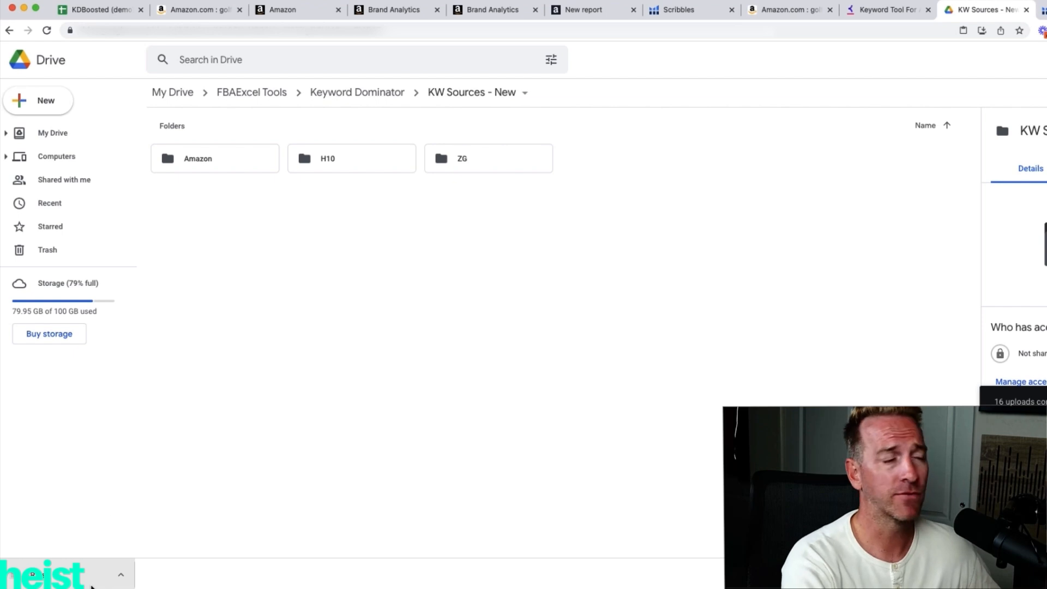
Save the matching niches table for golf travel case from Product Opportunity Explorer to a file named OE with HTML-Table Scraper.
{"action": "left_click", "coordinate": [294, 13]}
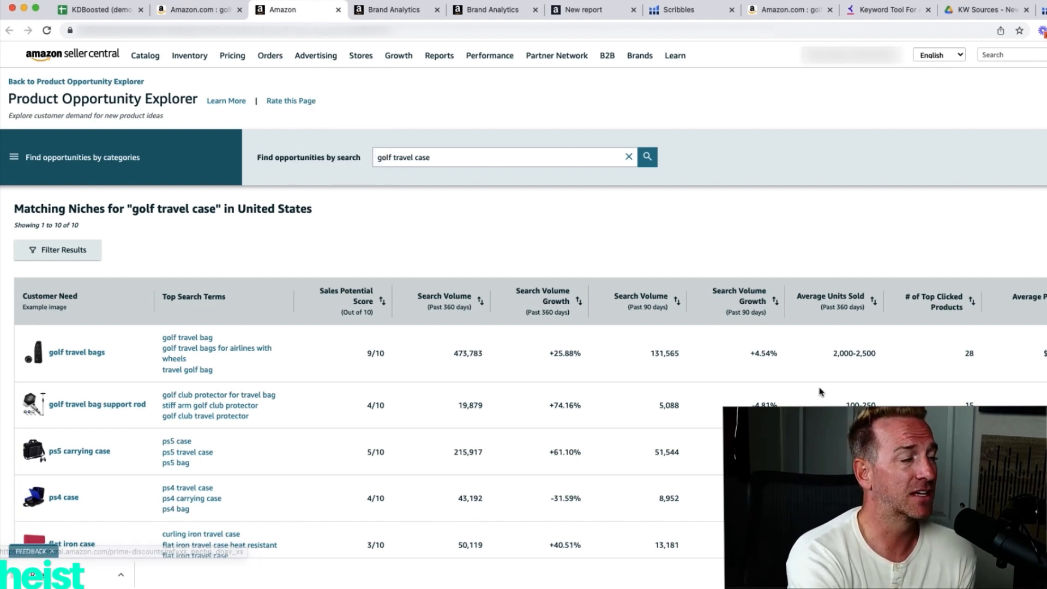
{"action": "scroll", "coordinate": [820, 392], "scroll_direction": "down", "scroll_amount": 6}
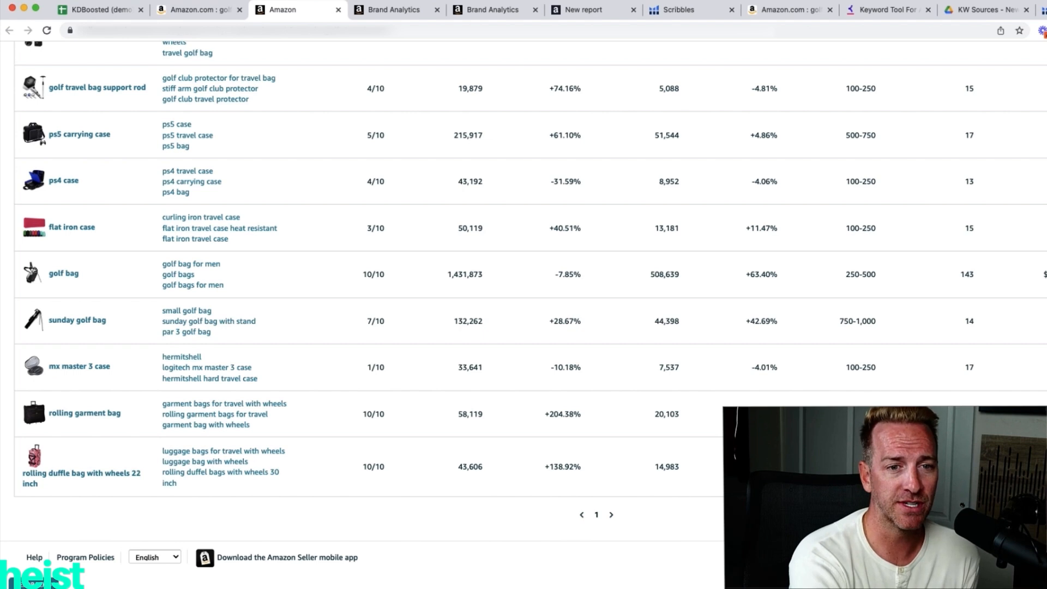
{"action": "scroll", "coordinate": [581, 502], "scroll_direction": "up", "scroll_amount": 2}
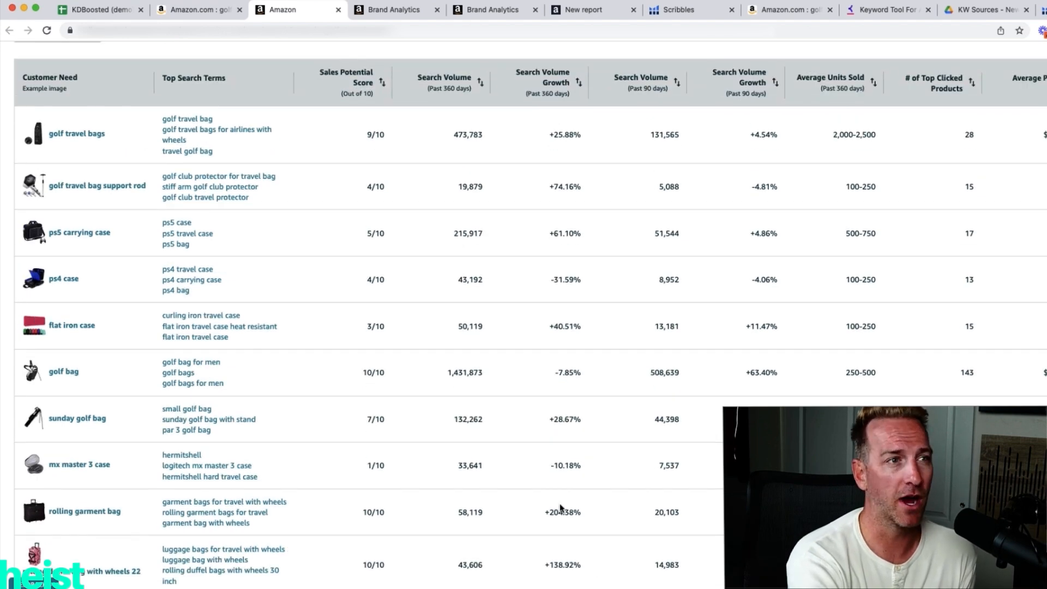
{"action": "scroll", "coordinate": [549, 404], "scroll_direction": "up", "scroll_amount": 1}
{"action": "scroll", "coordinate": [550, 404], "scroll_direction": "up", "scroll_amount": 1}
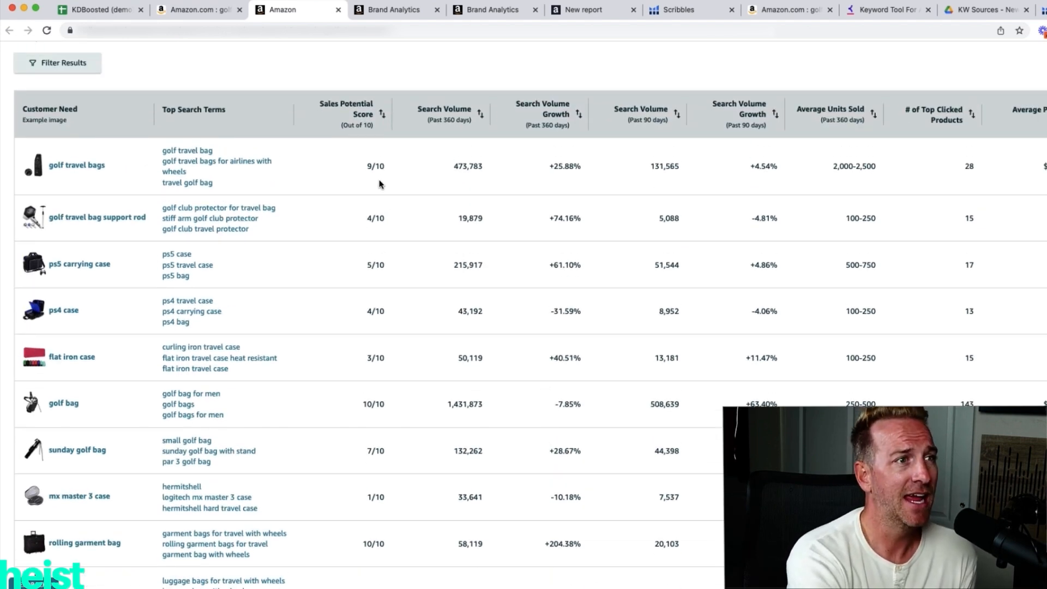
{"action": "right_click", "coordinate": [392, 174]}
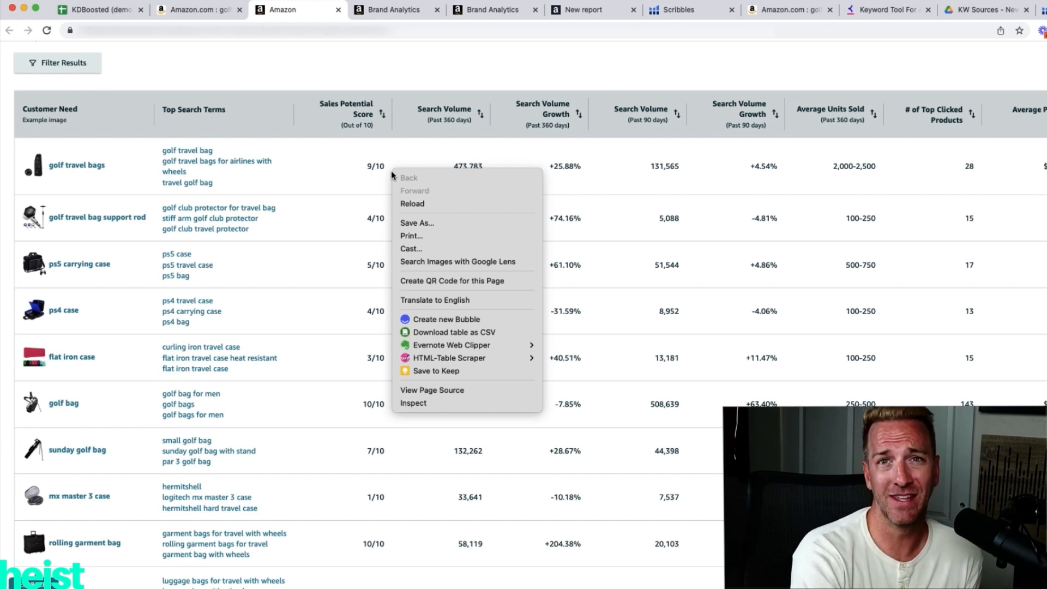
{"action": "mouse_move", "coordinate": [456, 360]}
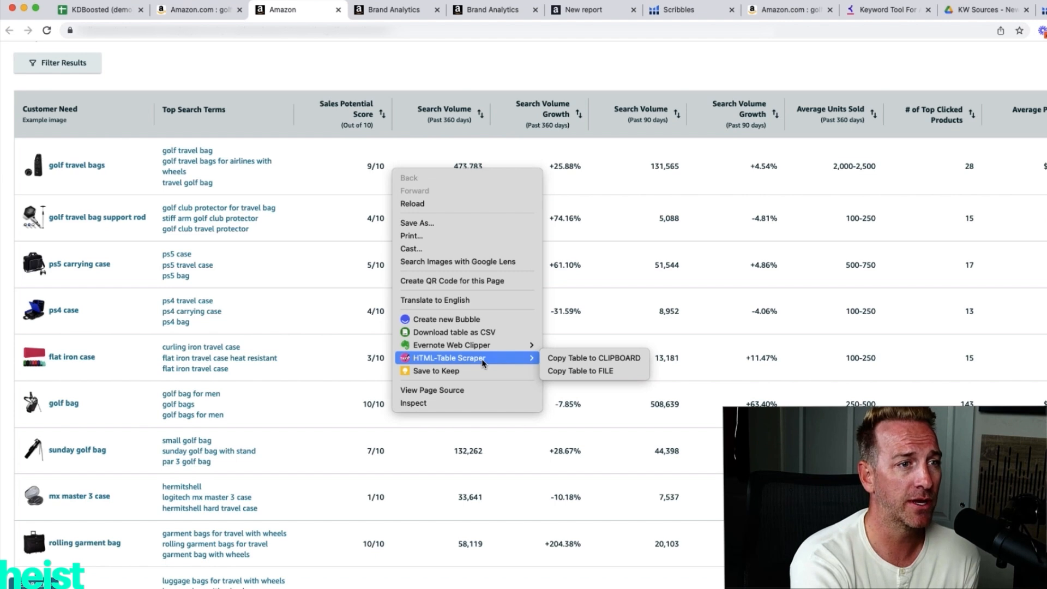
{"action": "left_click", "coordinate": [565, 371]}
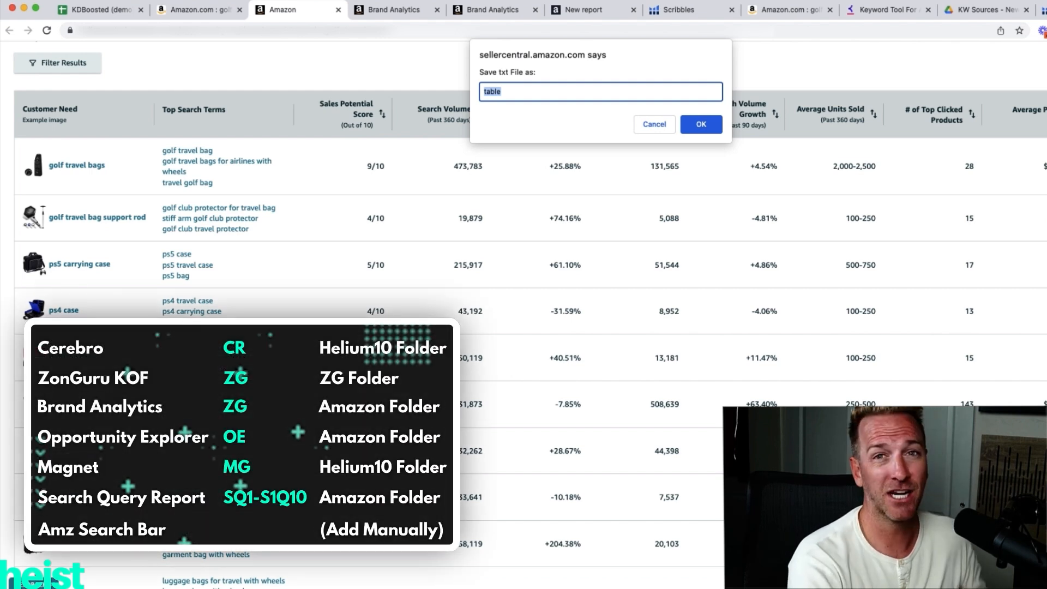
{"action": "type", "text": "OE"}
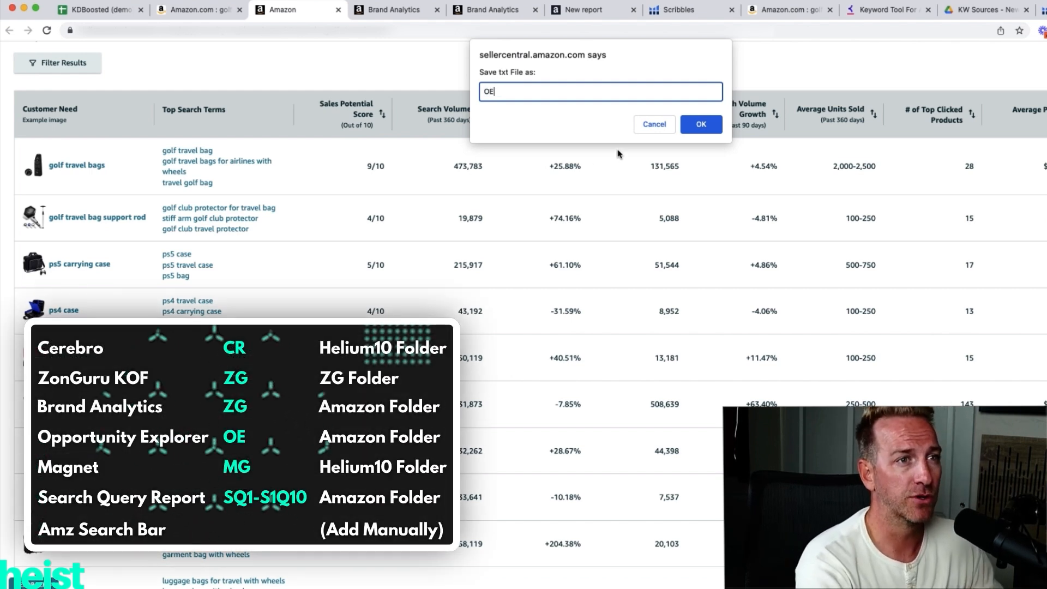
{"action": "key", "text": "Return"}
{"action": "key", "text": "Return"}
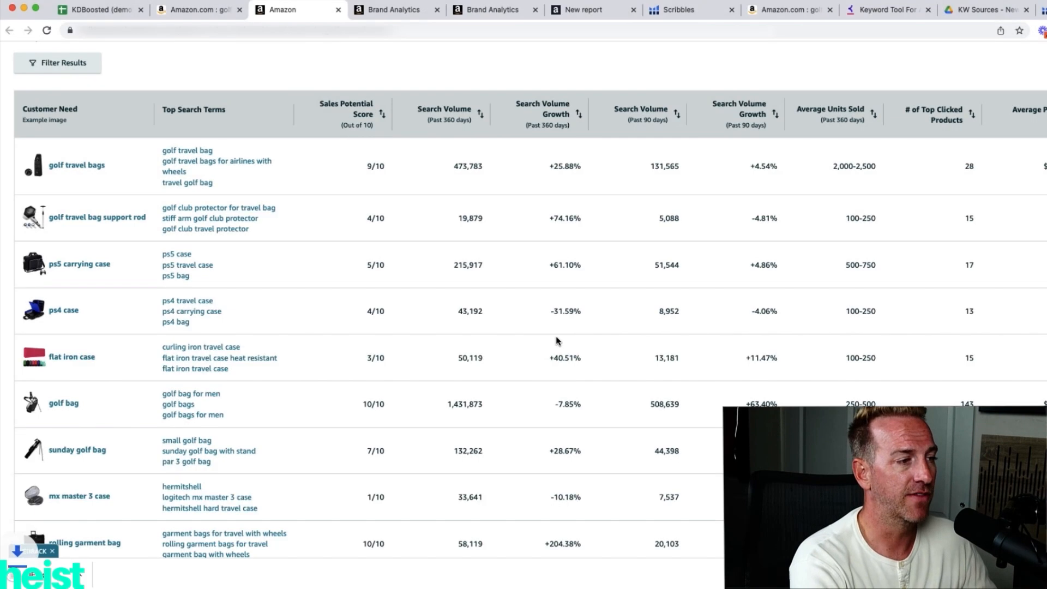
View the KW Sources - New folder in Google Drive and open the Amazon Search Terms page in Brand Analytics.
{"action": "left_click", "coordinate": [963, 11]}
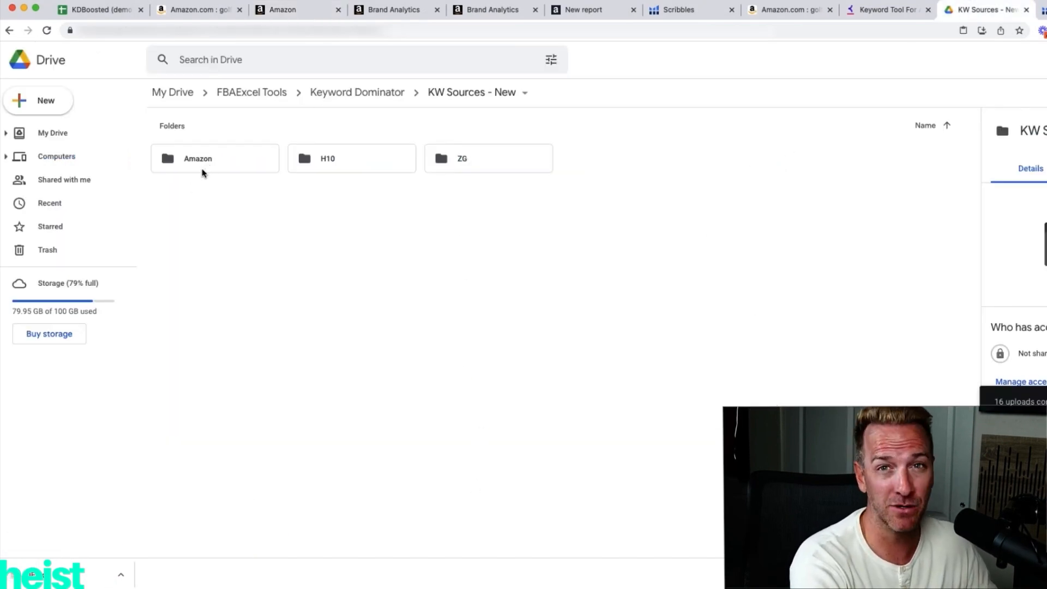
{"action": "left_click", "coordinate": [396, 11]}
{"action": "mouse_move", "coordinate": [415, 54]}
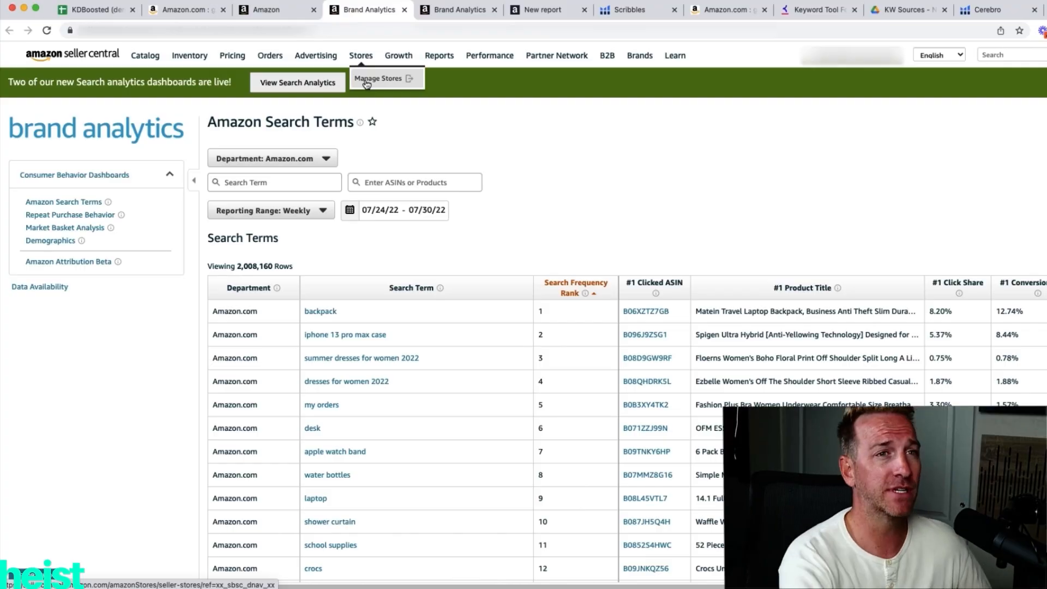
Select all products in the Xray results for golf travel case and export them to Downloads as Helium_10_Xray_2022-08-03.
{"action": "left_click", "coordinate": [187, 10]}
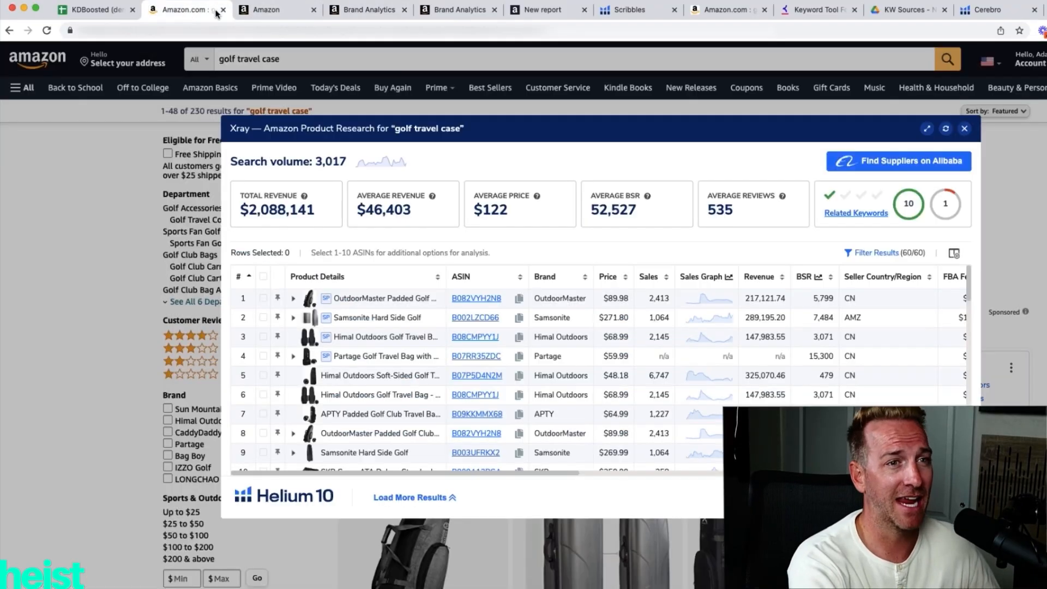
{"action": "left_click", "coordinate": [263, 277]}
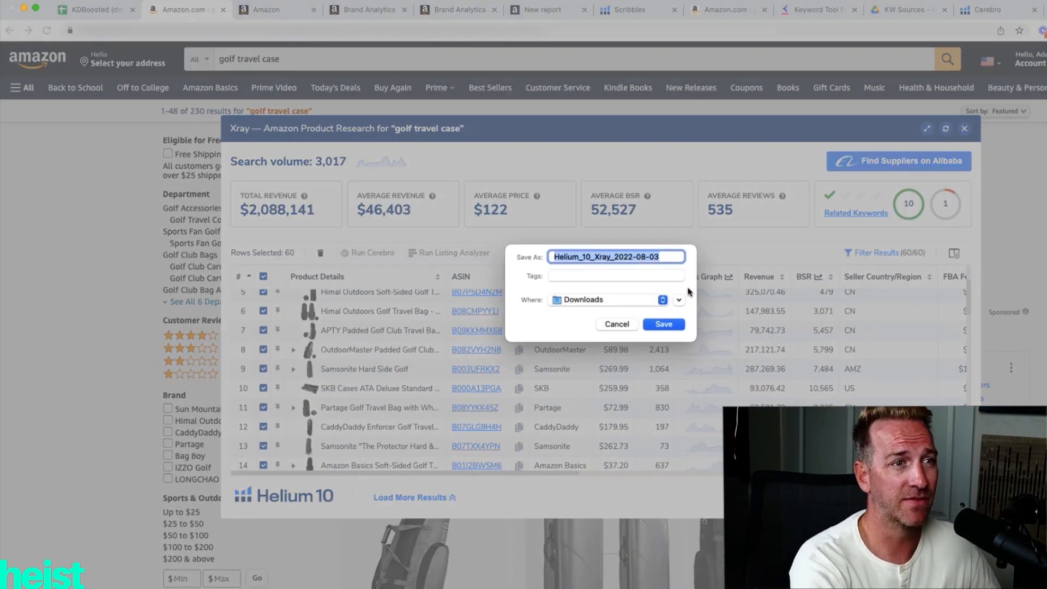
{"action": "left_click", "coordinate": [664, 323]}
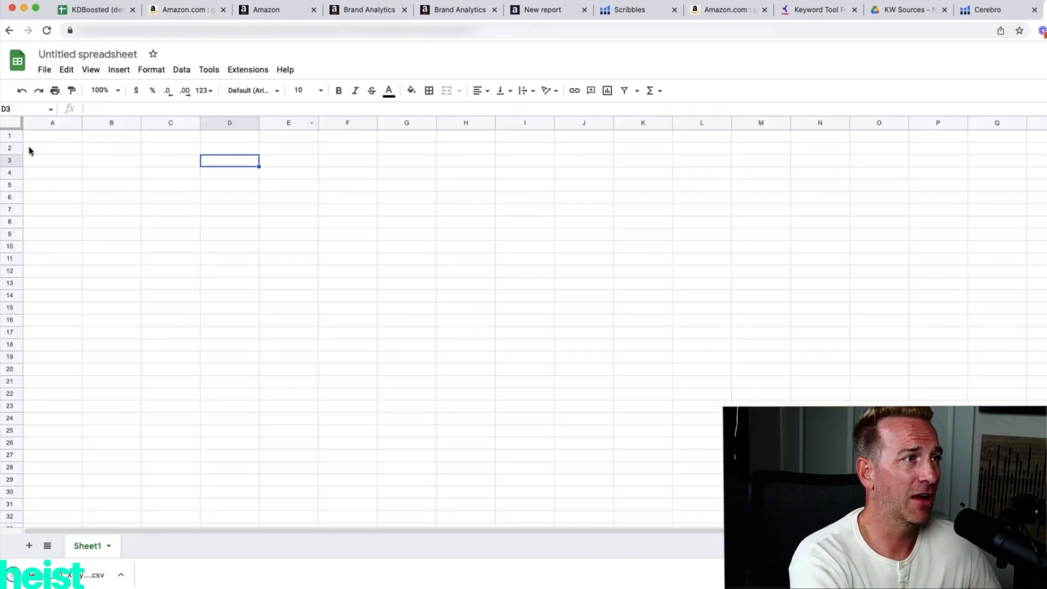
Import Helium_10_Xray_2022-08-03.csv into a blank Google Sheets spreadsheet, replacing the spreadsheet and detecting the separator automatically.
{"action": "left_click", "coordinate": [31, 138]}
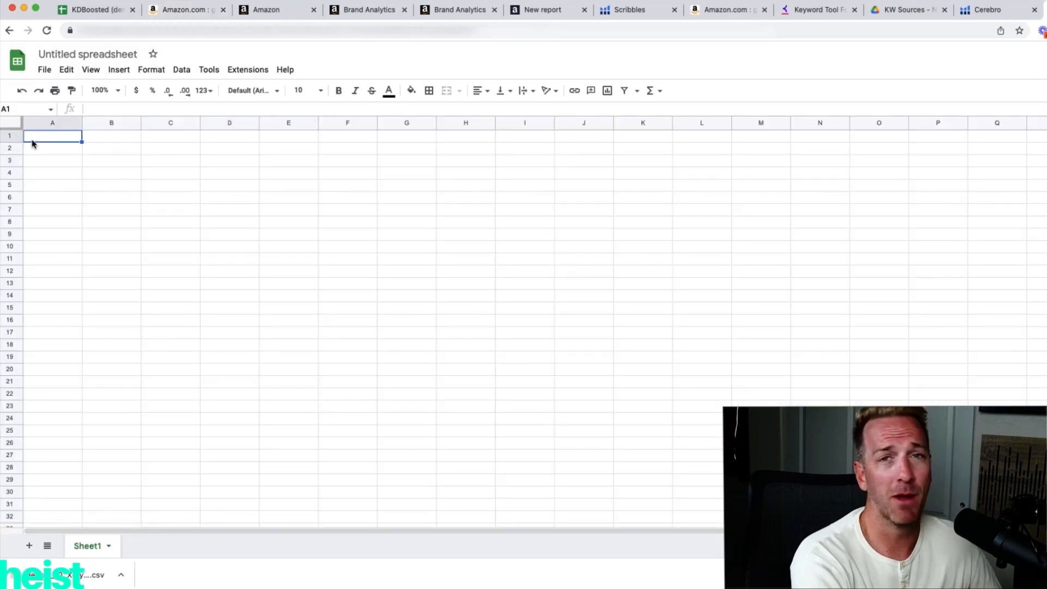
{"action": "left_click", "coordinate": [44, 70]}
{"action": "left_click", "coordinate": [75, 131]}
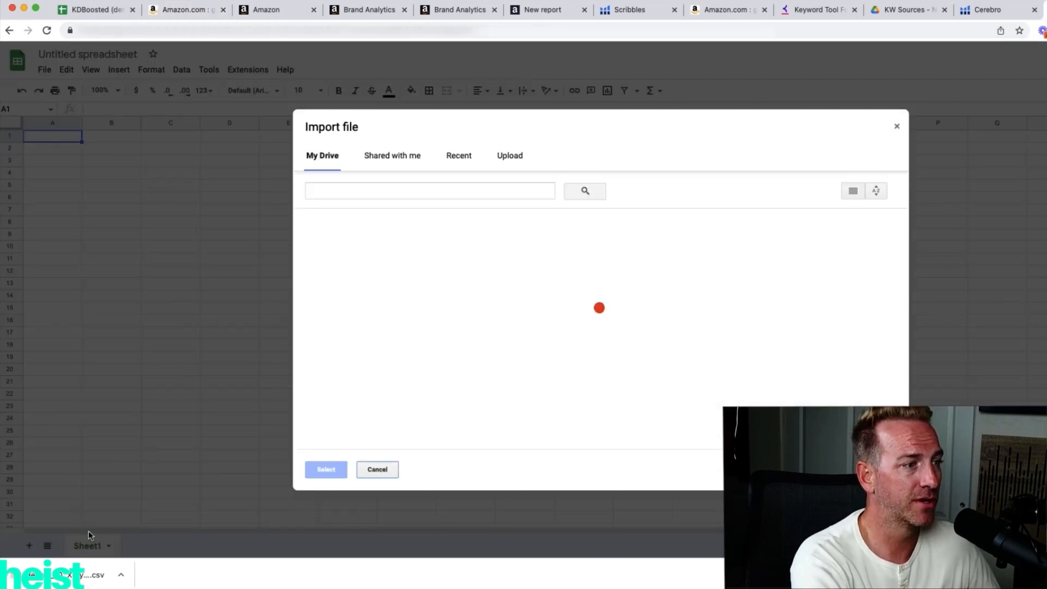
{"action": "left_click_drag", "start_coordinate": [81, 575], "coordinate": [585, 310]}
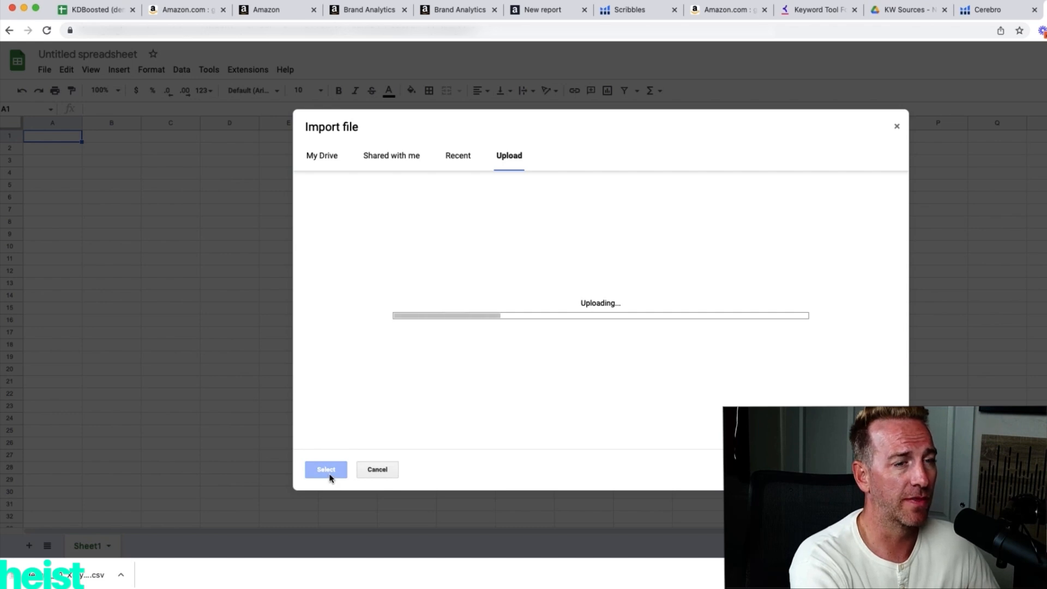
{"action": "left_click", "coordinate": [622, 375]}
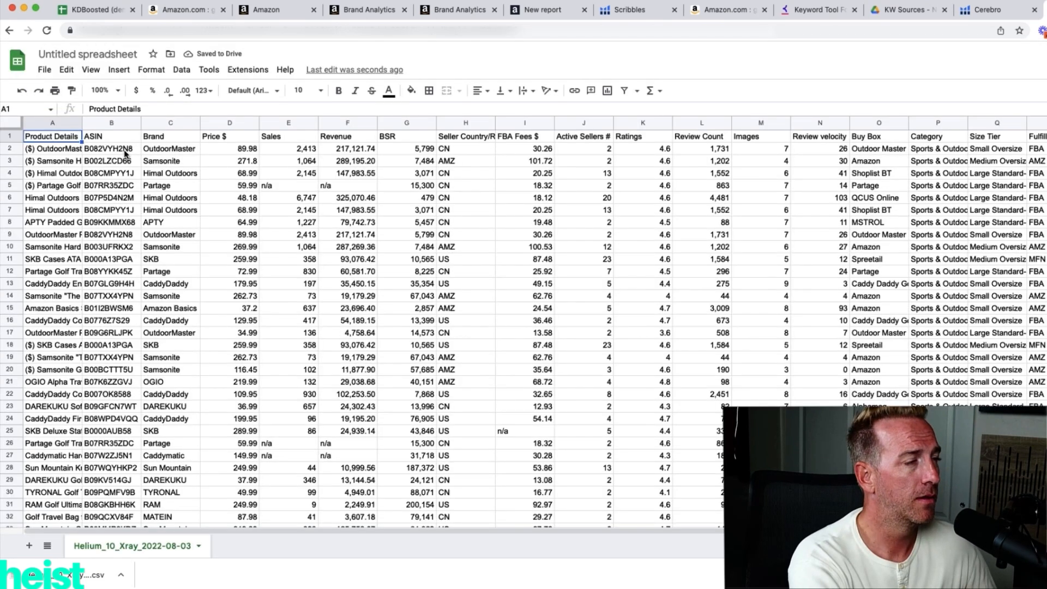
Copy the product ASINs from column B of the imported sheet and filter Brand Analytics Amazon Search Terms by them.
{"action": "left_click_drag", "start_coordinate": [128, 156], "coordinate": [112, 197]}
{"action": "left_click_drag", "start_coordinate": [117, 277], "coordinate": [112, 493]}
{"action": "key", "text": "super+c"}
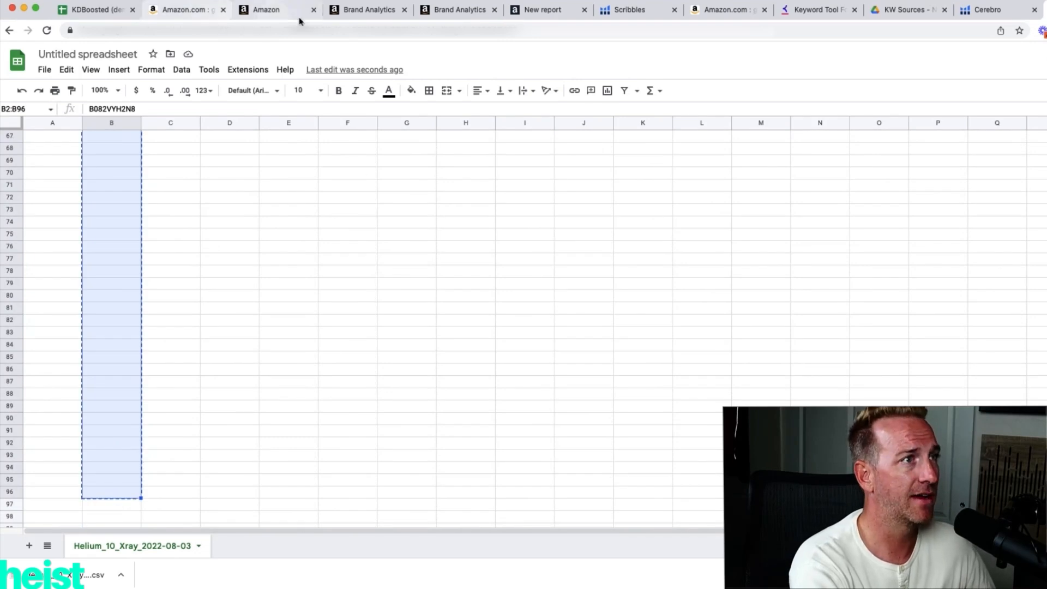
{"action": "left_click", "coordinate": [343, 11]}
{"action": "key", "text": "super+v"}
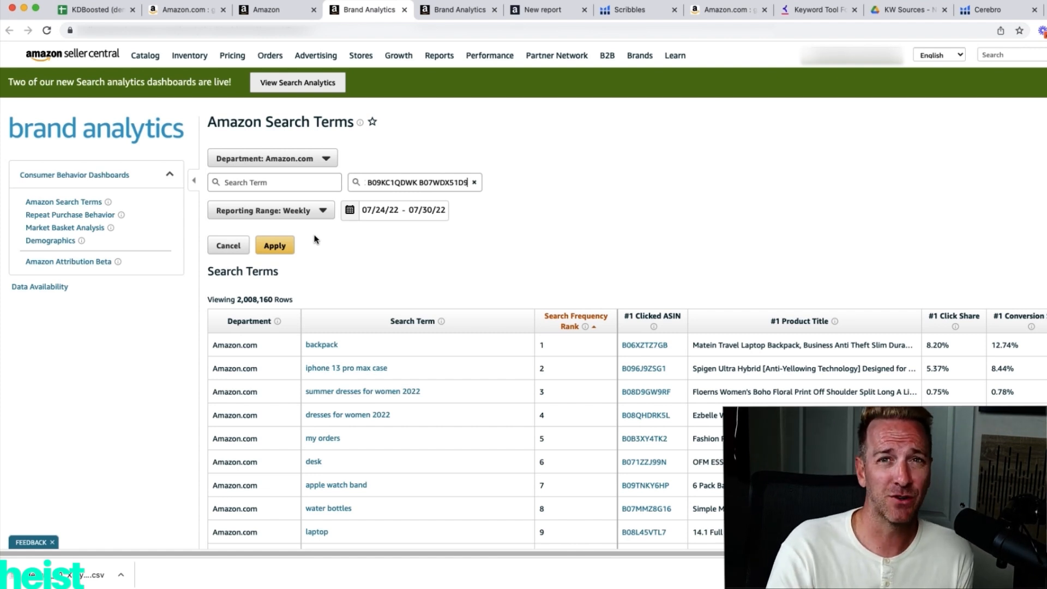
{"action": "left_click", "coordinate": [278, 247]}
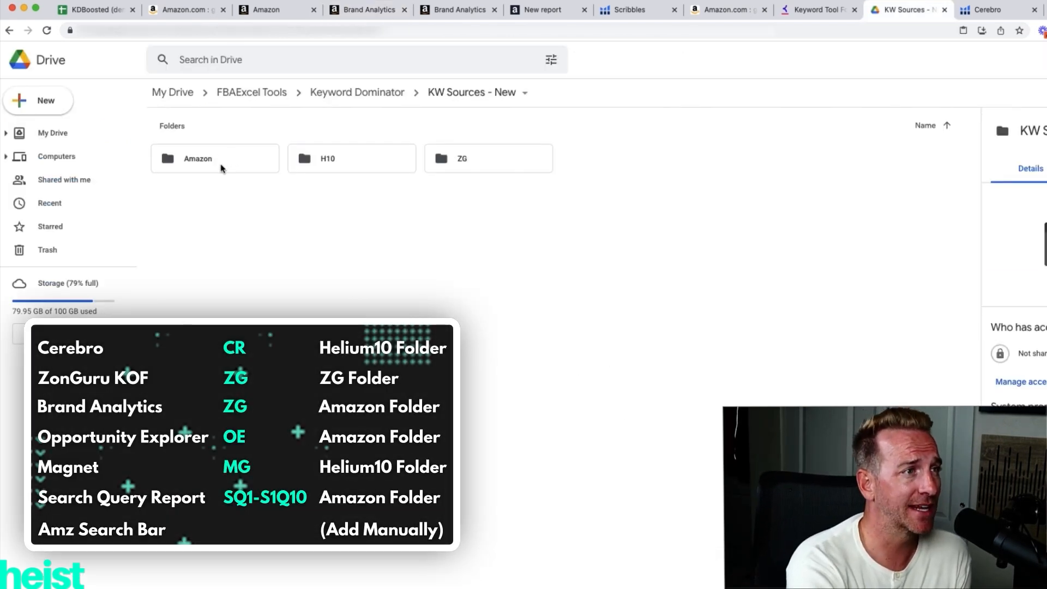
Save page 1 of the Search Query Performance table to a file named SQ1 with HTML-Table Scraper, checking the file code in KDBoosted.
{"action": "left_click", "coordinate": [357, 8]}
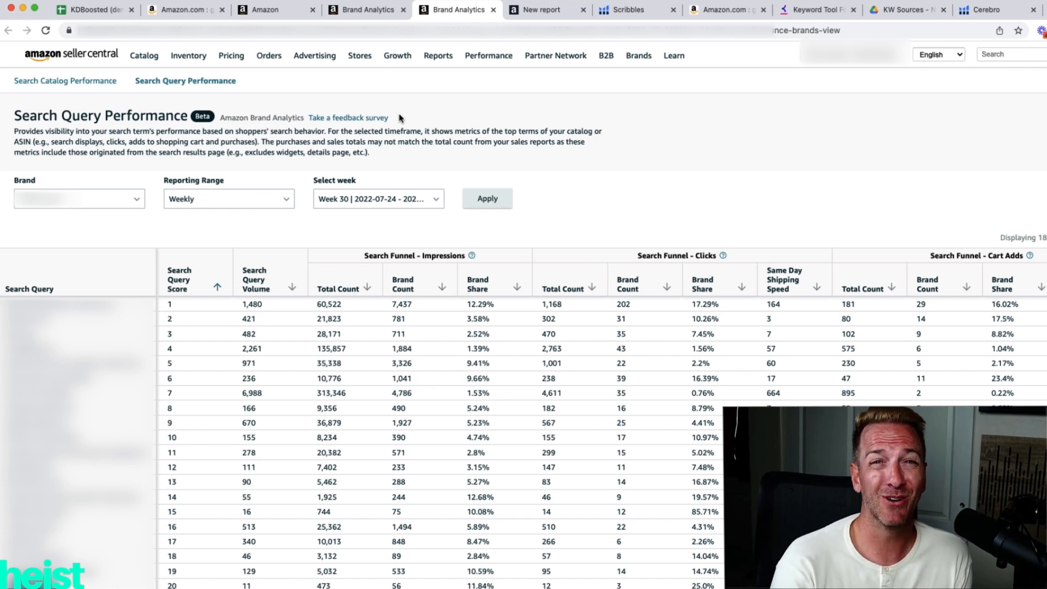
{"action": "scroll", "coordinate": [897, 128], "scroll_direction": "down", "scroll_amount": 4}
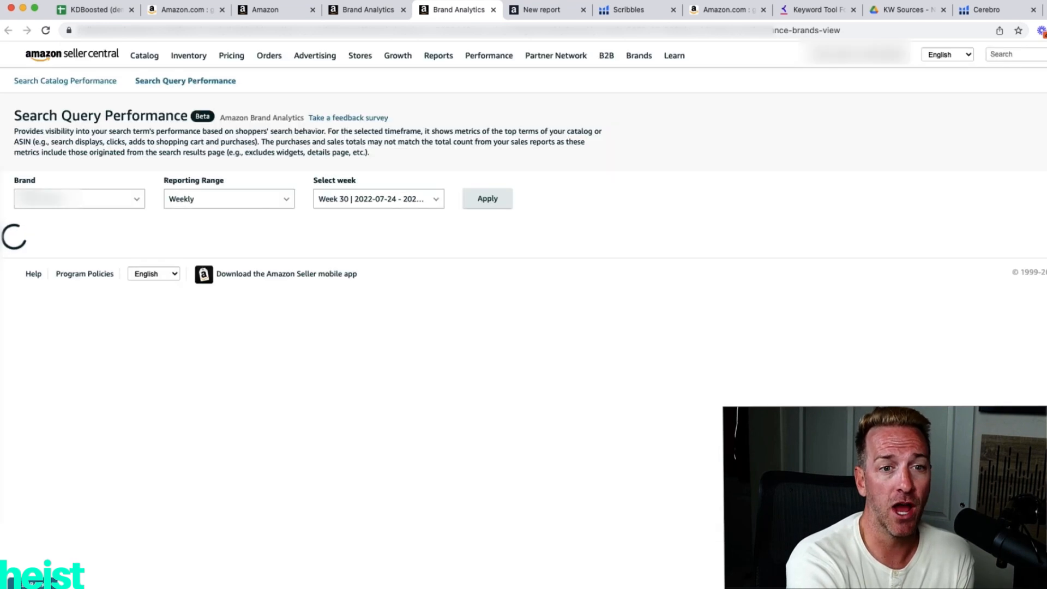
{"action": "scroll", "coordinate": [533, 403], "scroll_direction": "down", "scroll_amount": 10}
{"action": "scroll", "coordinate": [533, 403], "scroll_direction": "down", "scroll_amount": 15}
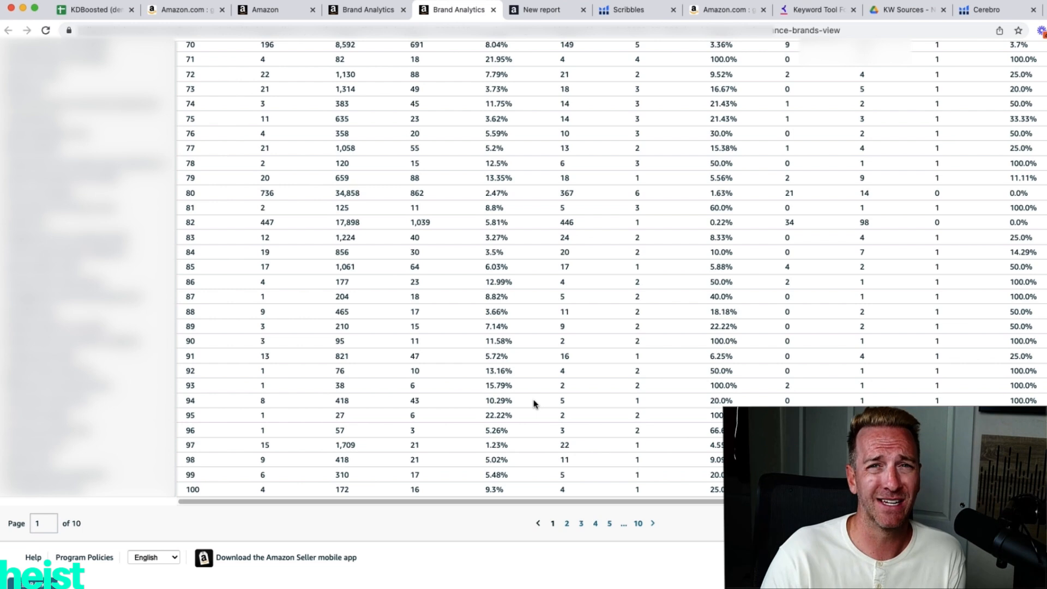
{"action": "right_click", "coordinate": [406, 225]}
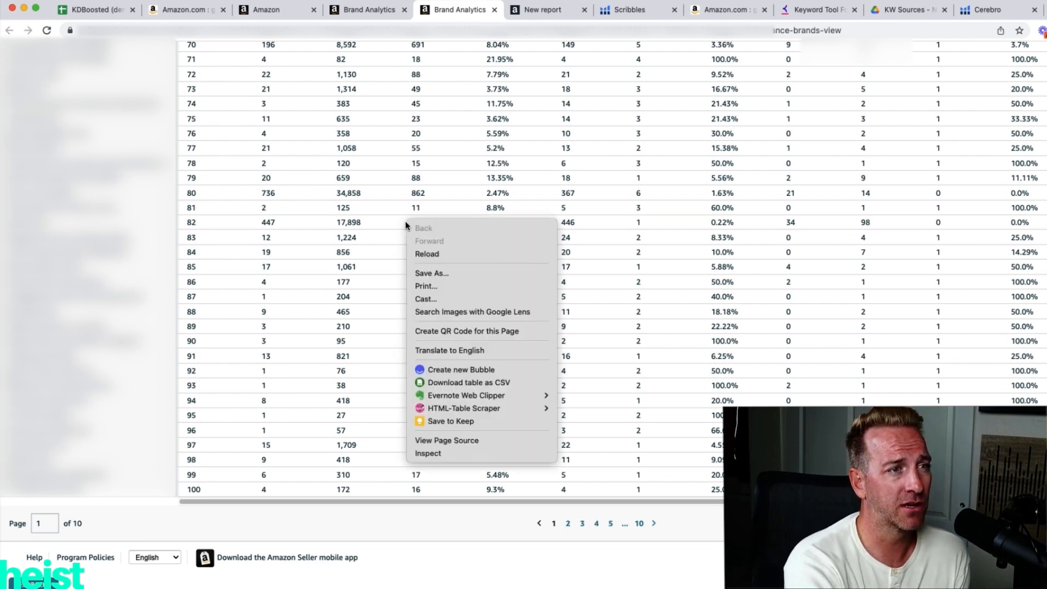
{"action": "mouse_move", "coordinate": [456, 408]}
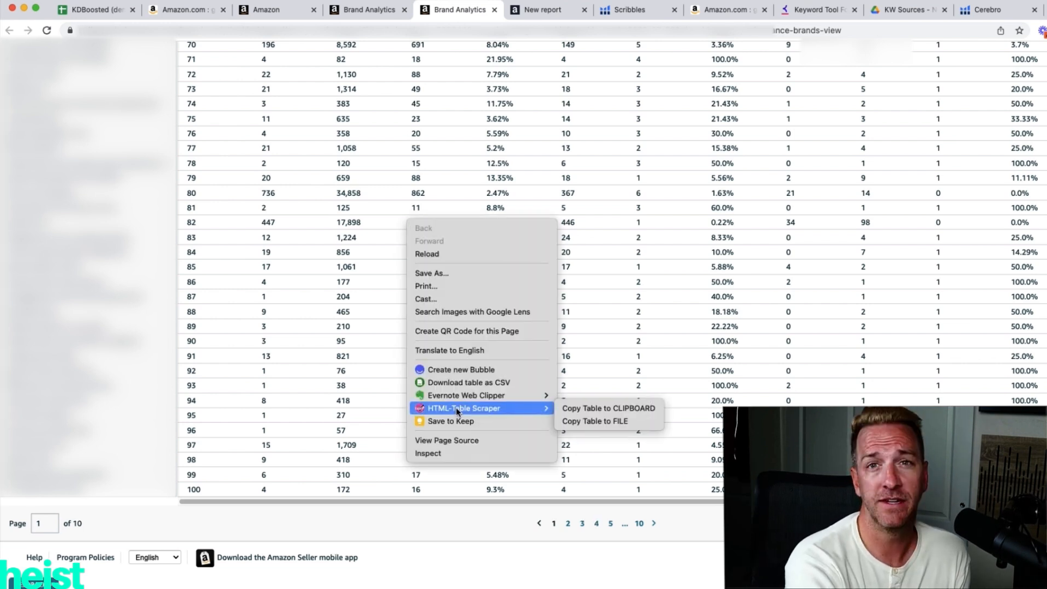
{"action": "left_click", "coordinate": [585, 421]}
{"action": "left_click", "coordinate": [107, 9]}
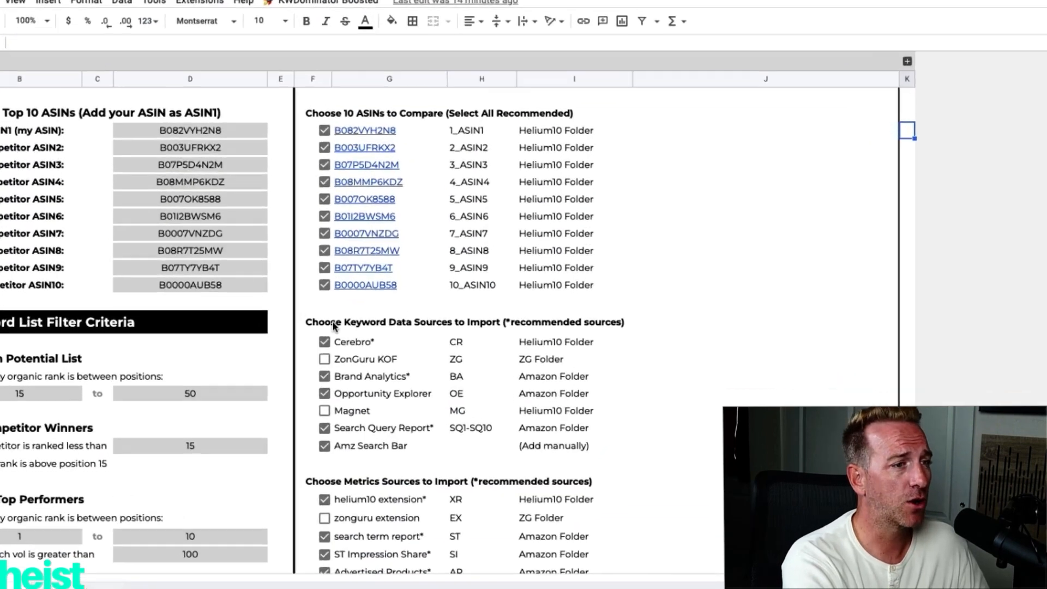
{"action": "scroll", "coordinate": [383, 394], "scroll_direction": "down", "scroll_amount": 1}
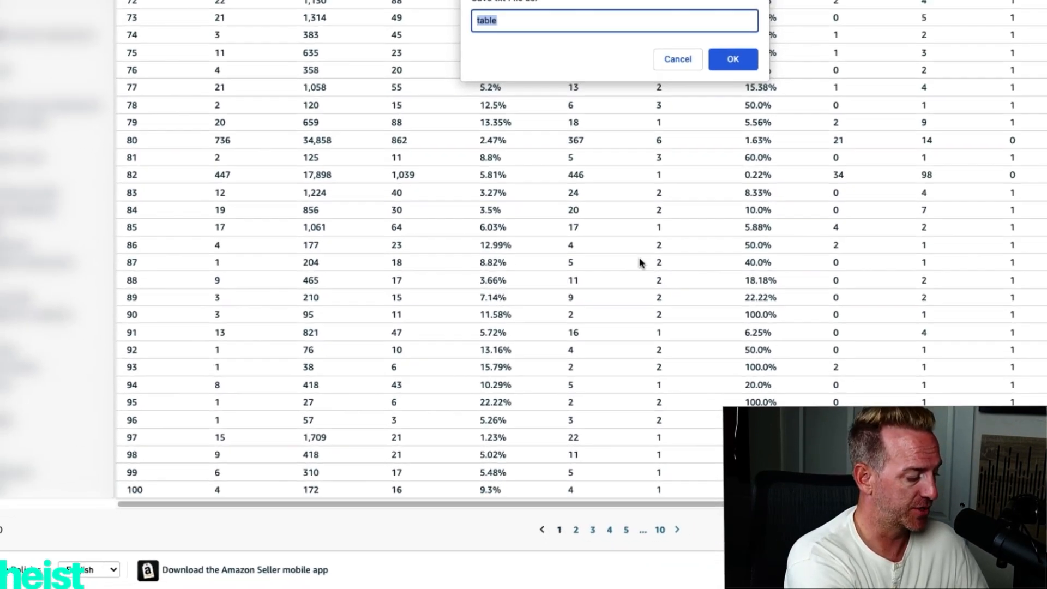
{"action": "type", "text": "SQ1"}
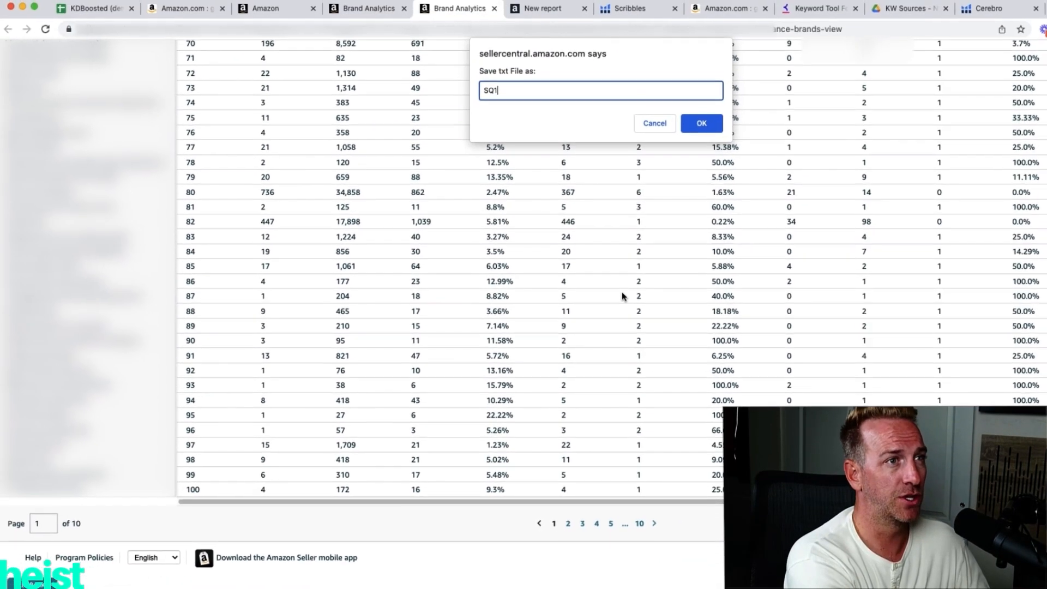
{"action": "left_click", "coordinate": [702, 123]}
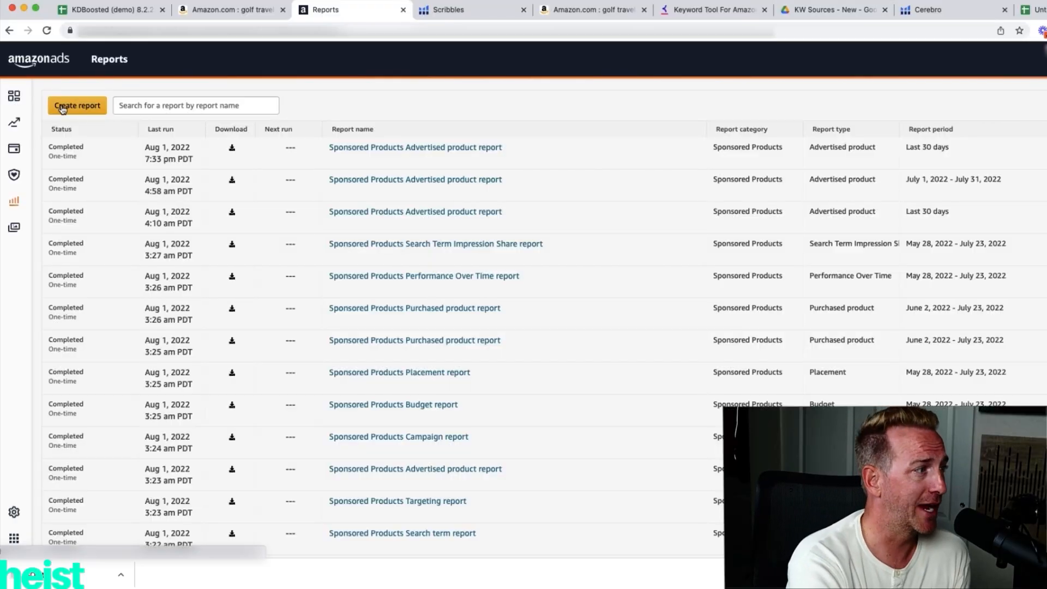
Start a new Sponsored Products report in Amazon Ads and view the available report types.
{"action": "left_click", "coordinate": [63, 108]}
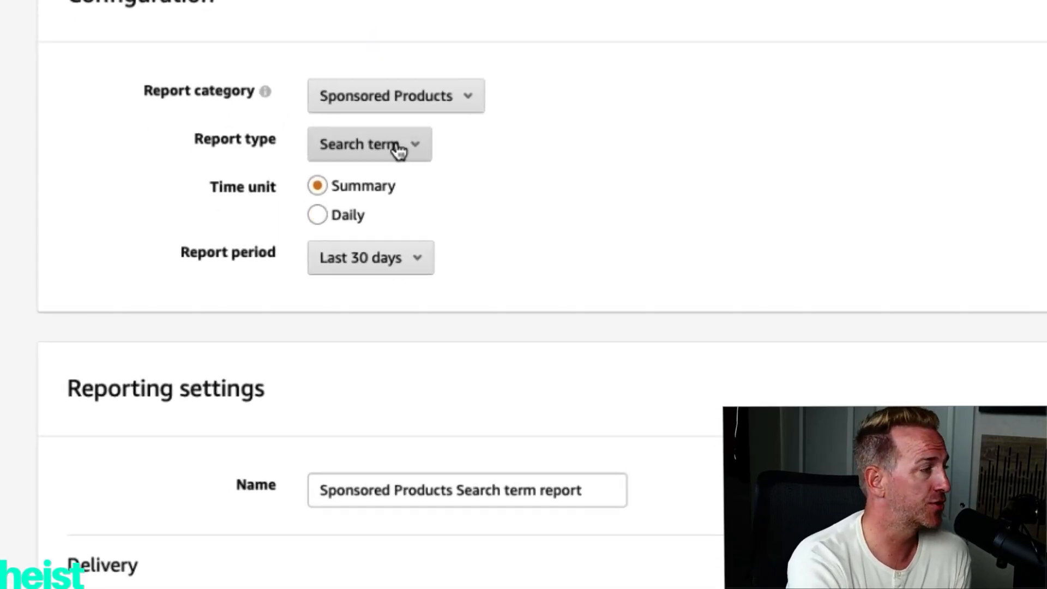
{"action": "left_click", "coordinate": [437, 125]}
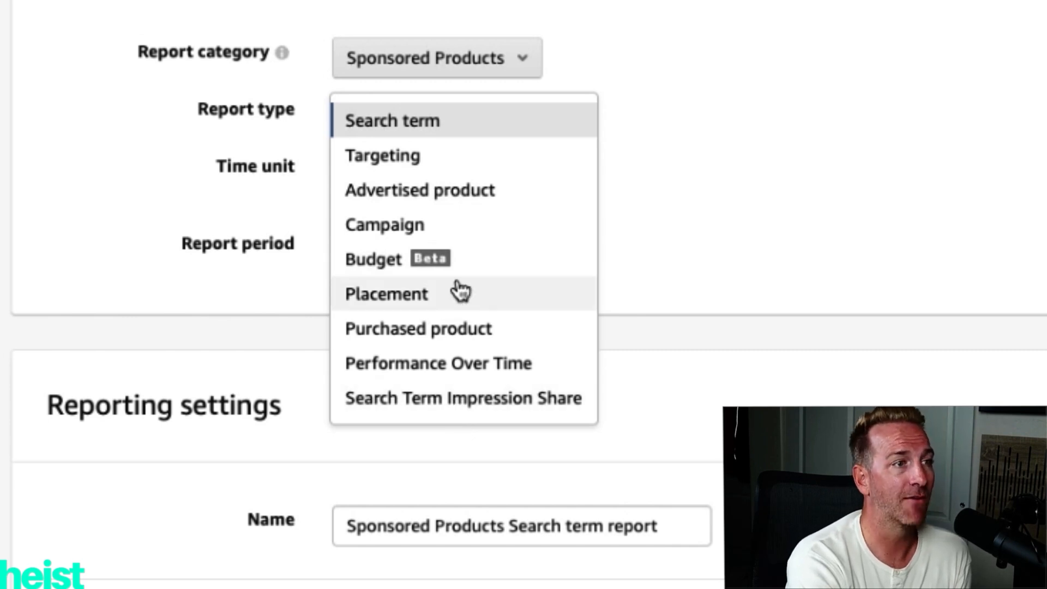
{"action": "left_click", "coordinate": [958, 180]}
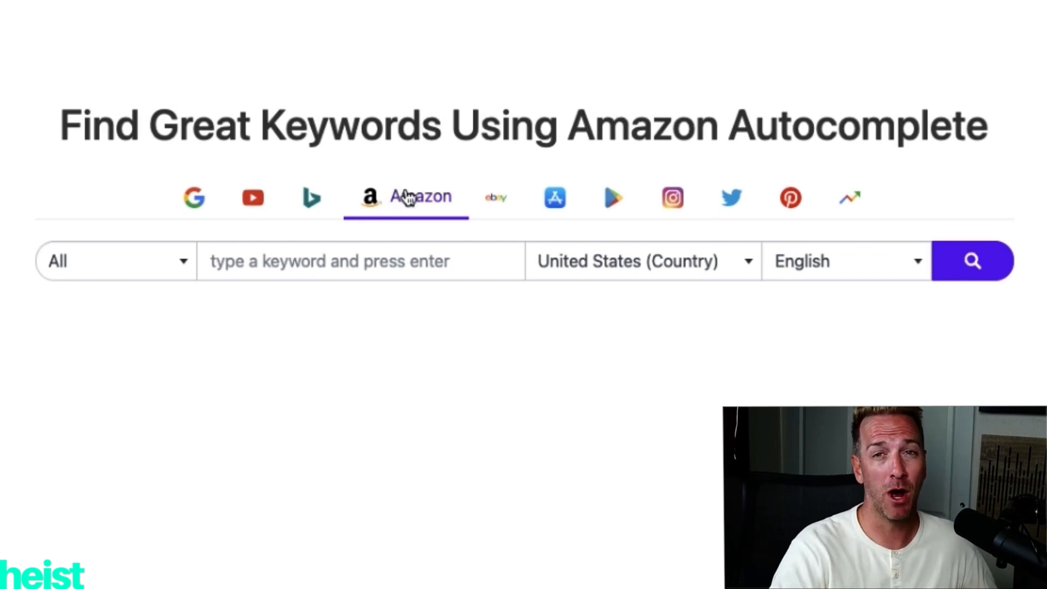
Search Amazon autocomplete keywords for "golf travel case" in Keyword Tool.
{"action": "left_click", "coordinate": [394, 261]}
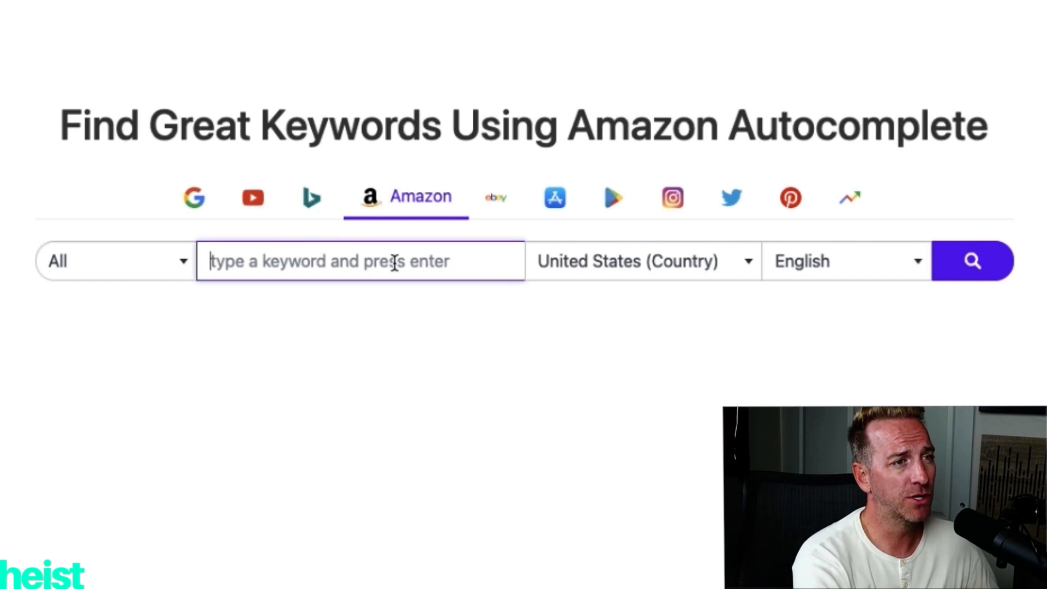
{"action": "type", "text": "golf travel case"}
{"action": "left_click", "coordinate": [972, 263]}
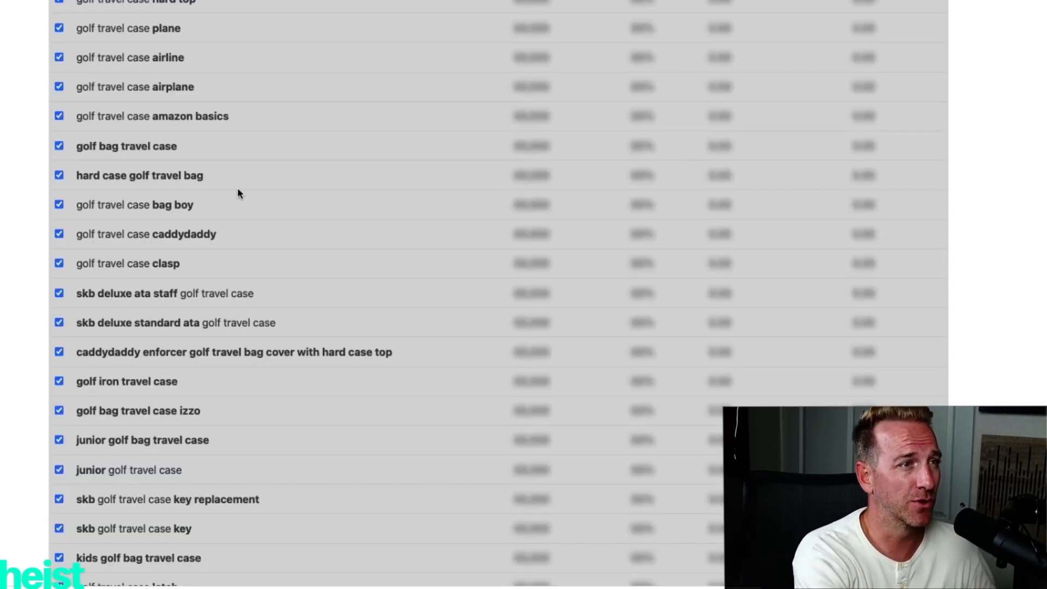
Copy the Keyword Tool results table for "golf travel case" to the clipboard with HTML-Table Scraper.
{"action": "right_click", "coordinate": [238, 189]}
{"action": "mouse_move", "coordinate": [332, 401]}
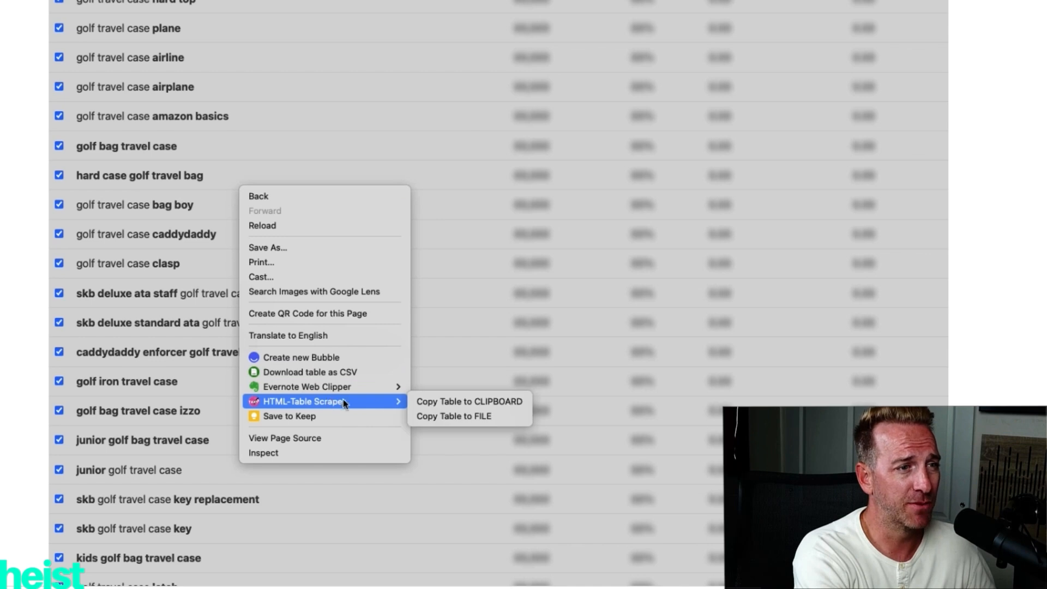
{"action": "left_click", "coordinate": [431, 402]}
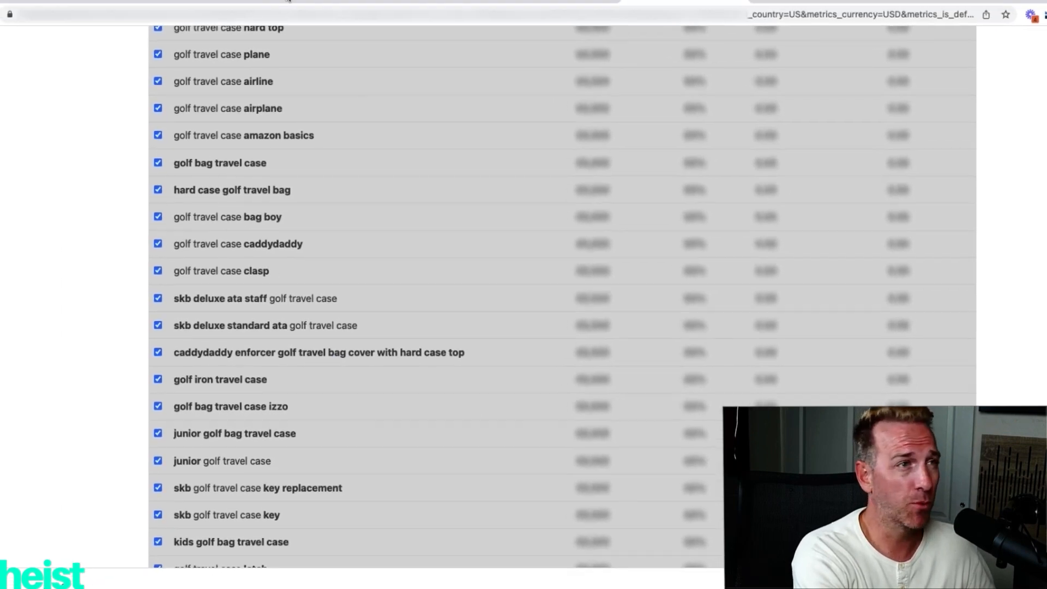
Paste the copied keywords into the Custom List of the keyword sources sheet in KDBoosted, starting at the first Keywords row.
{"action": "left_click", "coordinate": [152, 8]}
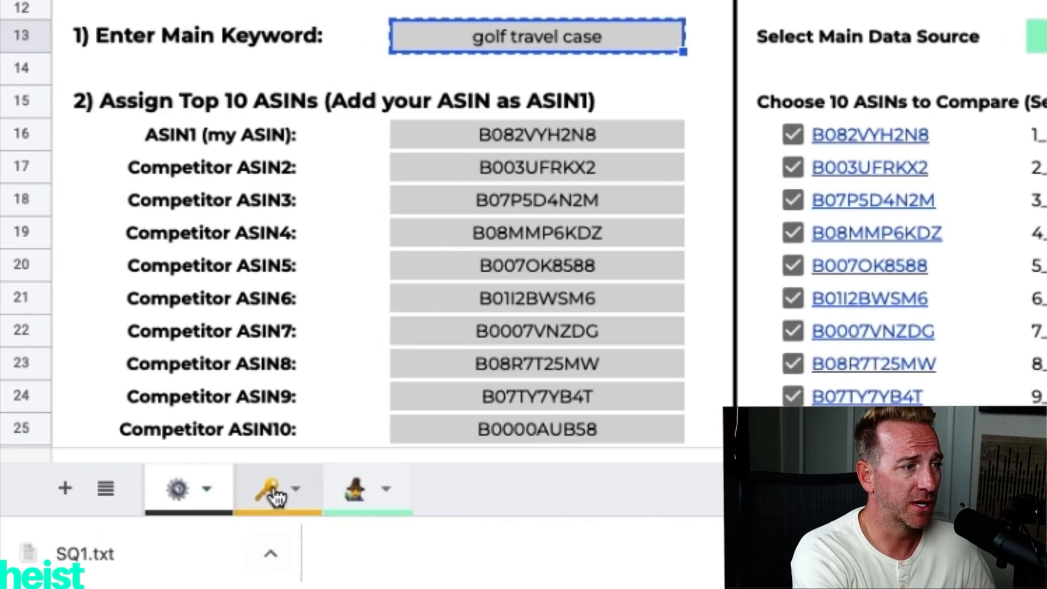
{"action": "left_click", "coordinate": [275, 496]}
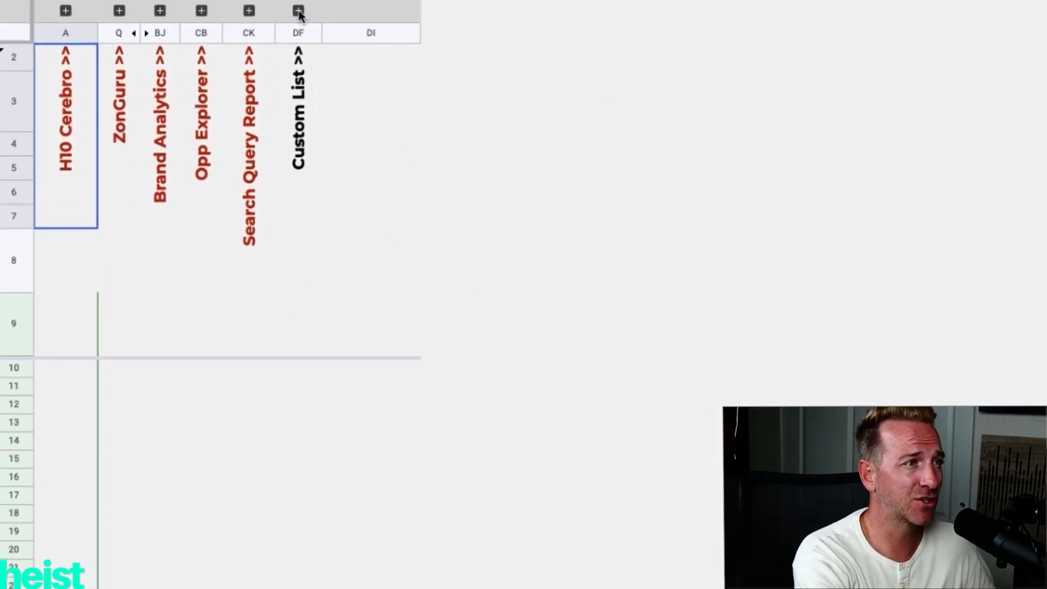
{"action": "left_click", "coordinate": [298, 10]}
{"action": "left_click", "coordinate": [455, 374]}
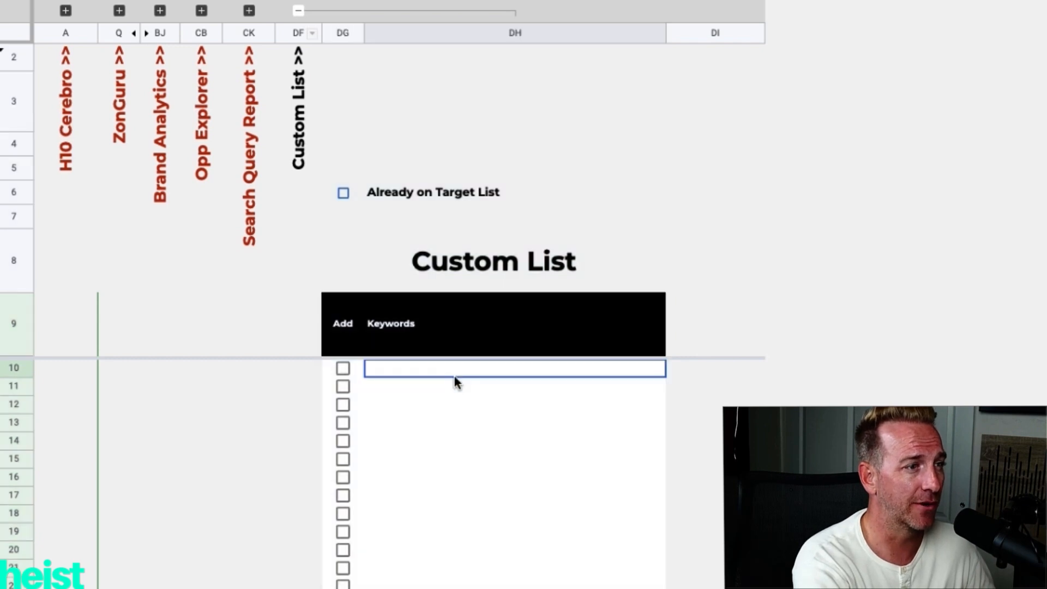
{"action": "key", "text": "ctrl+v"}
{"action": "scroll", "coordinate": [475, 469], "scroll_direction": "down", "scroll_amount": 3}
{"action": "scroll", "coordinate": [476, 496], "scroll_direction": "up", "scroll_amount": 1}
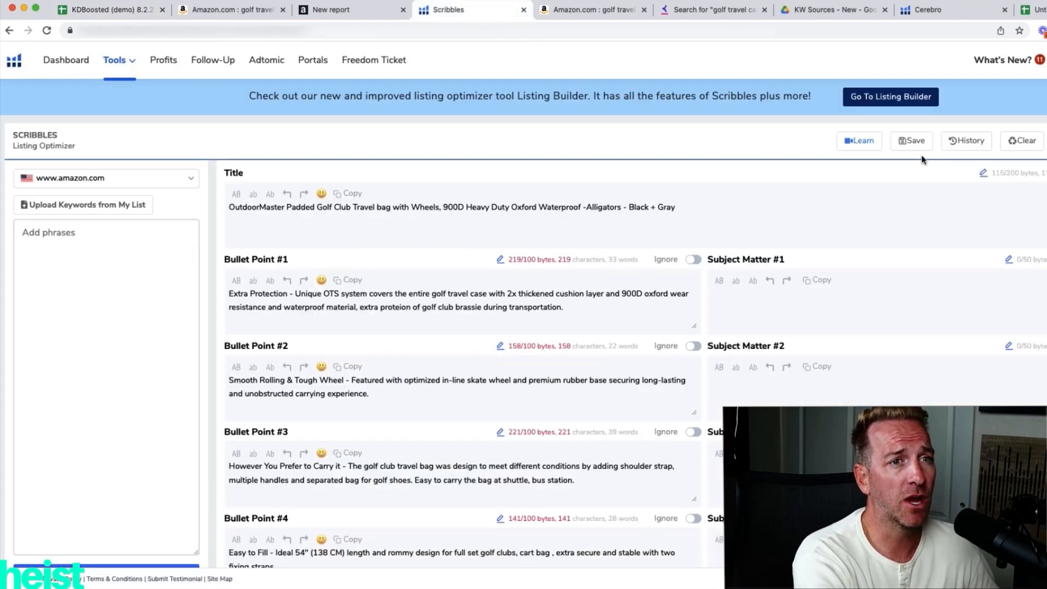
Save the first ASIN's Scribbles listing to a file named with the copied code 1_ASIN1 and switch to the KW Sources Drive folder.
{"action": "key", "text": "super+s"}
{"action": "key", "text": "super+v"}
{"action": "left_click", "coordinate": [664, 324]}
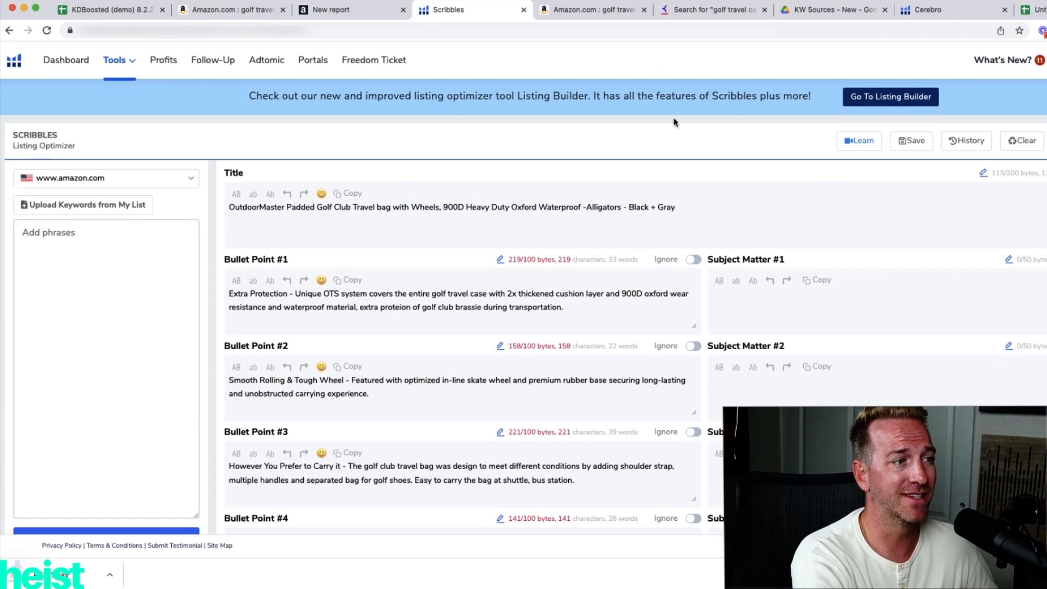
{"action": "left_click", "coordinate": [821, 11]}
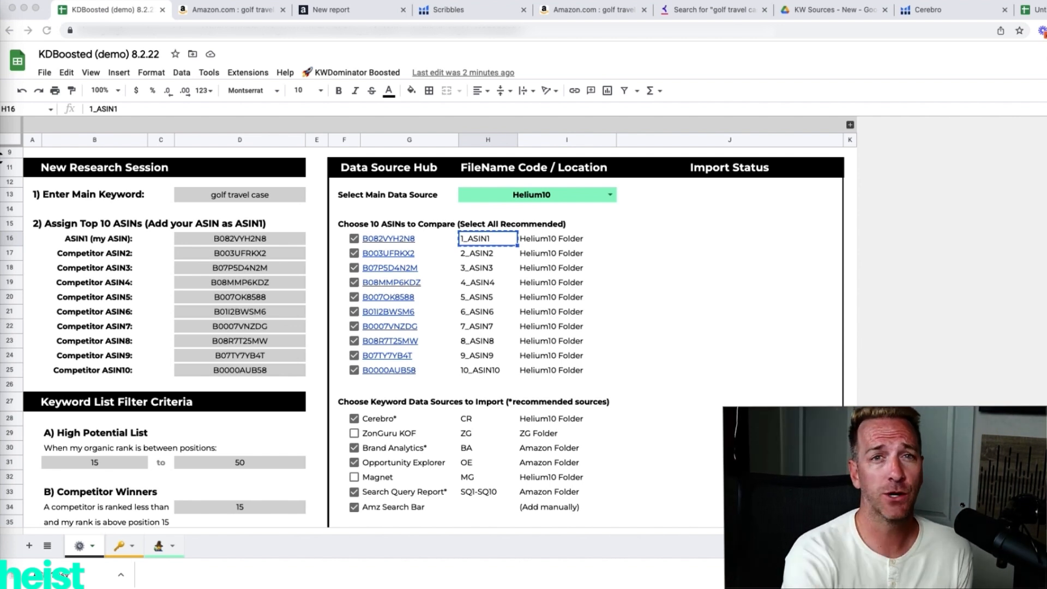
Filter the Cerebro keywords for the ten ASINs to a minimum search volume of 500.
{"action": "left_click", "coordinate": [936, 13]}
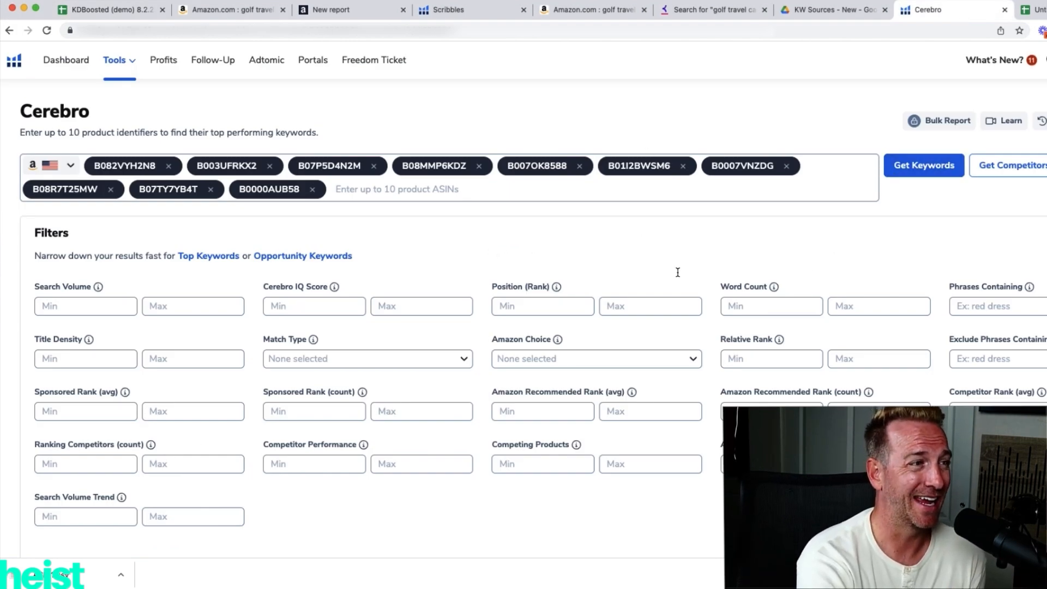
{"action": "left_click", "coordinate": [66, 307]}
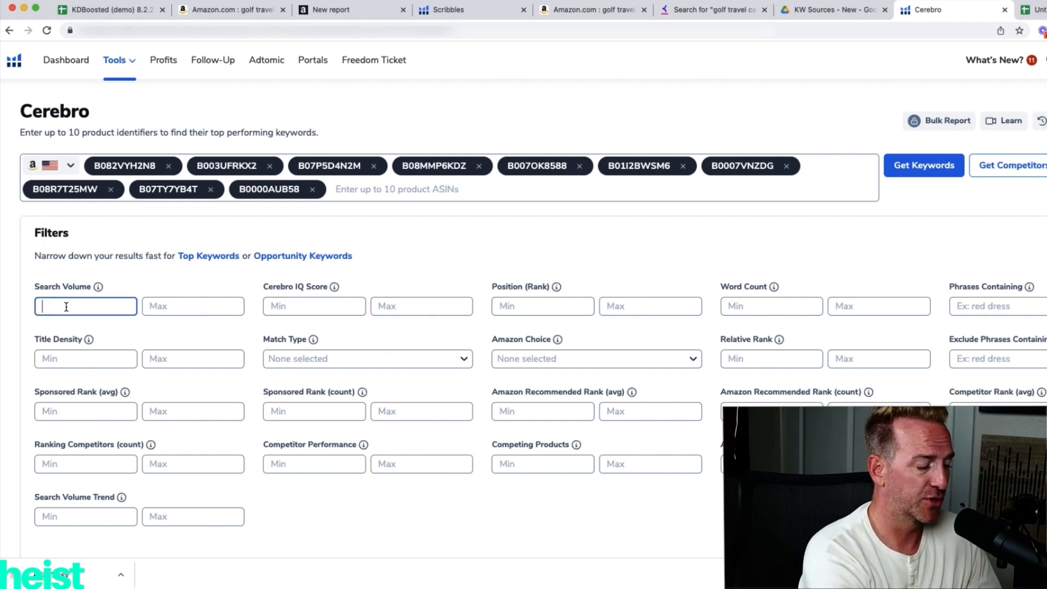
{"action": "type", "text": "500"}
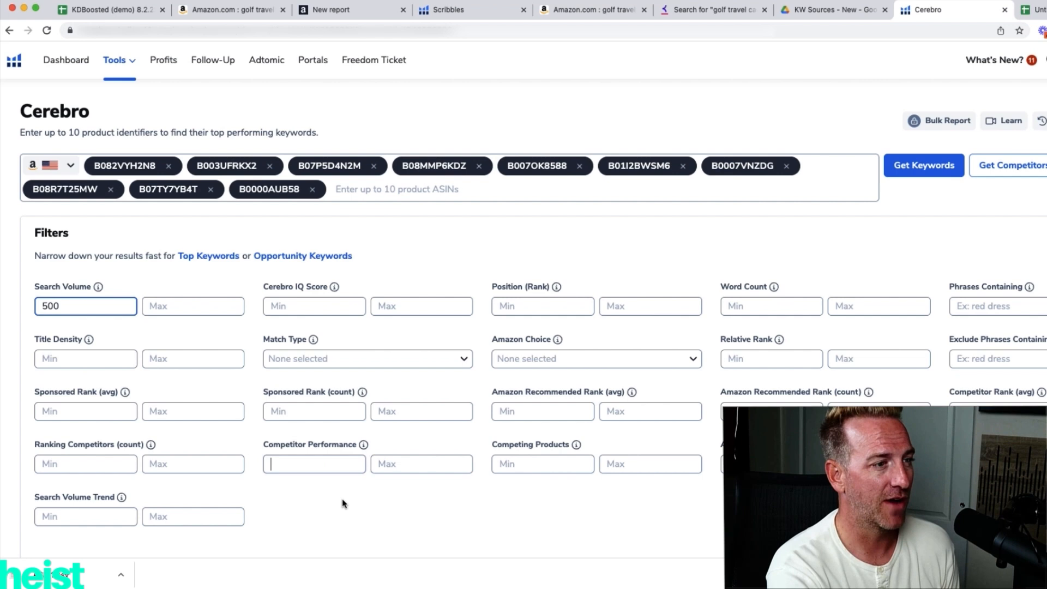
{"action": "left_click", "coordinate": [334, 467]}
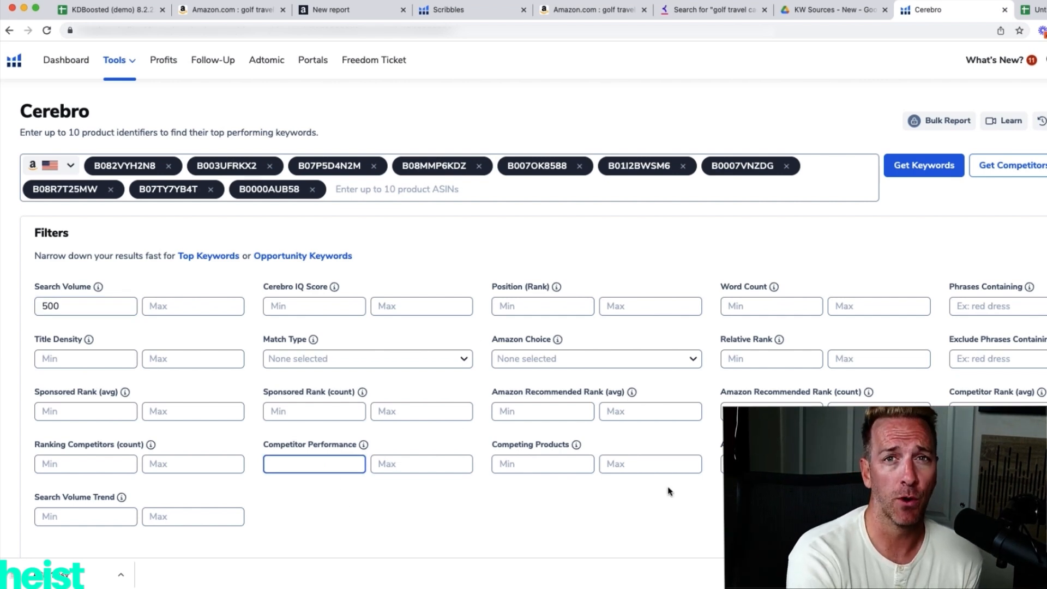
{"action": "scroll", "coordinate": [675, 497], "scroll_direction": "down", "scroll_amount": 1}
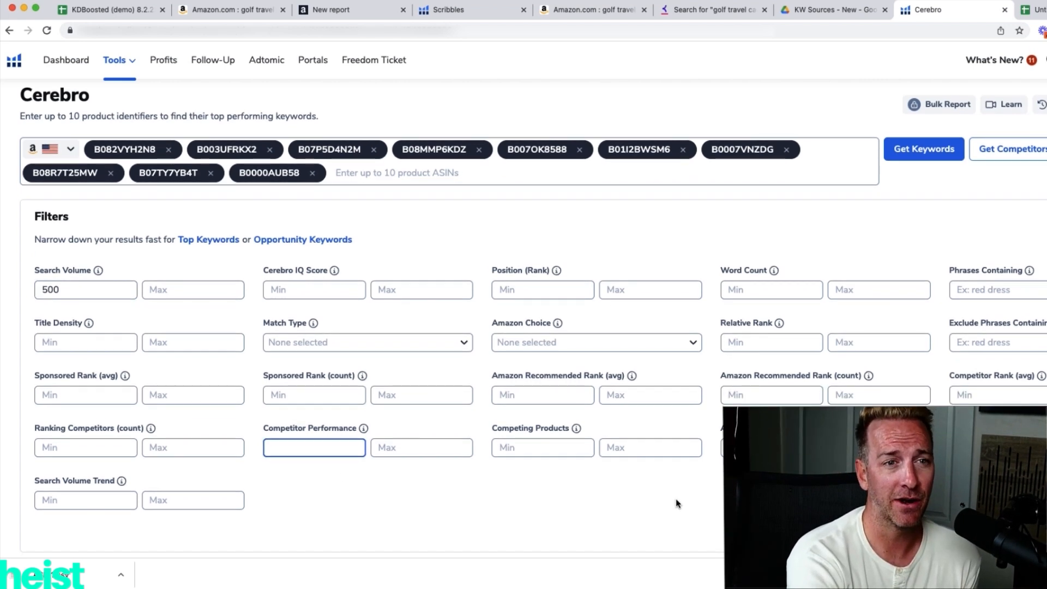
{"action": "key", "text": "Return"}
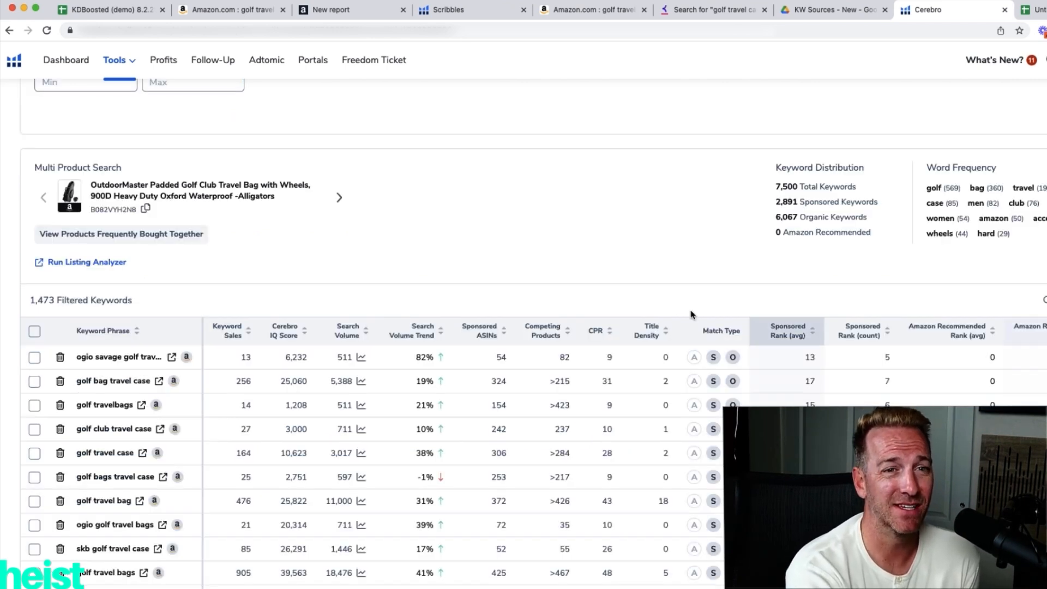
Export the filtered Cerebro keywords to Downloads as CR and switch to the KW Sources - New folder in Drive.
{"action": "type", "text": "CR"}
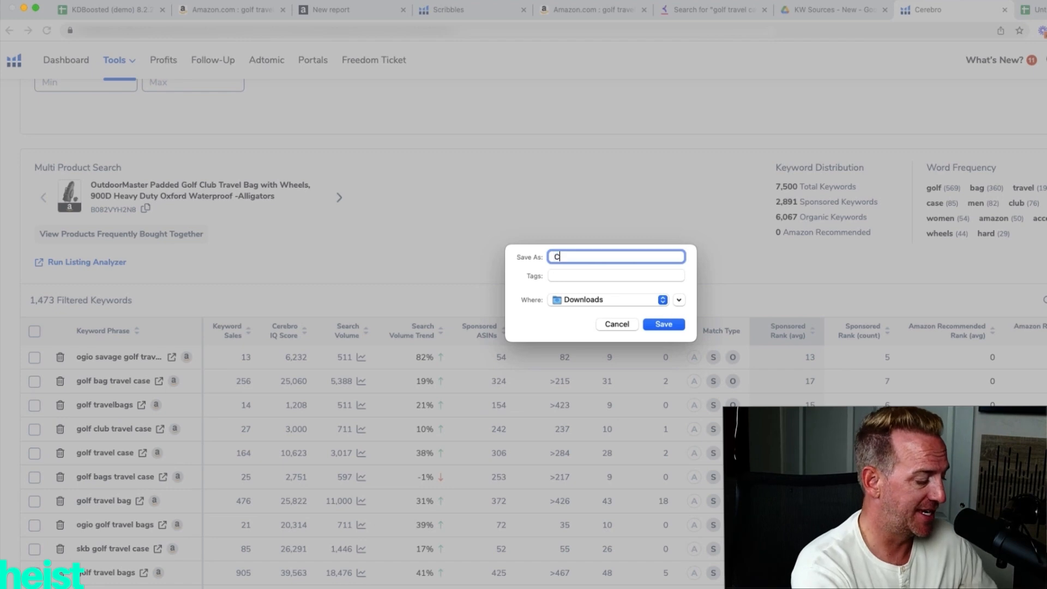
{"action": "left_click", "coordinate": [664, 324]}
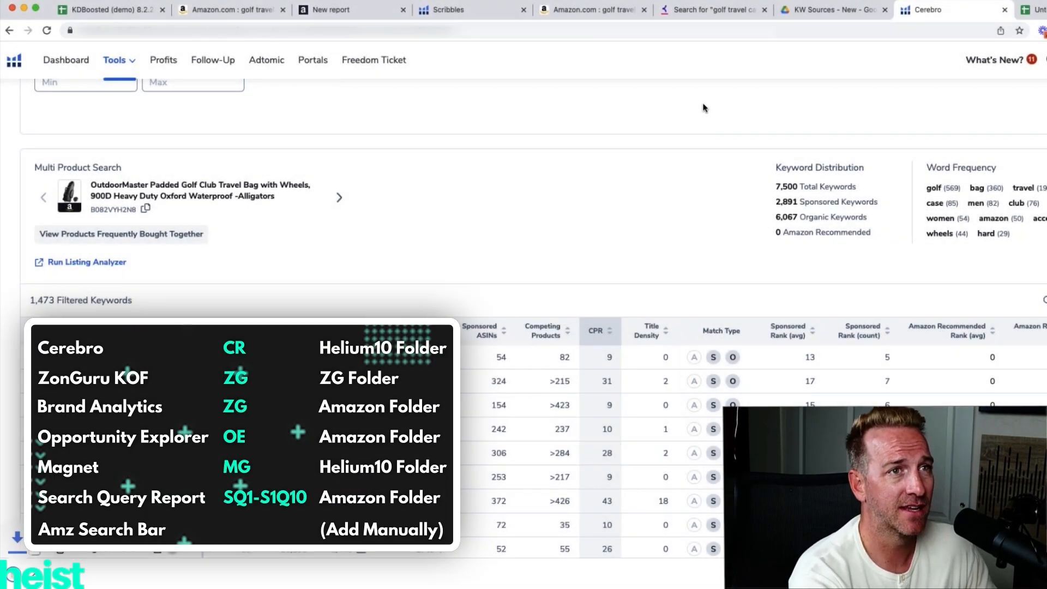
{"action": "left_click", "coordinate": [831, 9]}
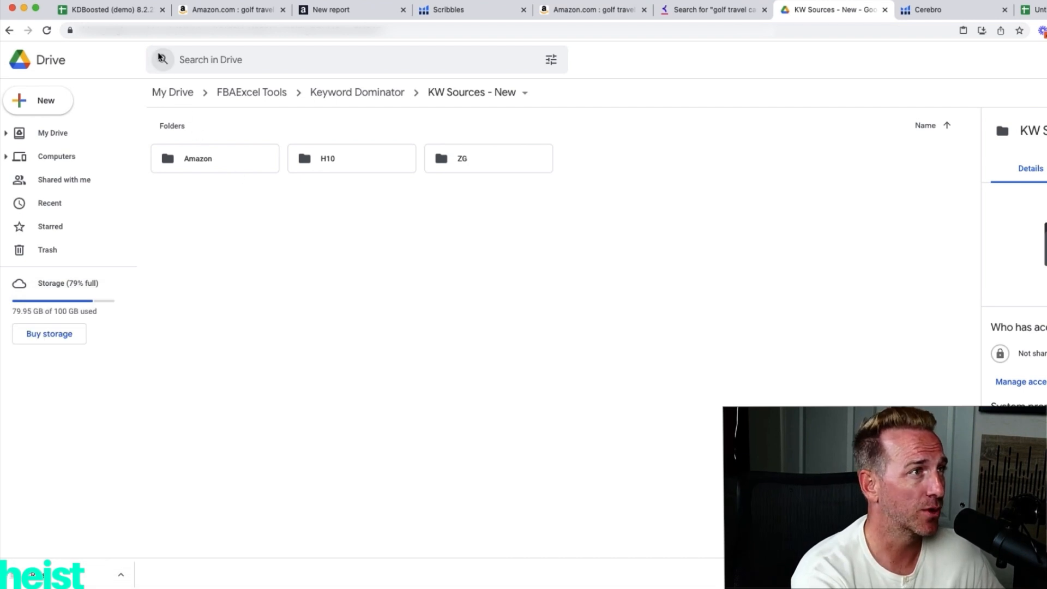
Import the collected data into KWDominator from the KDBoosted sheet and review the import status of each source.
{"action": "left_click", "coordinate": [121, 12]}
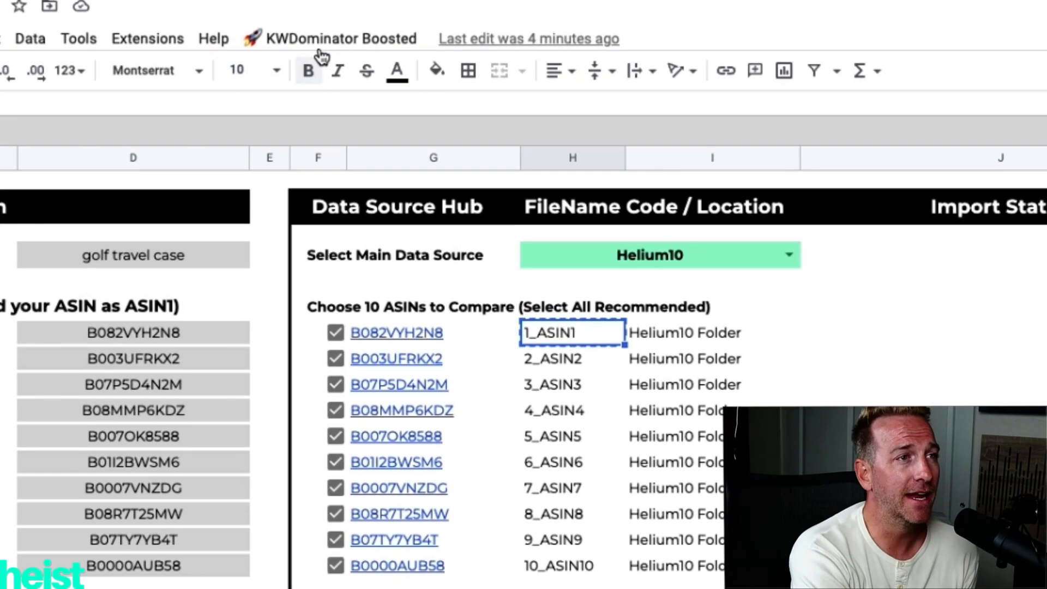
{"action": "left_click", "coordinate": [327, 56]}
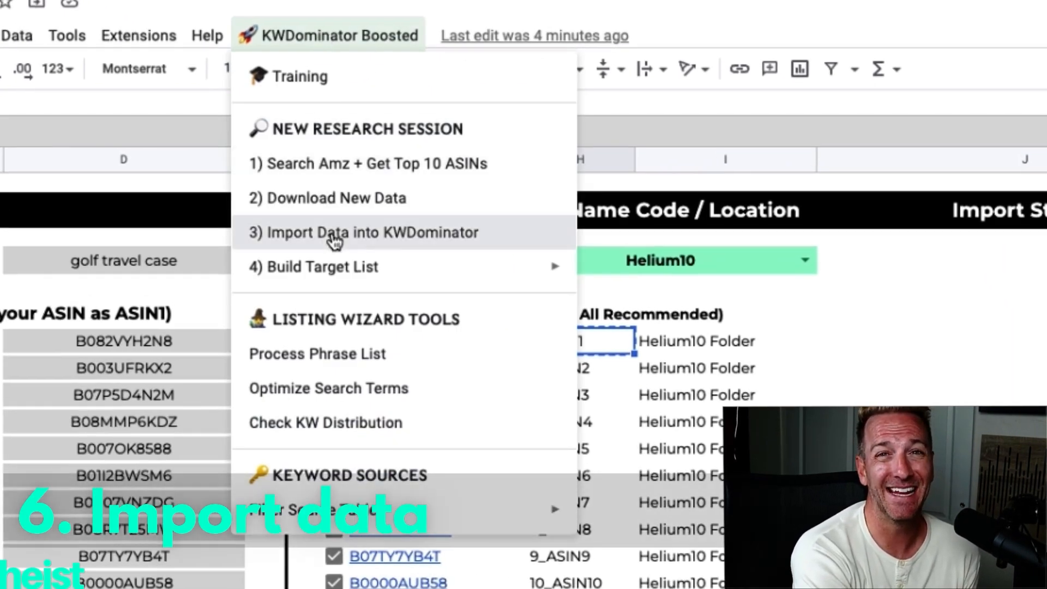
{"action": "left_click", "coordinate": [333, 234]}
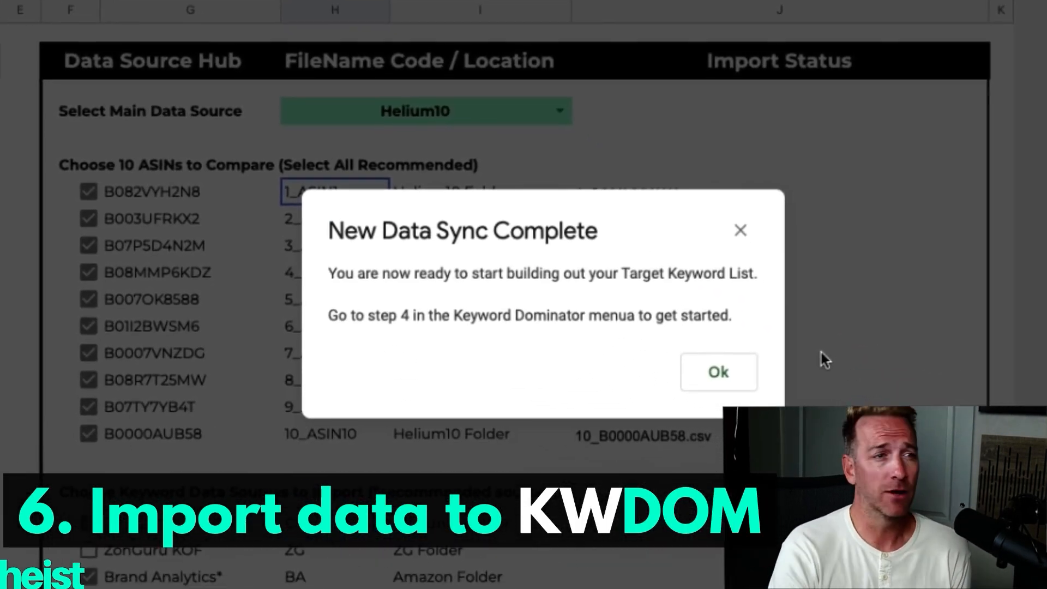
{"action": "left_click", "coordinate": [720, 374]}
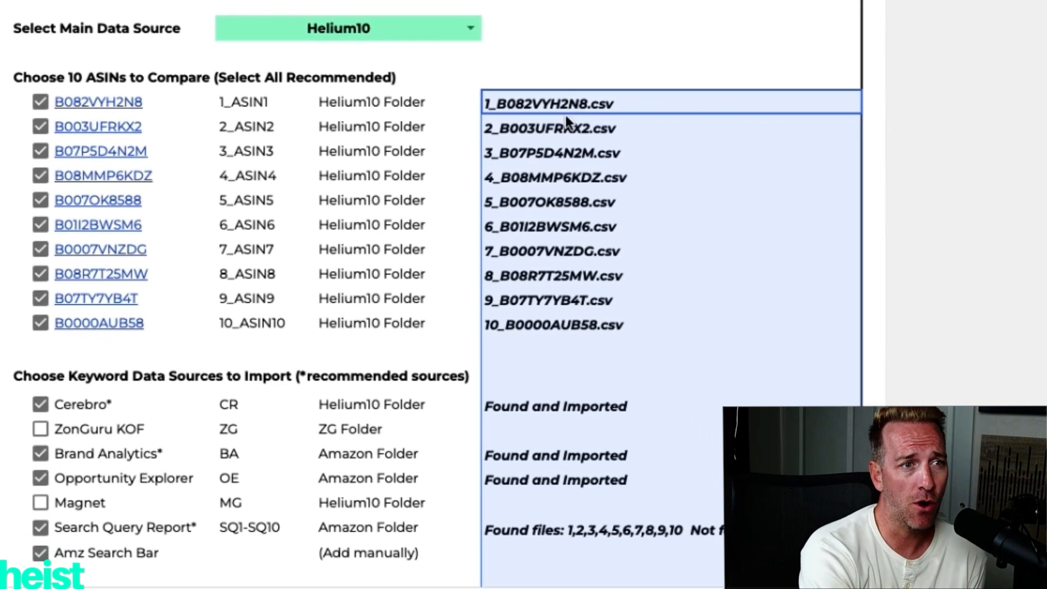
{"action": "scroll", "coordinate": [556, 352], "scroll_direction": "down", "scroll_amount": 3}
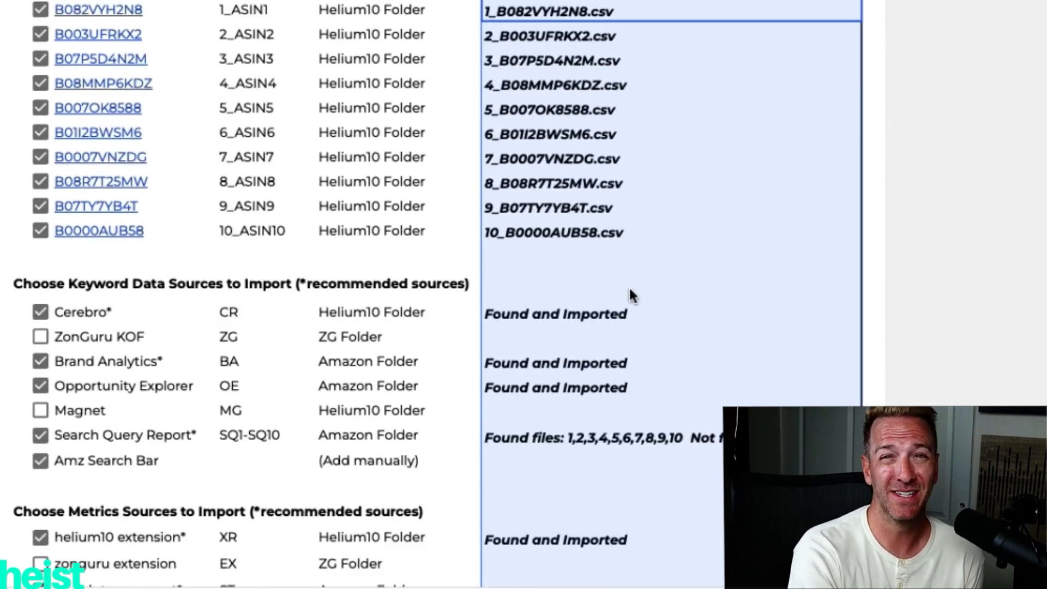
{"action": "scroll", "coordinate": [630, 290], "scroll_direction": "down", "scroll_amount": 3}
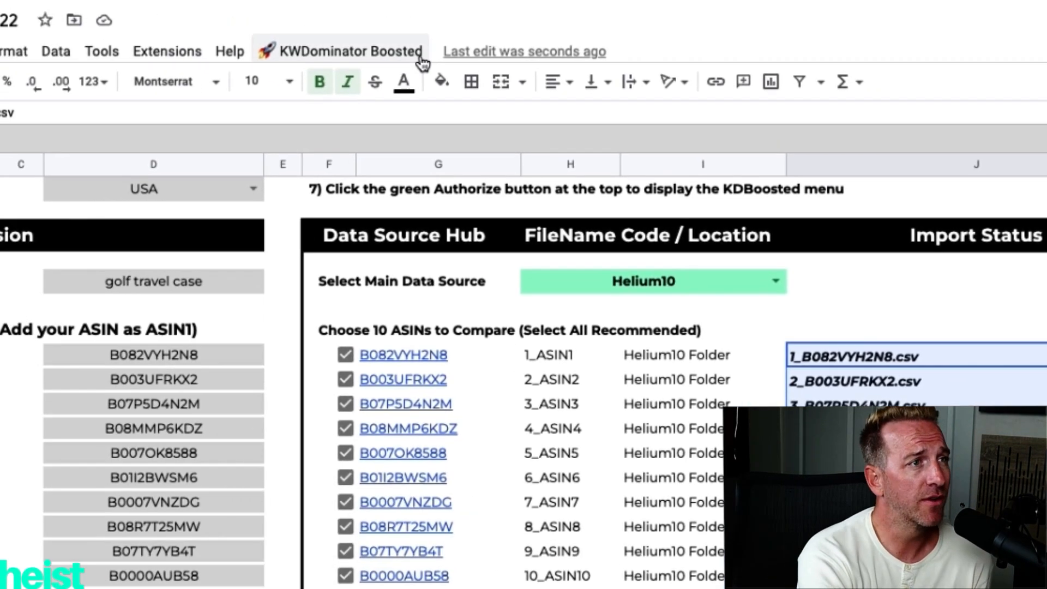
Add the Helium10 Cerebro keywords to the target list.
{"action": "left_click", "coordinate": [421, 58]}
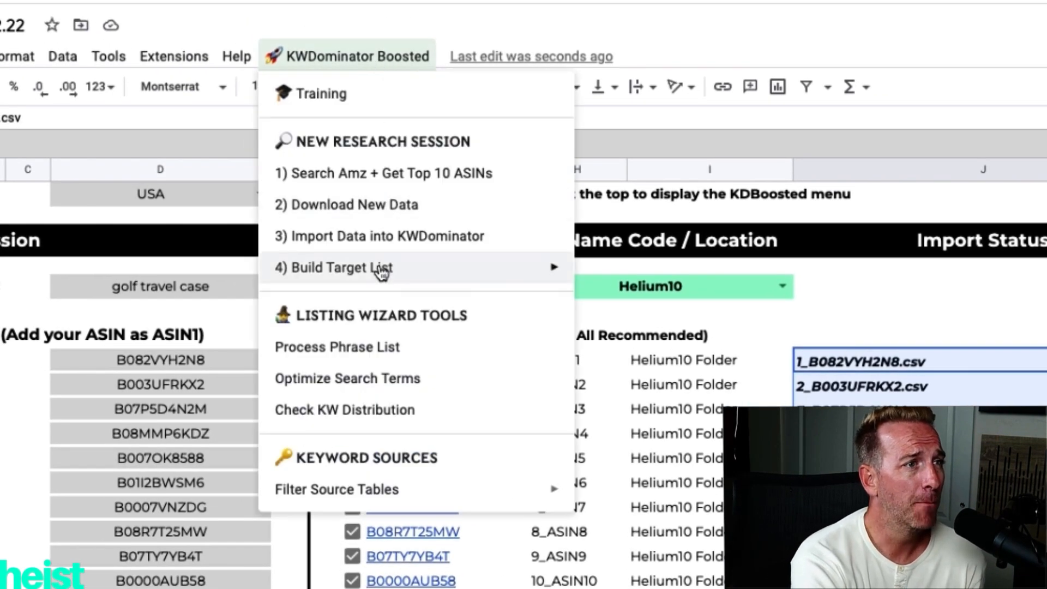
{"action": "mouse_move", "coordinate": [392, 272]}
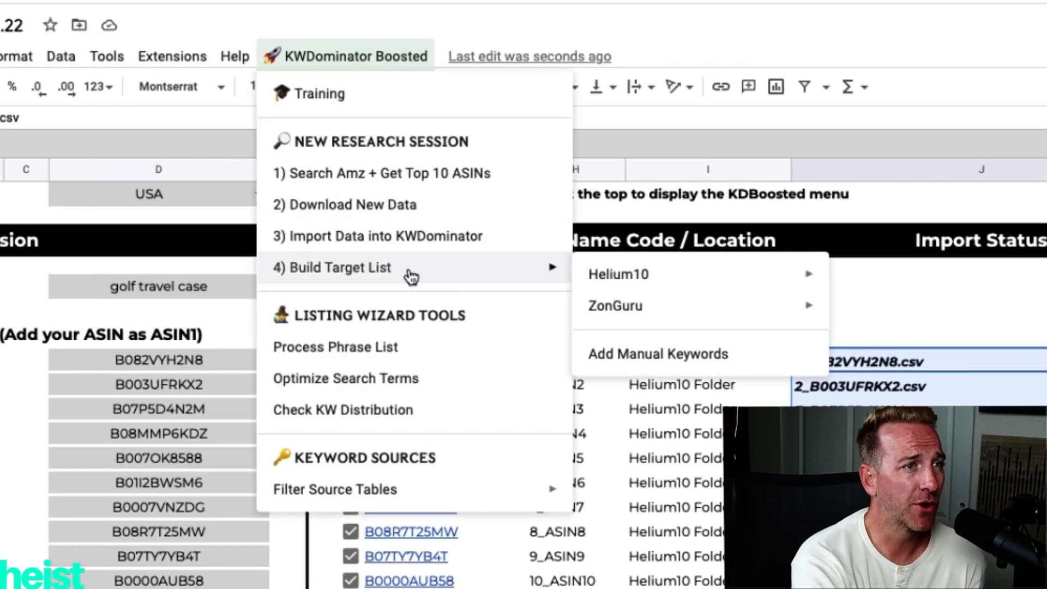
{"action": "mouse_move", "coordinate": [654, 283]}
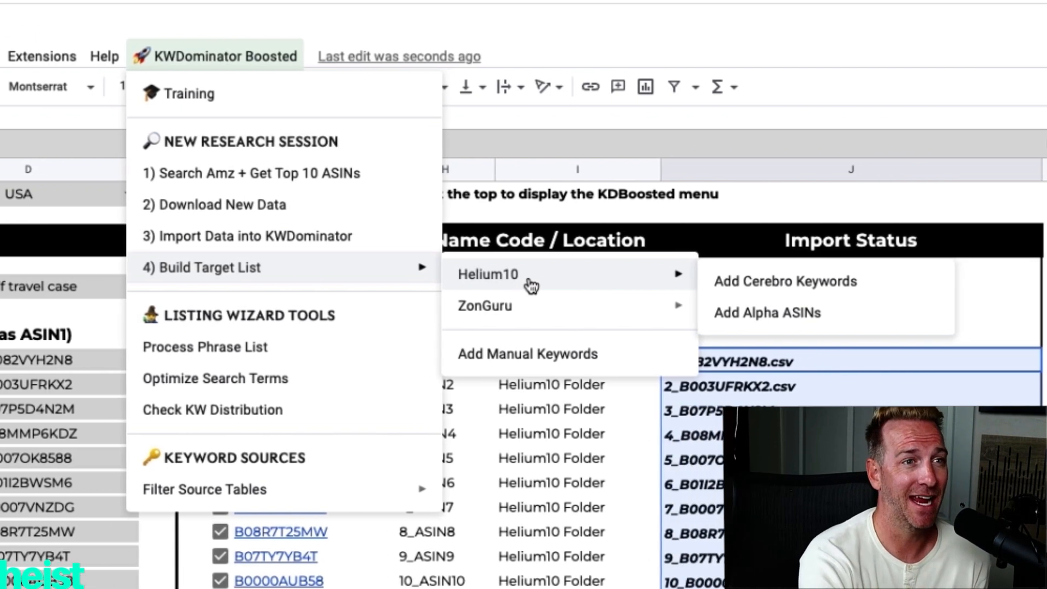
{"action": "left_click", "coordinate": [785, 282]}
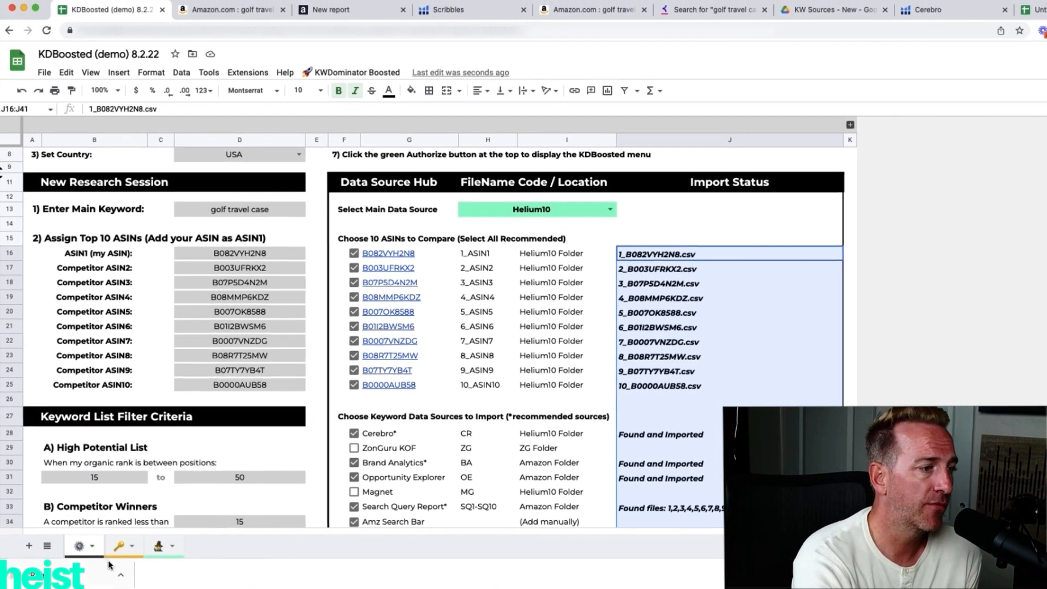
Examine the Cerebro, Brand Analytics, Search Query Report and Custom List tables in the keyword sources sheet.
{"action": "left_click", "coordinate": [119, 545]}
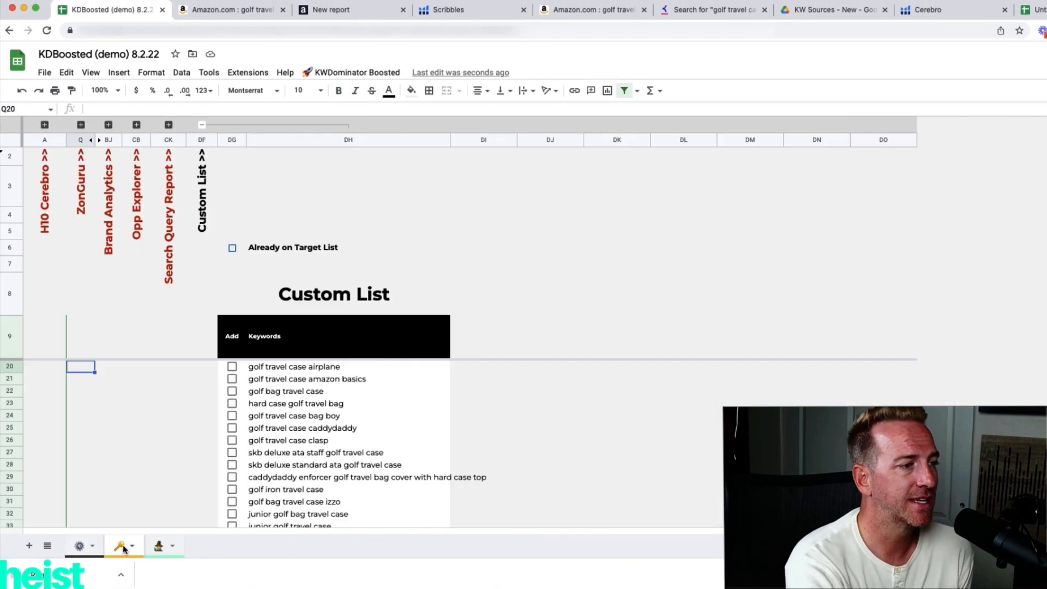
{"action": "left_click", "coordinate": [45, 125]}
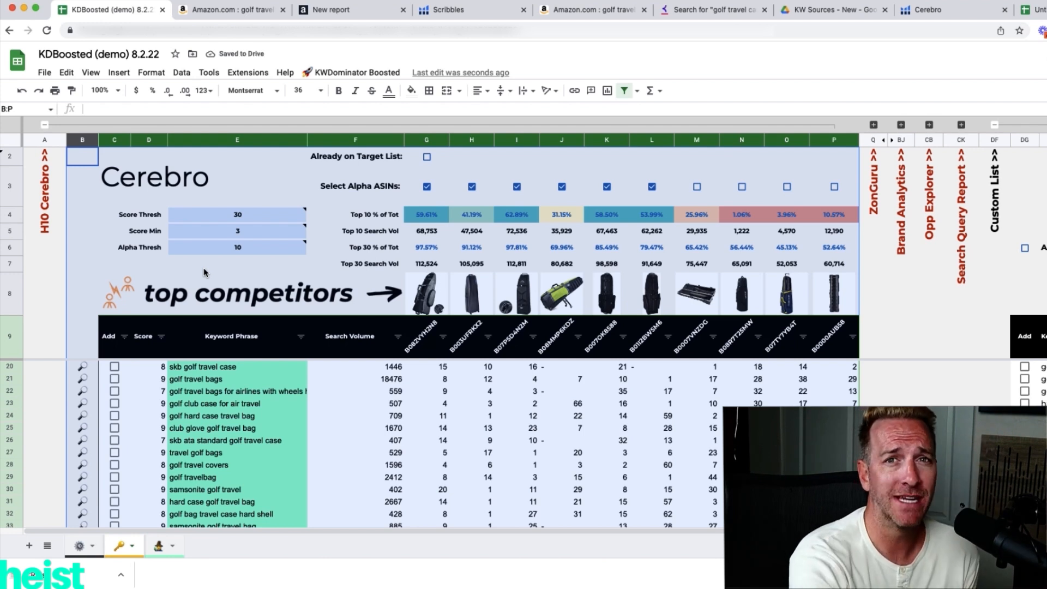
{"action": "left_click", "coordinate": [901, 125]}
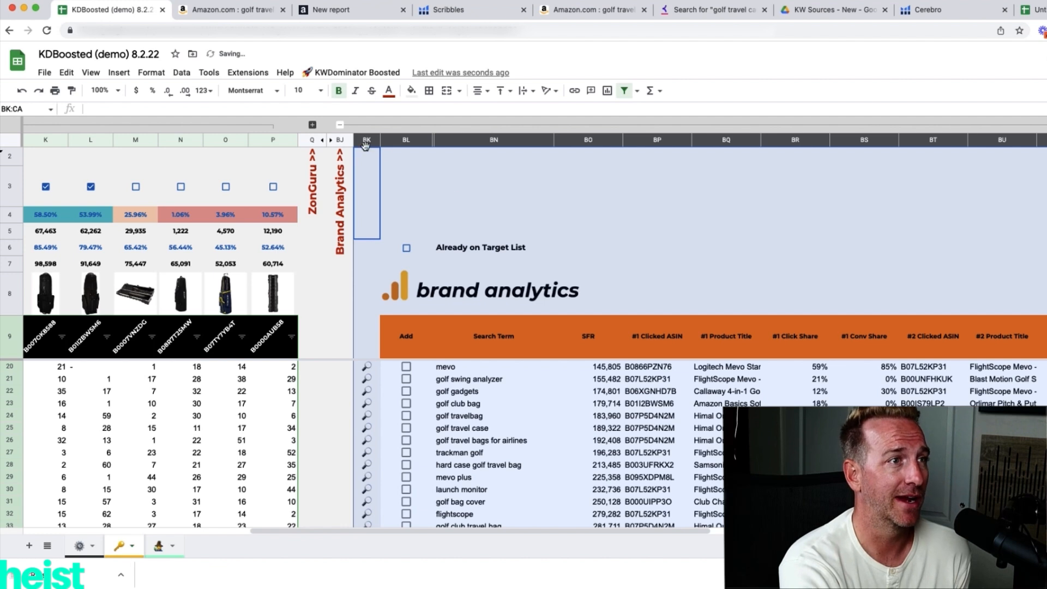
{"action": "left_click", "coordinate": [340, 125]}
{"action": "left_click", "coordinate": [399, 125]}
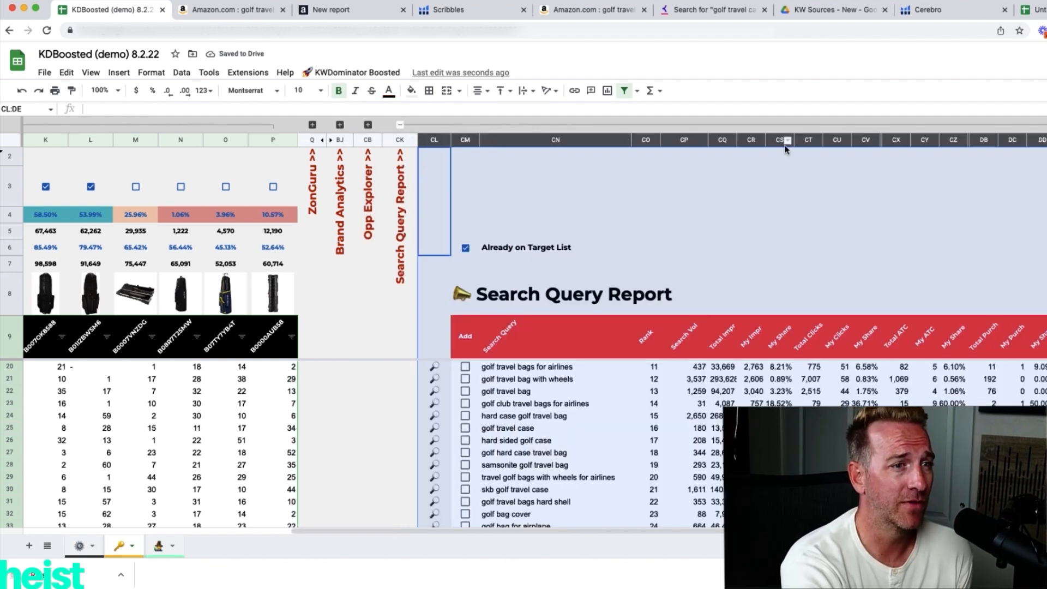
{"action": "left_click", "coordinate": [400, 125]}
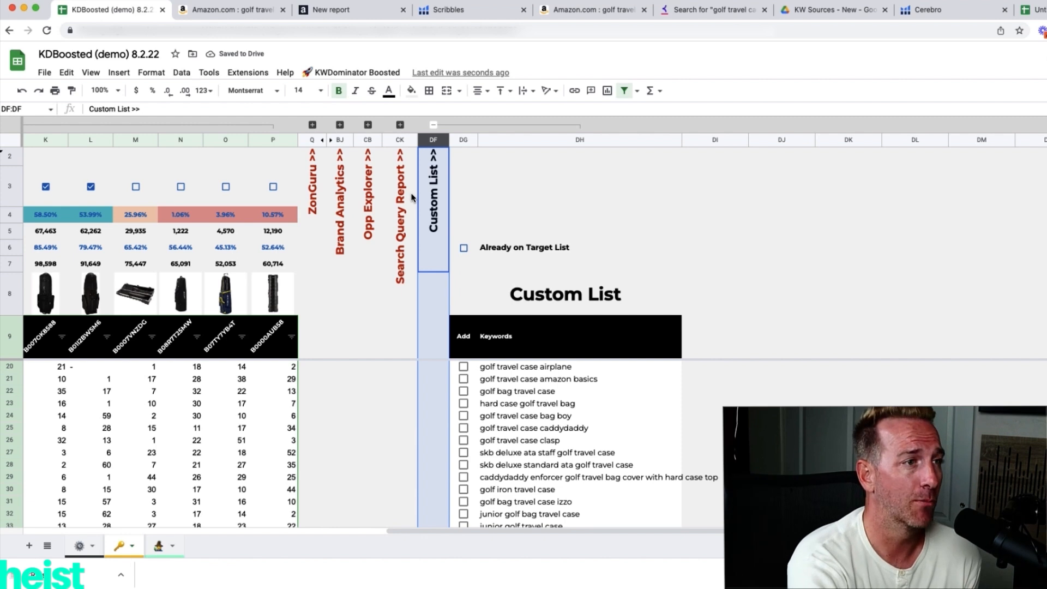
{"action": "scroll", "coordinate": [366, 247], "scroll_direction": "left", "scroll_amount": 10}
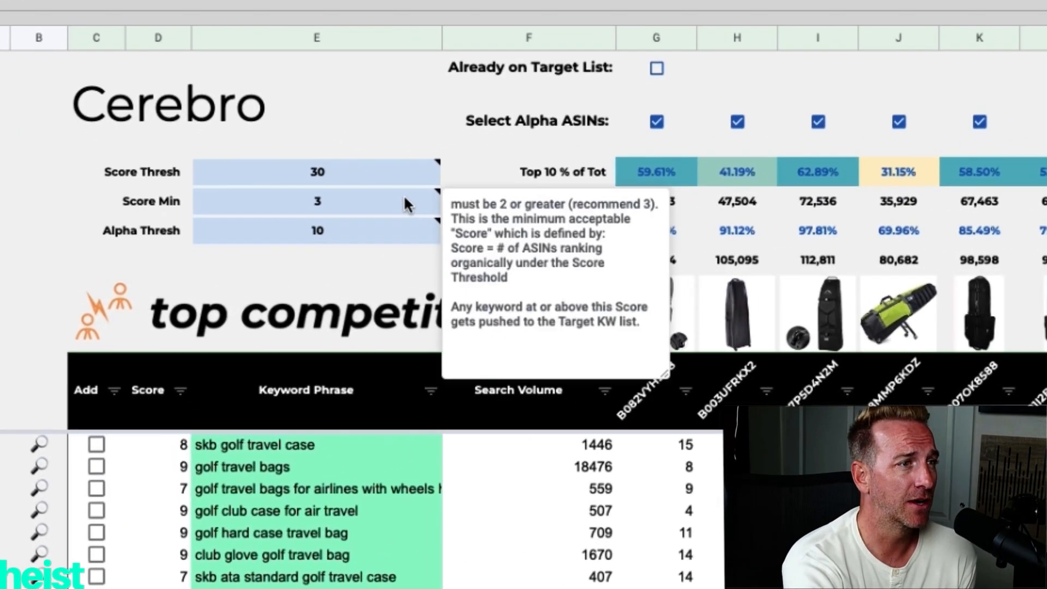
{"action": "mouse_move", "coordinate": [264, 220]}
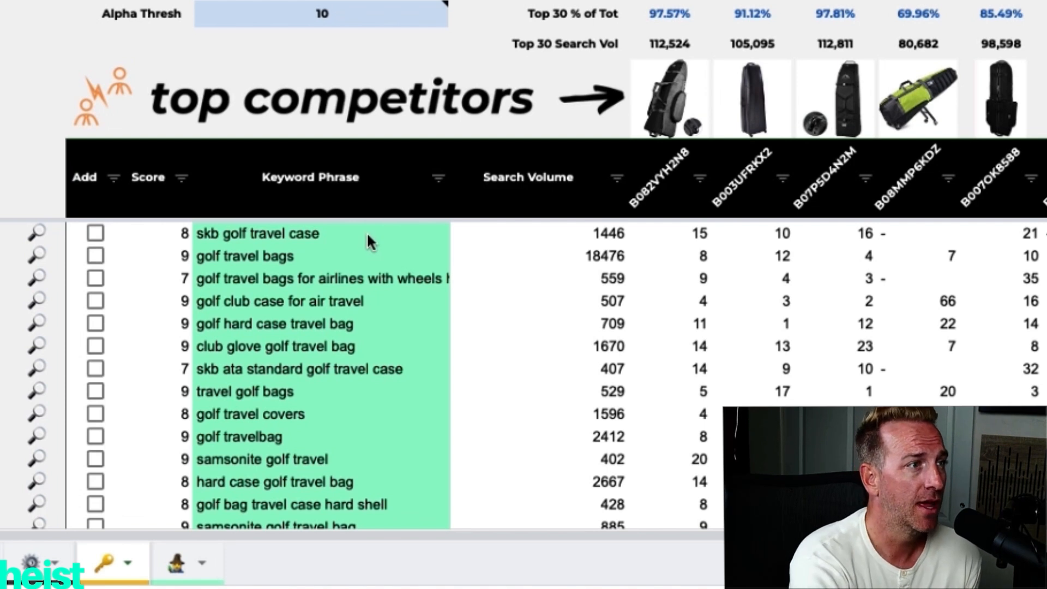
{"action": "mouse_move", "coordinate": [365, 16]}
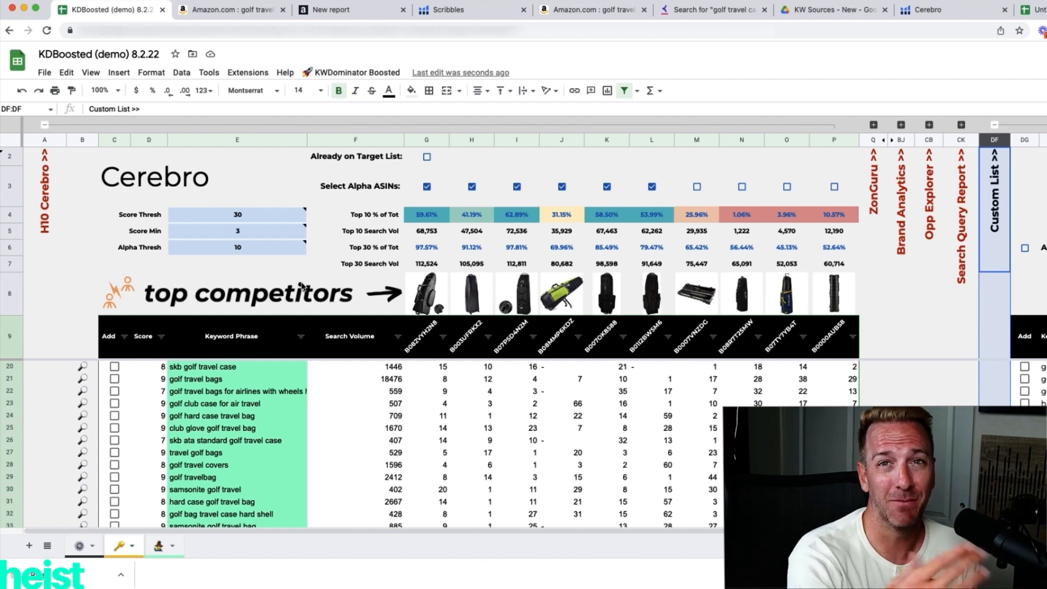
Build the target list with Helium10's Add Cerebro Keywords option from the research settings sheet.
{"action": "left_click", "coordinate": [79, 546]}
{"action": "left_click", "coordinate": [378, 73]}
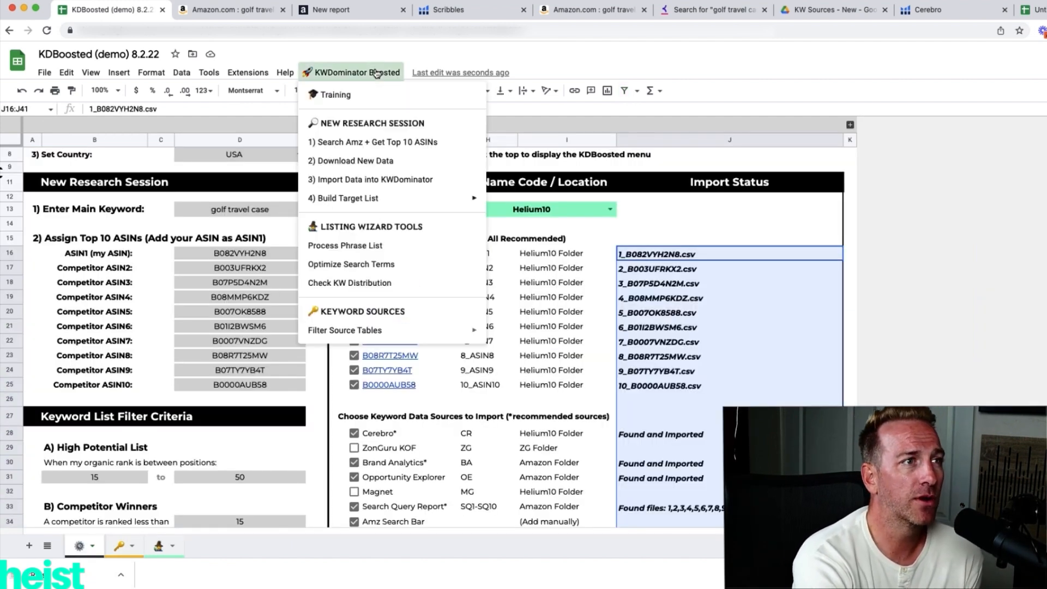
{"action": "mouse_move", "coordinate": [388, 195]}
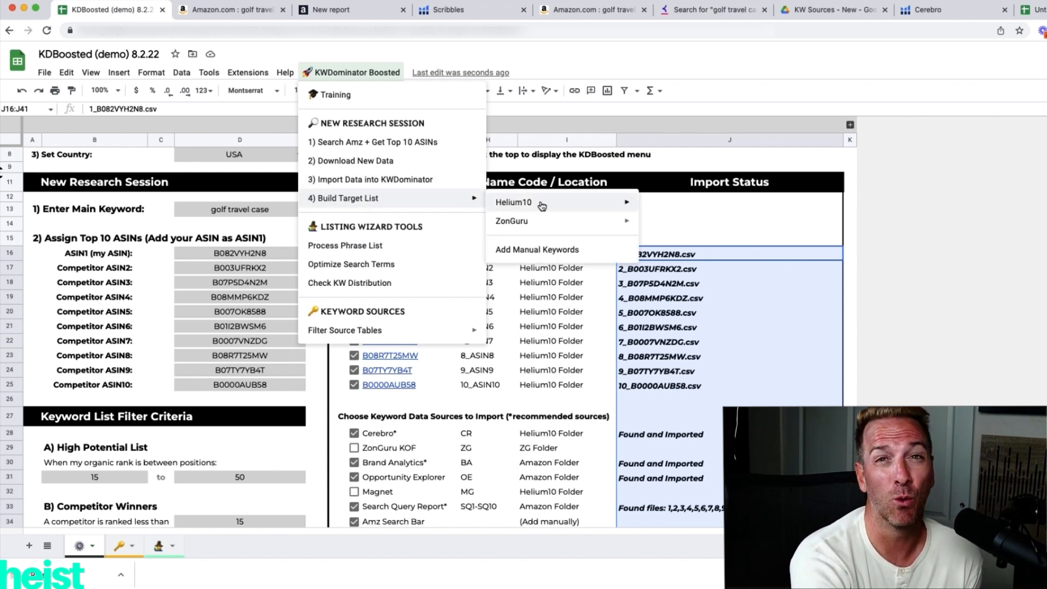
{"action": "mouse_move", "coordinate": [541, 205]}
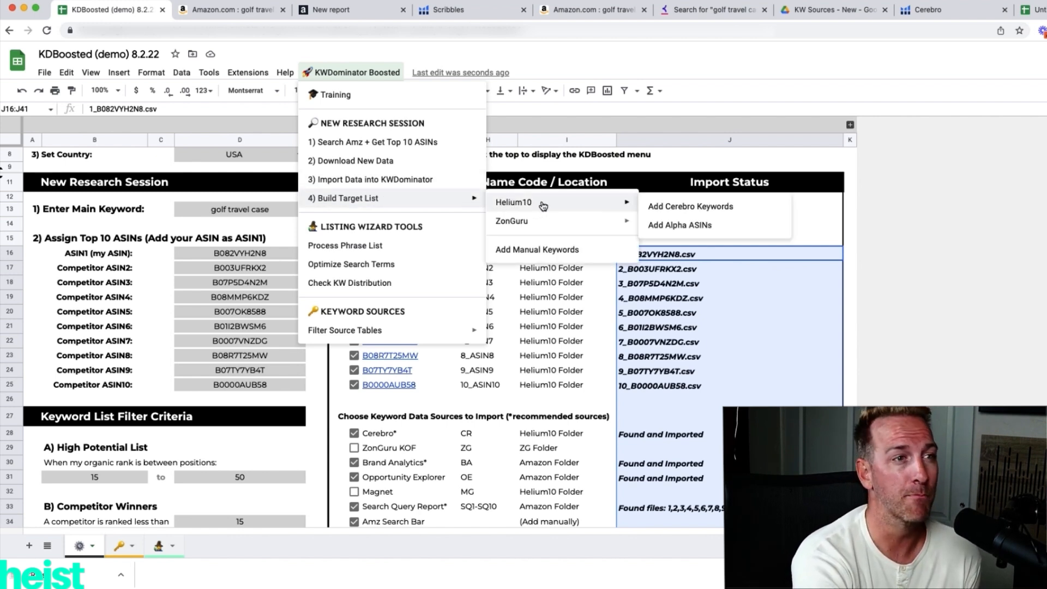
{"action": "left_click", "coordinate": [661, 208]}
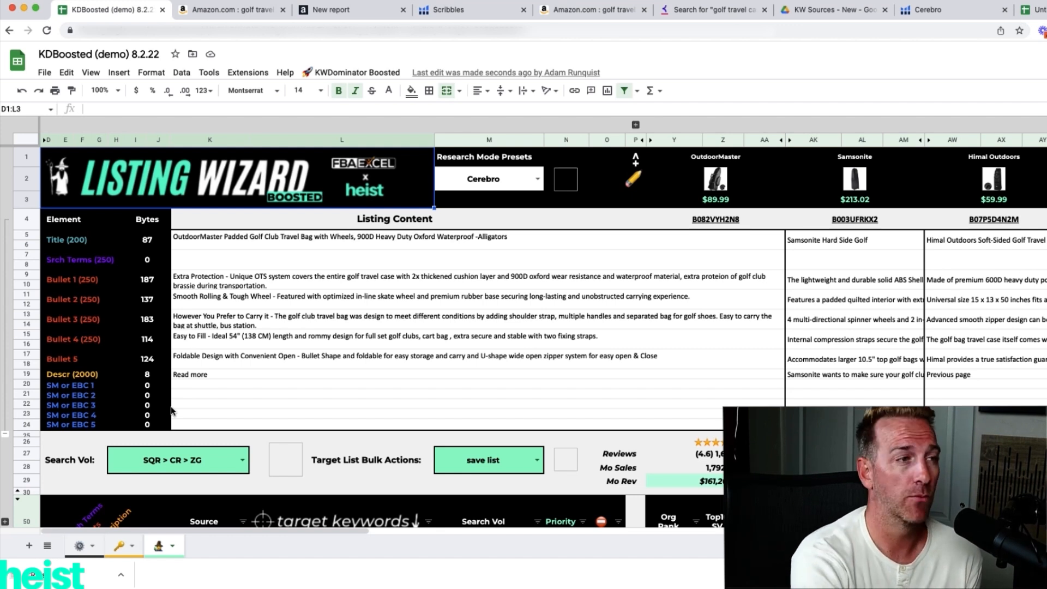
Examine the main listing's content, the competitor listings and the Compare ASINs metrics in the Listing Wizard sheet.
{"action": "left_click_drag", "start_coordinate": [379, 240], "coordinate": [380, 370]}
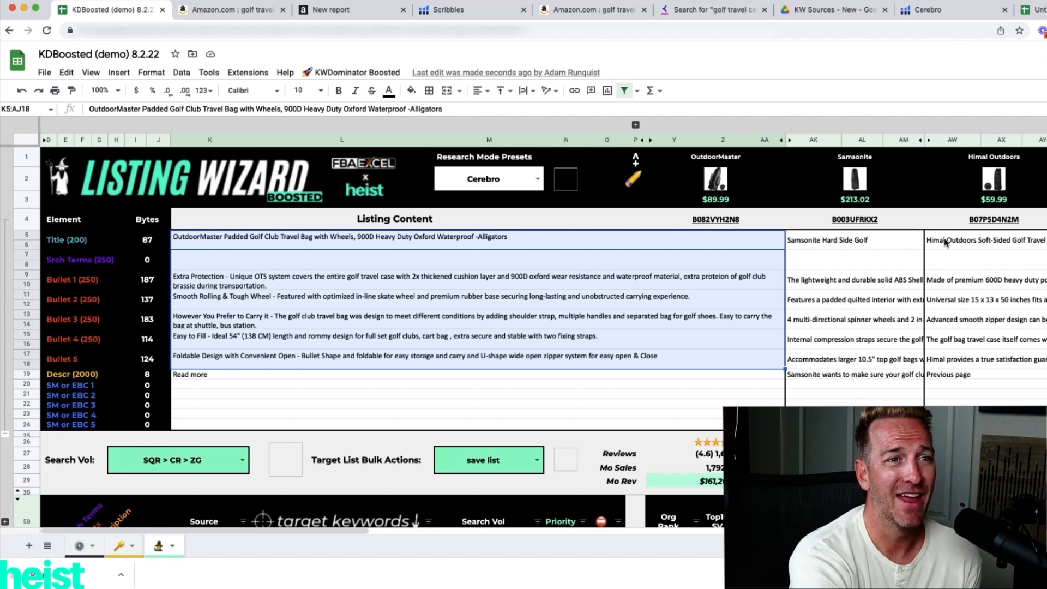
{"action": "scroll", "coordinate": [896, 275], "scroll_direction": "right", "scroll_amount": 3}
{"action": "scroll", "coordinate": [896, 274], "scroll_direction": "right", "scroll_amount": 10}
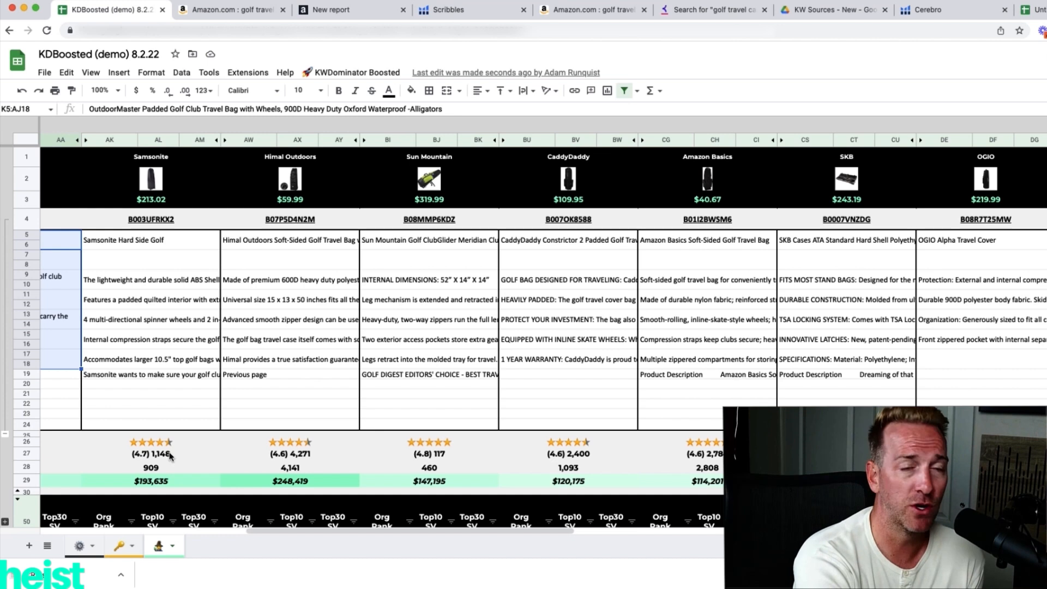
{"action": "scroll", "coordinate": [161, 430], "scroll_direction": "left", "scroll_amount": 10}
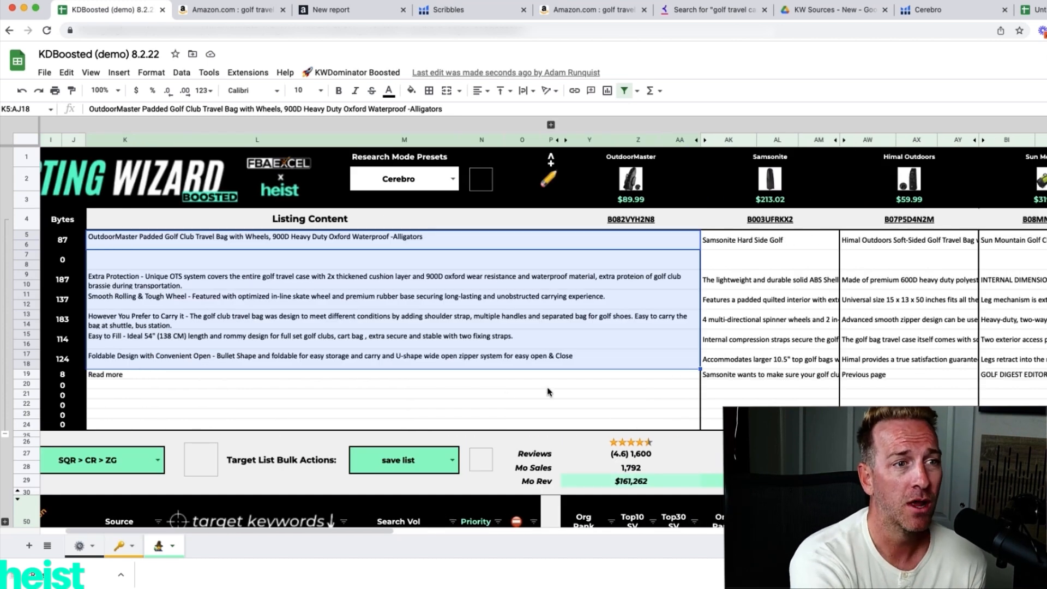
{"action": "scroll", "coordinate": [547, 391], "scroll_direction": "right", "scroll_amount": 10}
{"action": "scroll", "coordinate": [548, 391], "scroll_direction": "right", "scroll_amount": 10}
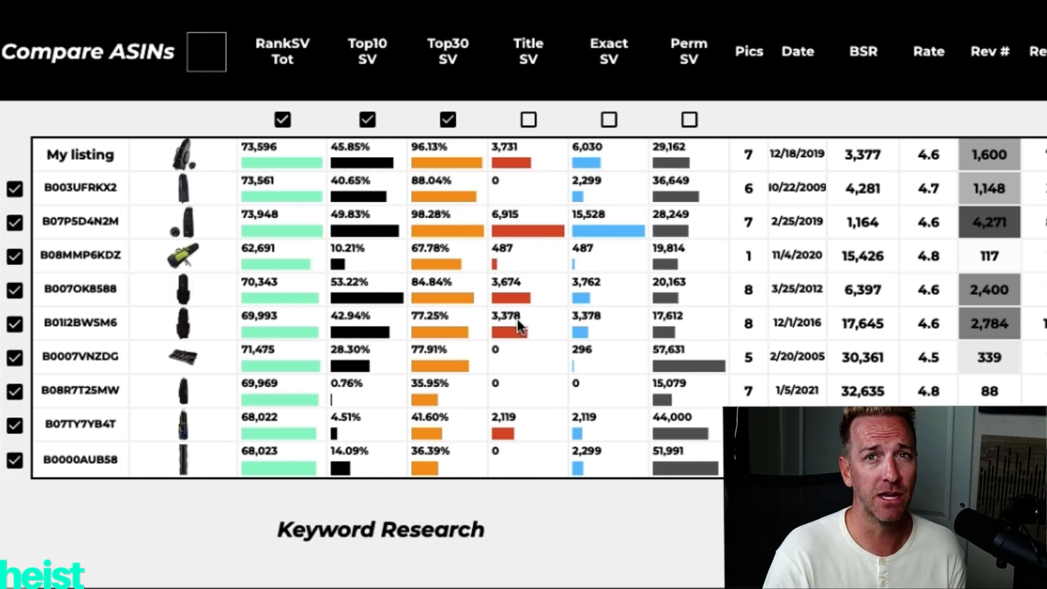
{"action": "mouse_move", "coordinate": [216, 202]}
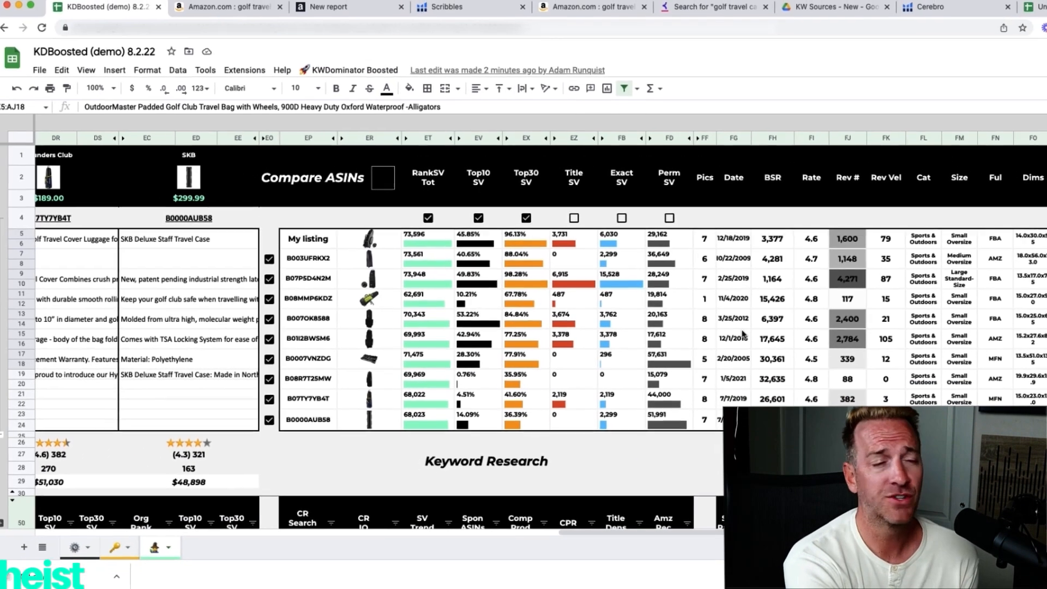
{"action": "scroll", "coordinate": [751, 330], "scroll_direction": "right", "scroll_amount": 10}
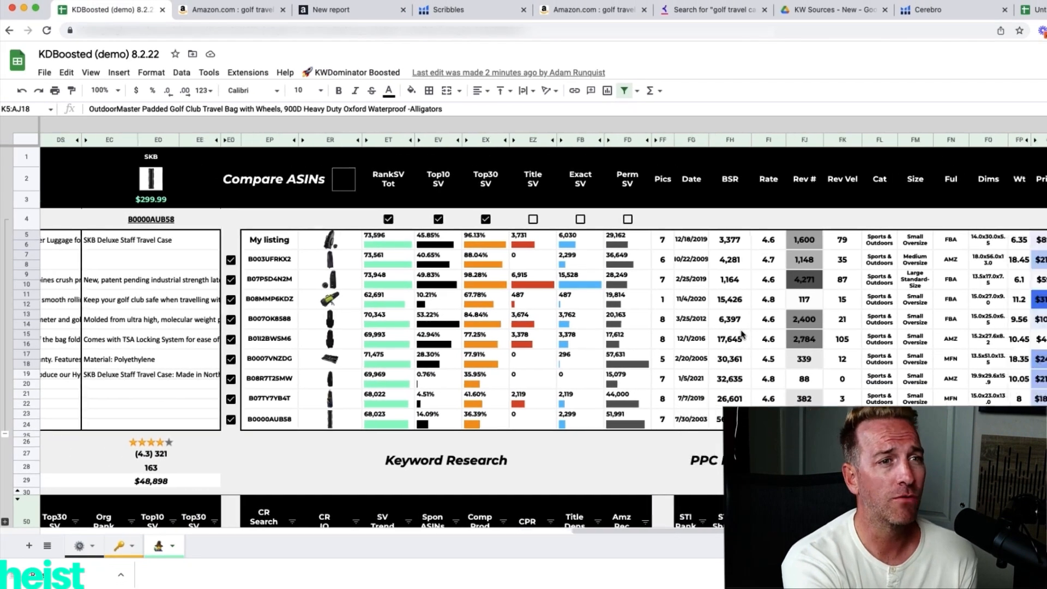
{"action": "scroll", "coordinate": [741, 333], "scroll_direction": "right", "scroll_amount": 5}
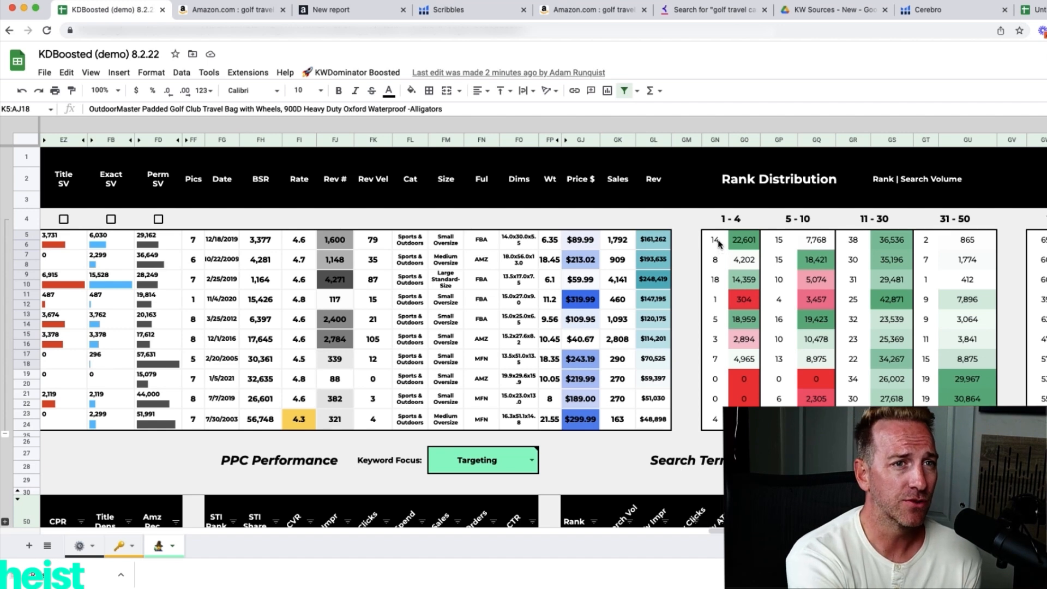
Examine the main listing's Rank Distribution figures and check the Rank Range Thresholds in the settings sheet.
{"action": "left_click", "coordinate": [700, 273]}
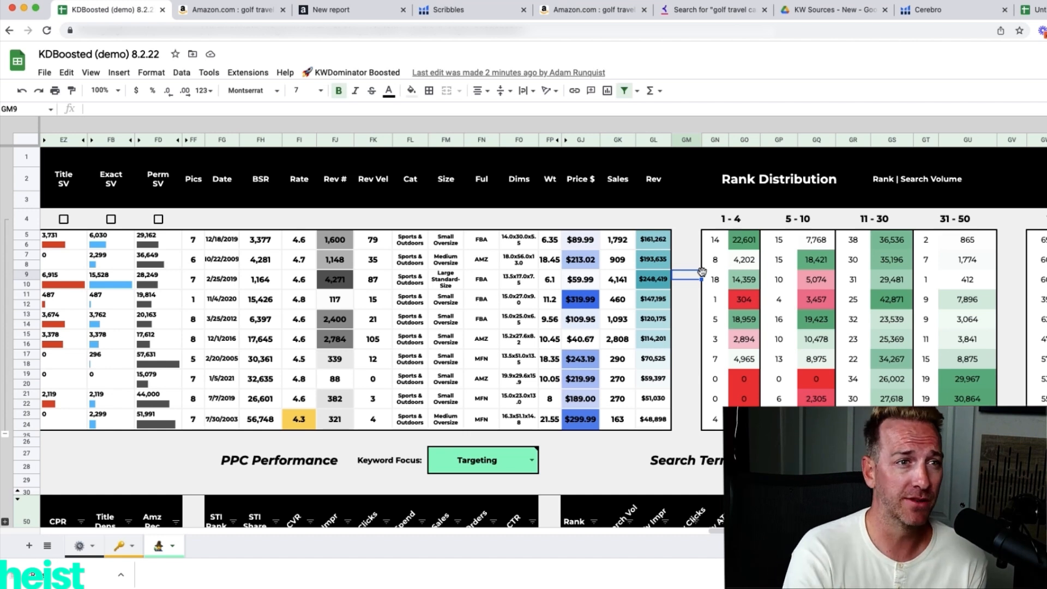
{"action": "left_click", "coordinate": [716, 243]}
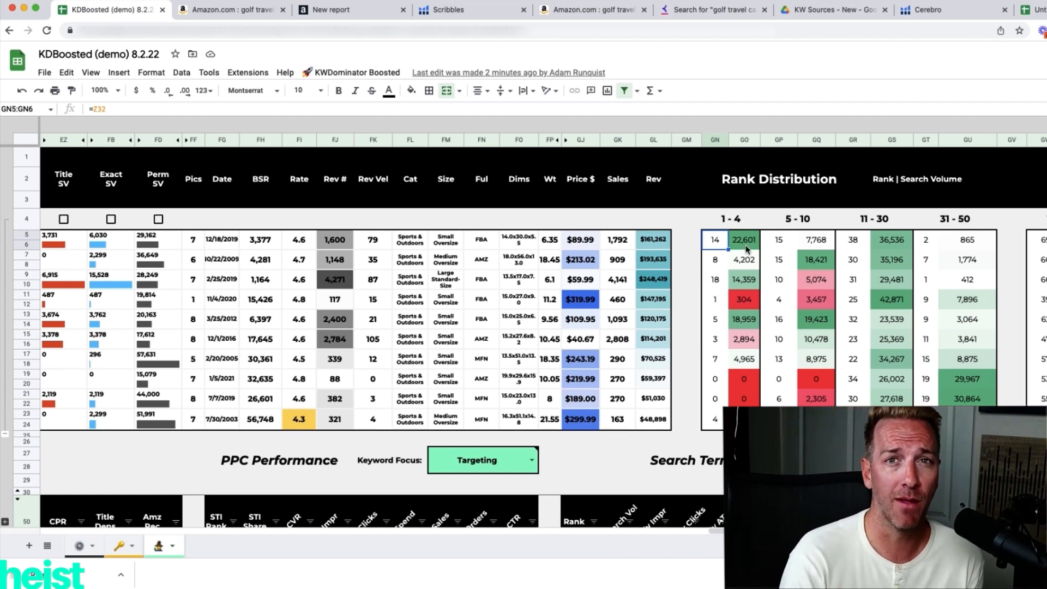
{"action": "left_click", "coordinate": [781, 248]}
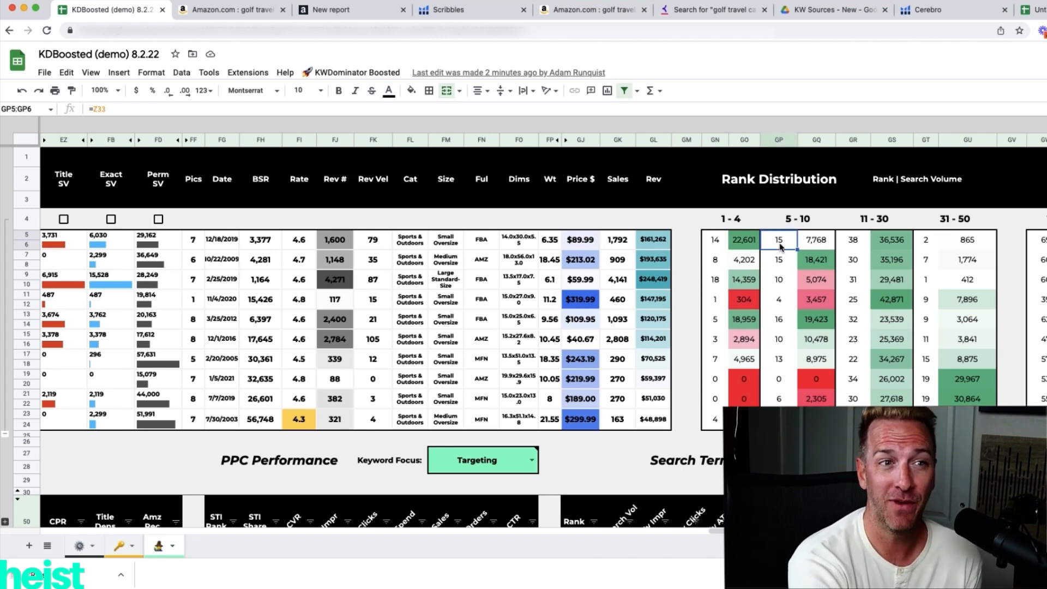
{"action": "left_click", "coordinate": [816, 245]}
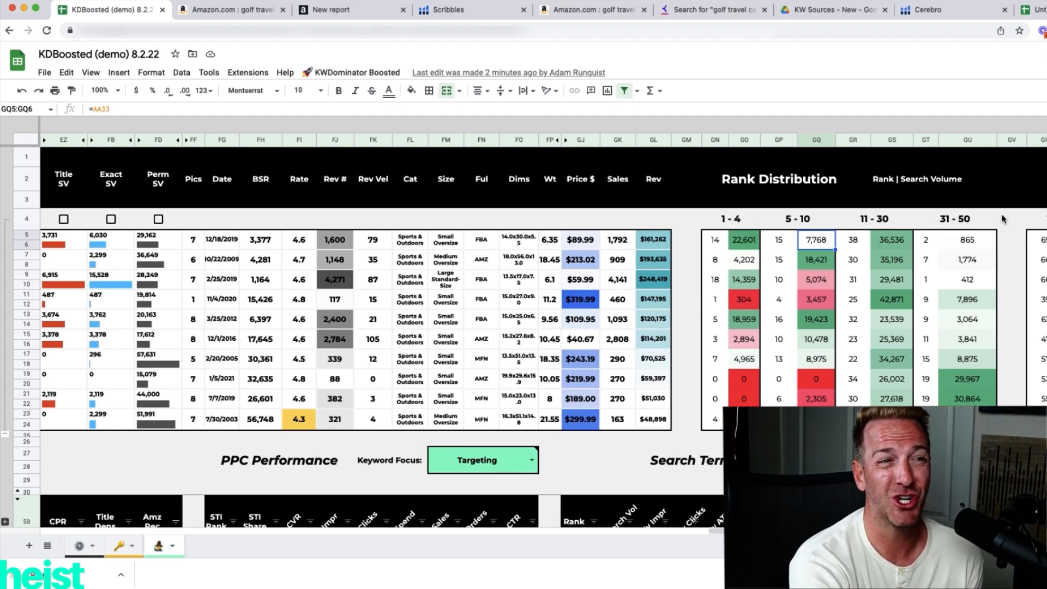
{"action": "left_click", "coordinate": [79, 545]}
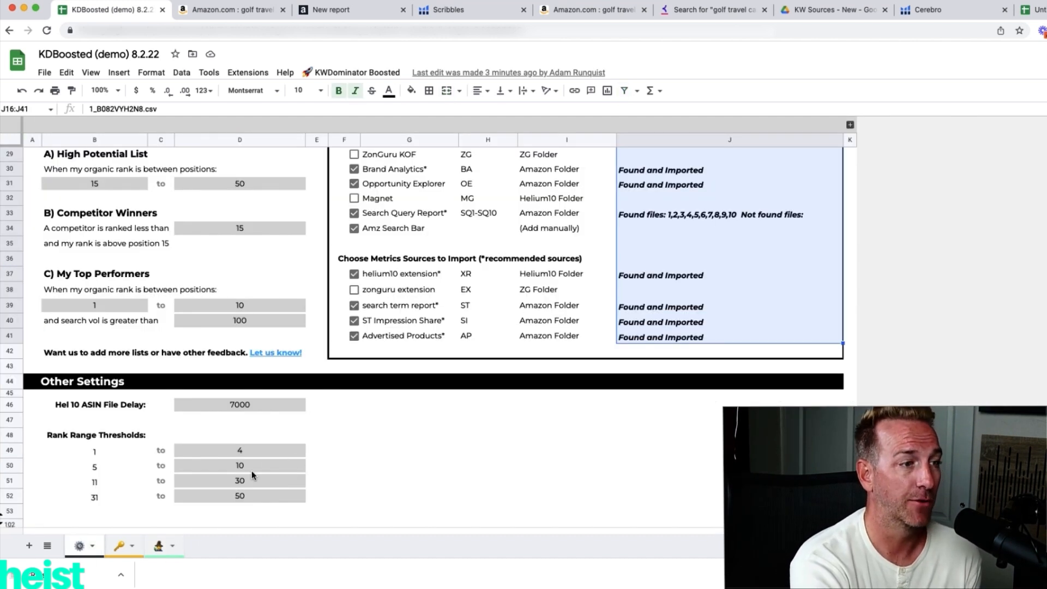
Review the target keywords' search volumes and the available source orders for Search Vol in the Listing Wizard sheet.
{"action": "left_click", "coordinate": [159, 545]}
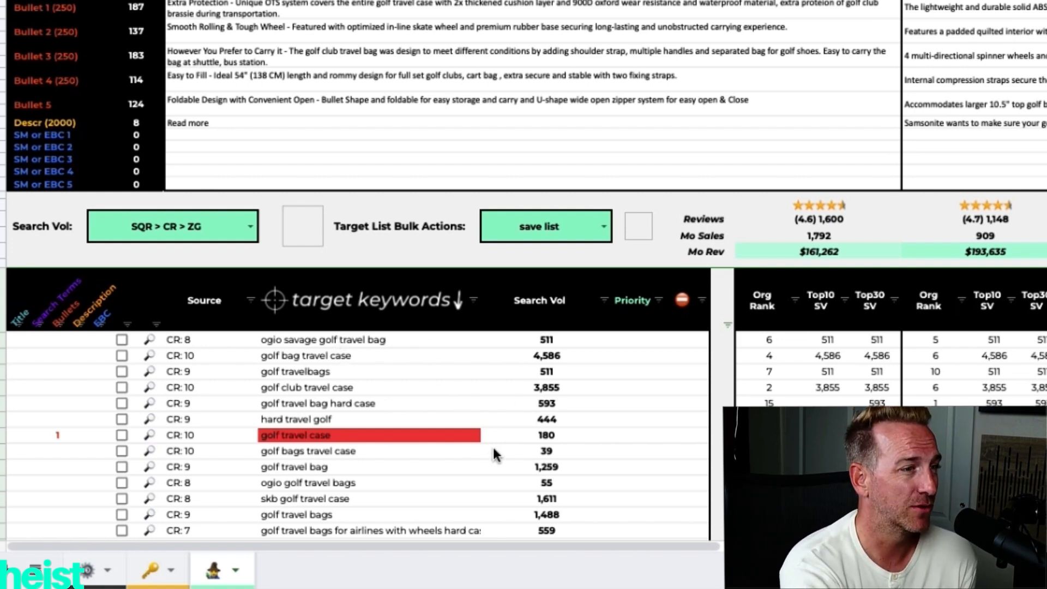
{"action": "scroll", "coordinate": [408, 404], "scroll_direction": "down", "scroll_amount": 5}
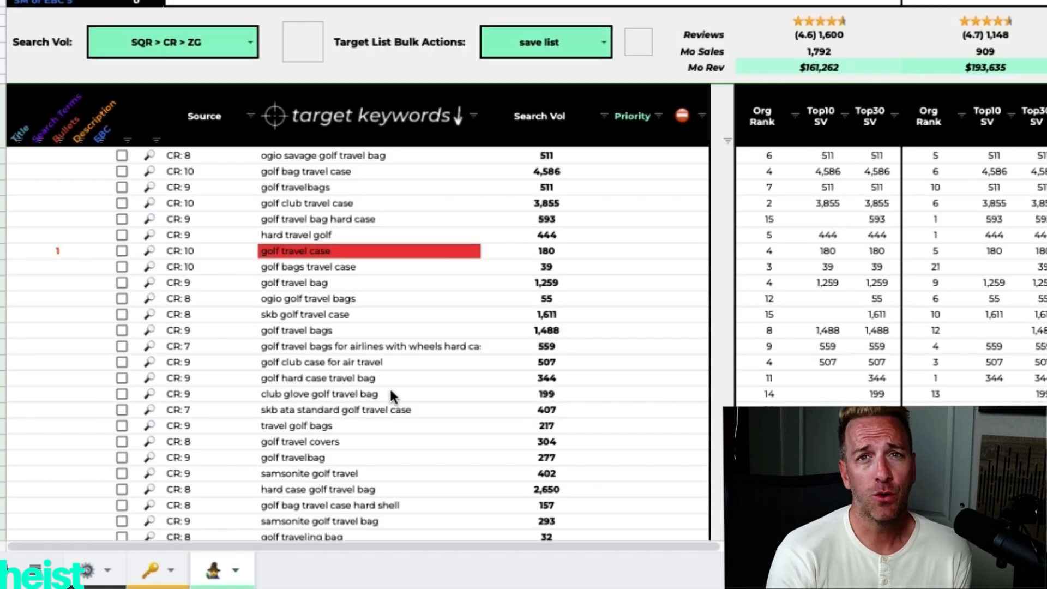
{"action": "left_click_drag", "start_coordinate": [537, 157], "coordinate": [543, 311]}
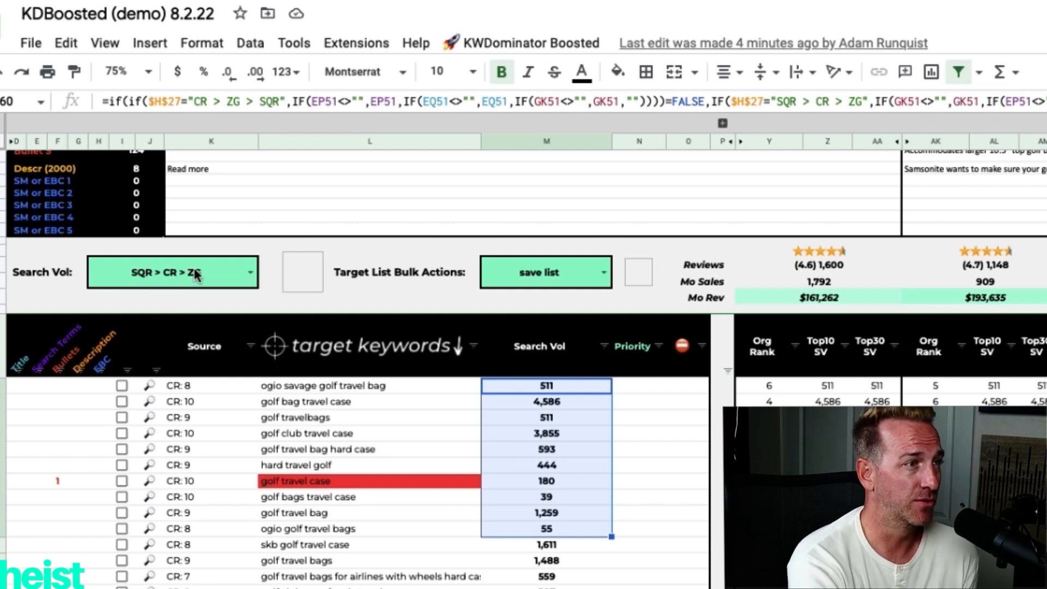
{"action": "left_click", "coordinate": [240, 267]}
{"action": "left_click", "coordinate": [245, 269]}
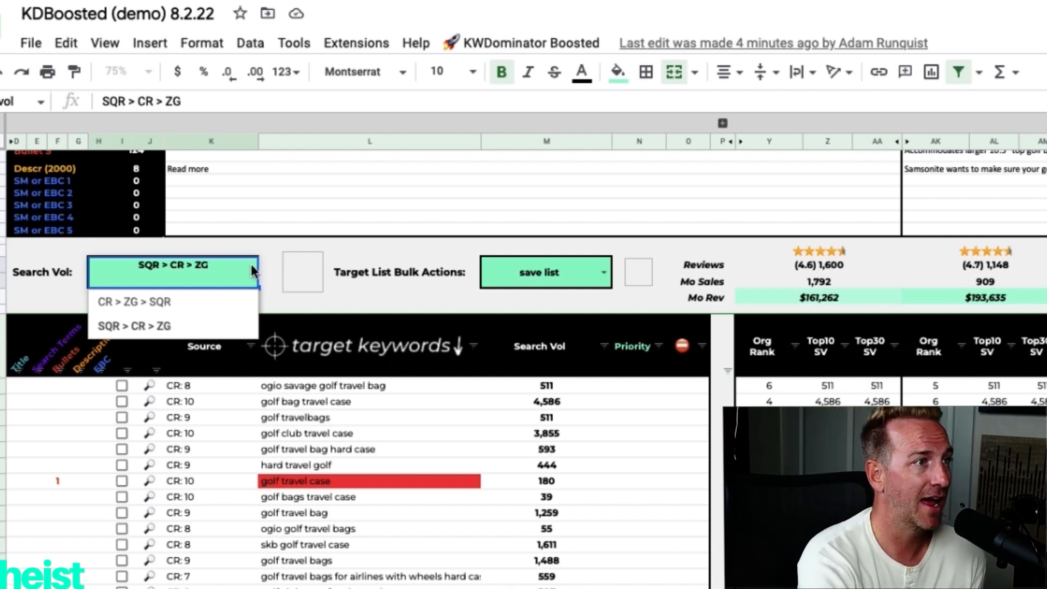
{"action": "left_click", "coordinate": [264, 249]}
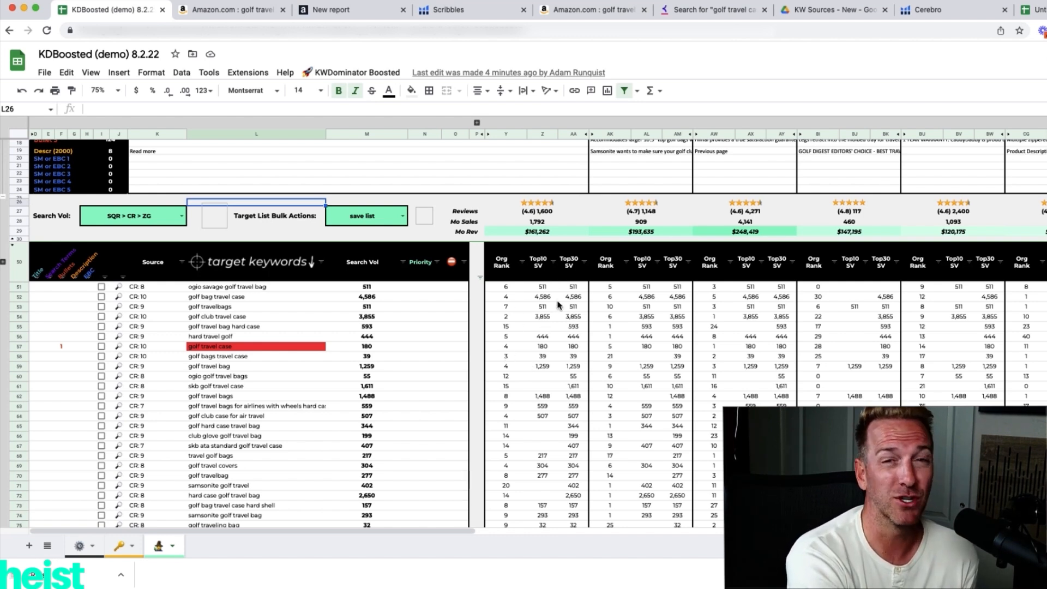
Examine the target keywords' Keyword Research, PPC Performance, Search Term Query Report and Brand Analytics columns.
{"action": "scroll", "coordinate": [554, 356], "scroll_direction": "right", "scroll_amount": 15}
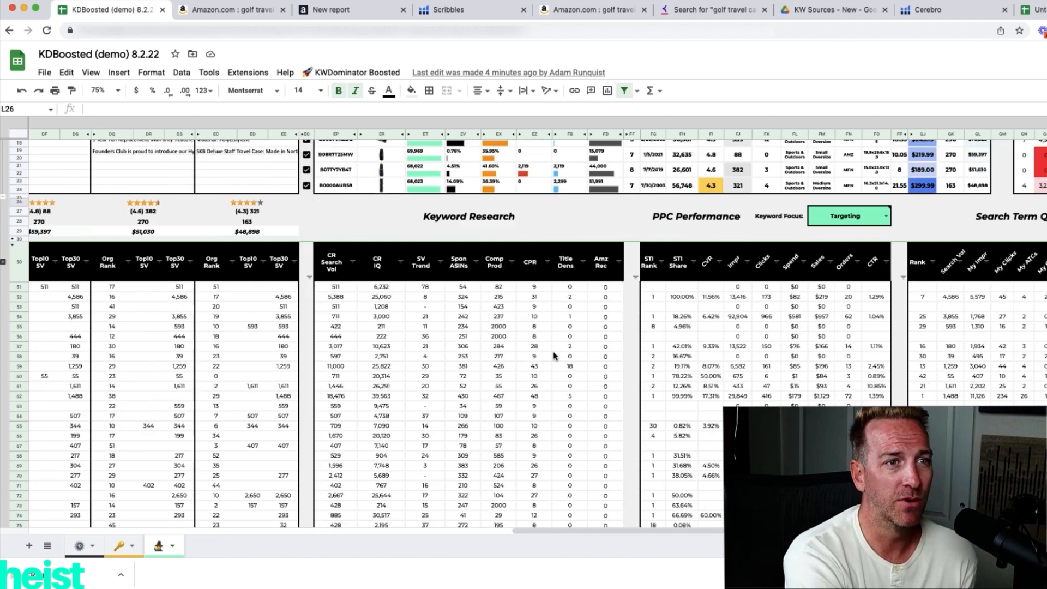
{"action": "scroll", "coordinate": [554, 355], "scroll_direction": "right", "scroll_amount": 1}
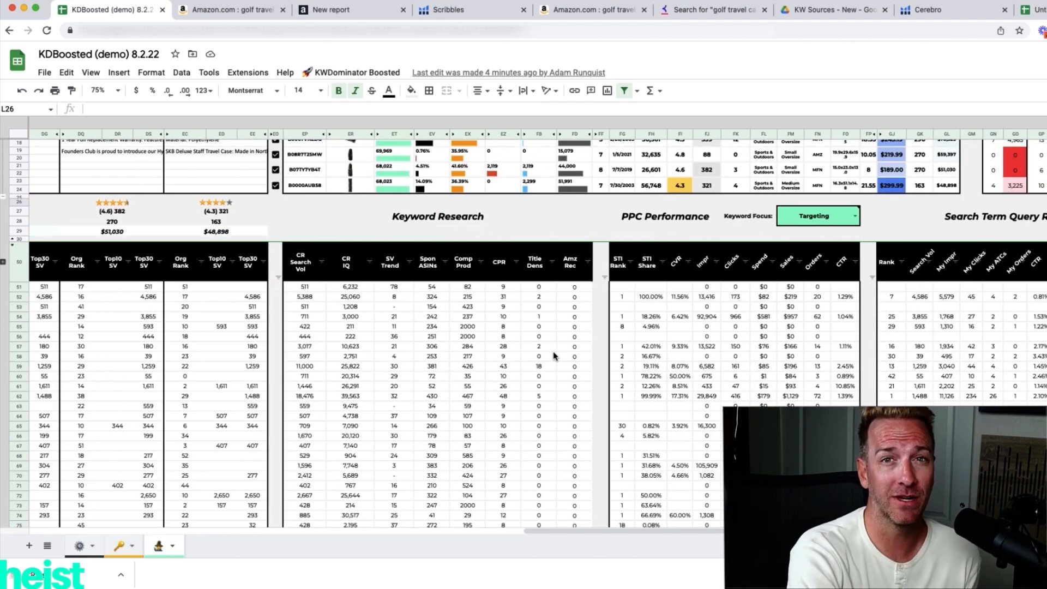
{"action": "scroll", "coordinate": [553, 355], "scroll_direction": "right", "scroll_amount": 4}
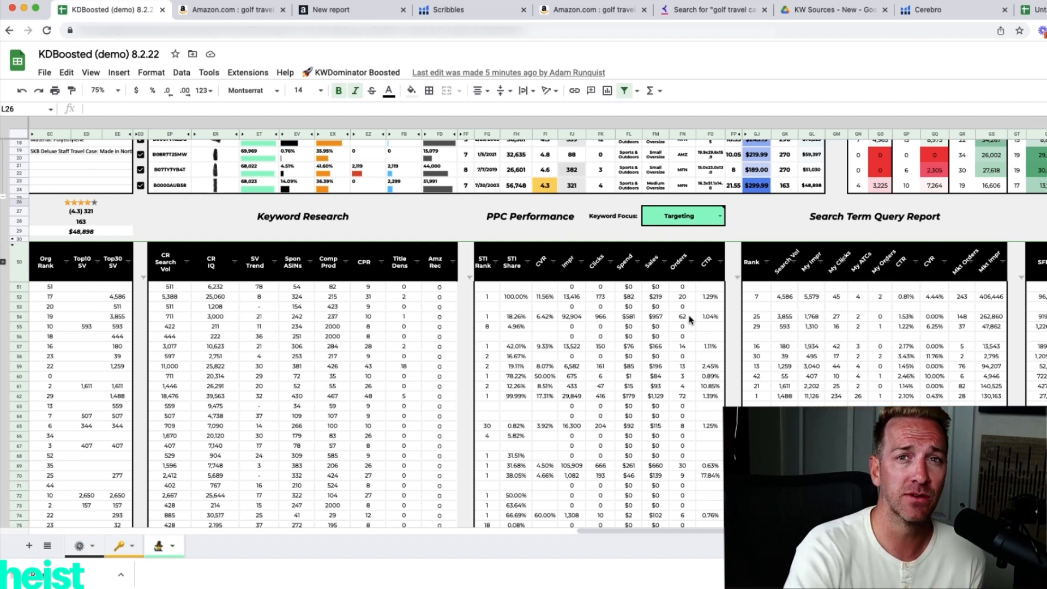
{"action": "scroll", "coordinate": [690, 319], "scroll_direction": "right", "scroll_amount": 2}
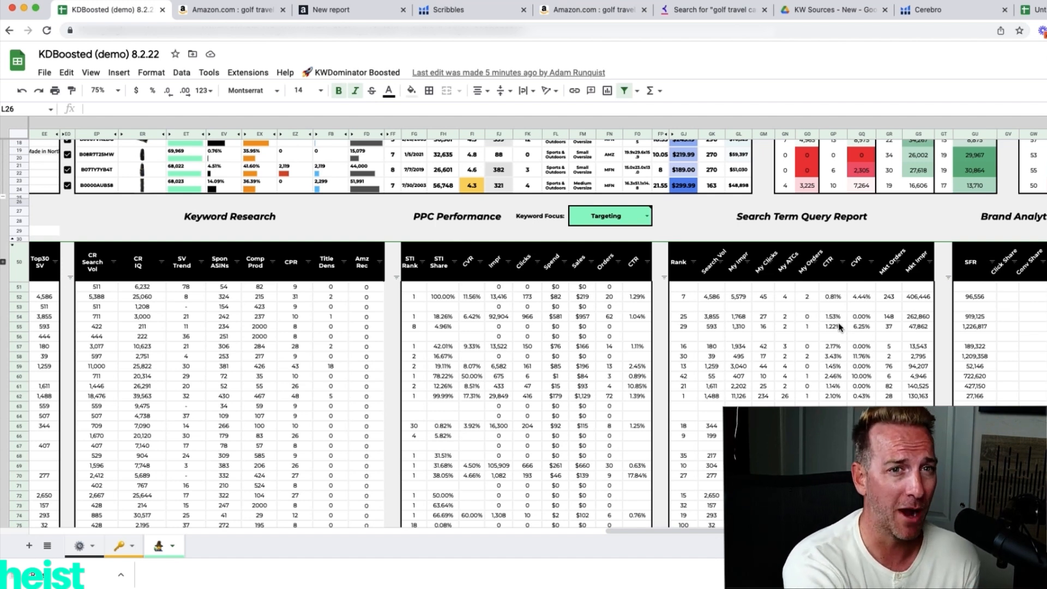
{"action": "scroll", "coordinate": [844, 326], "scroll_direction": "right", "scroll_amount": 3}
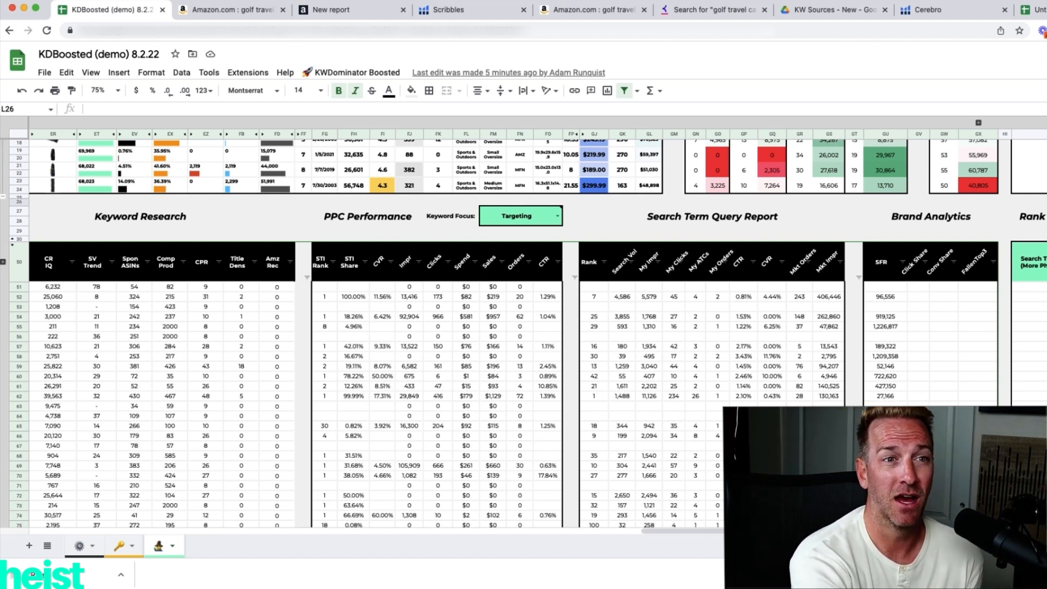
{"action": "left_click", "coordinate": [918, 456]}
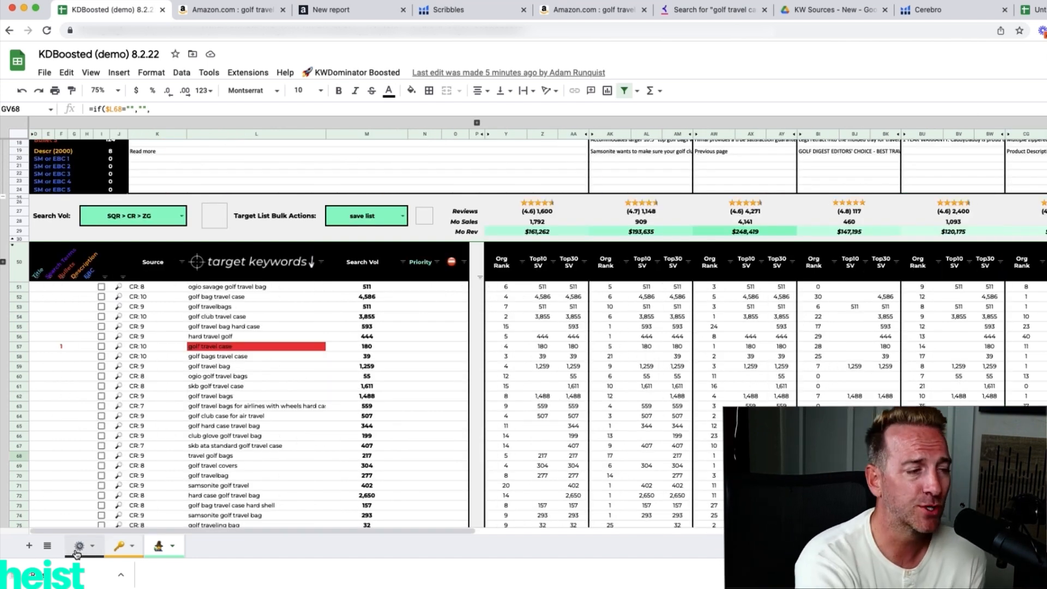
Add the Helium10 Alpha ASINs keywords to the target list and check the source of "stitch golf bag" in the Listing Wizard sheet.
{"action": "left_click", "coordinate": [76, 554]}
{"action": "scroll", "coordinate": [223, 493], "scroll_direction": "up", "scroll_amount": 5}
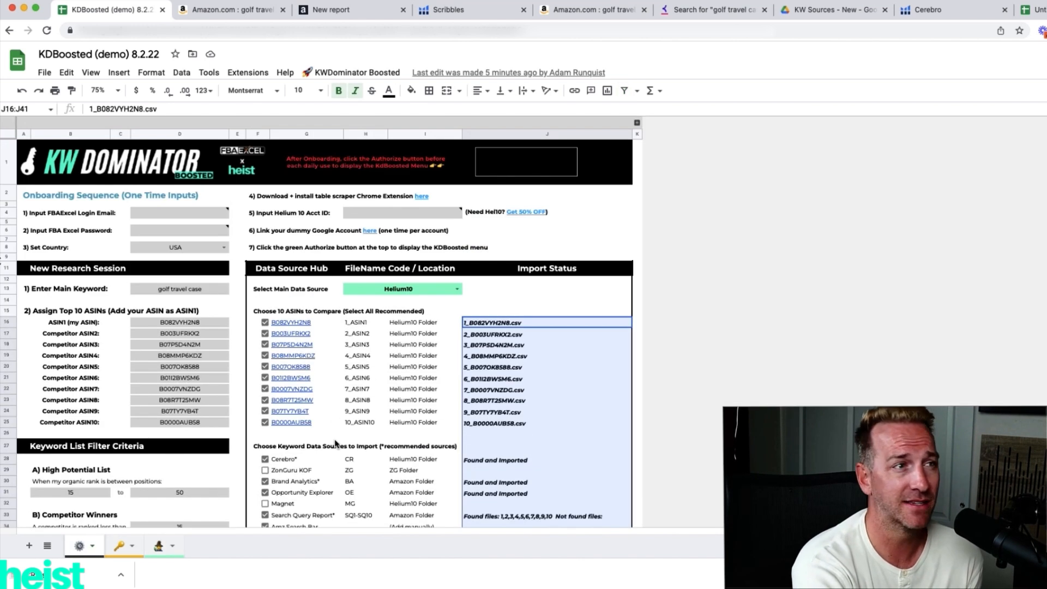
{"action": "left_click", "coordinate": [344, 73]}
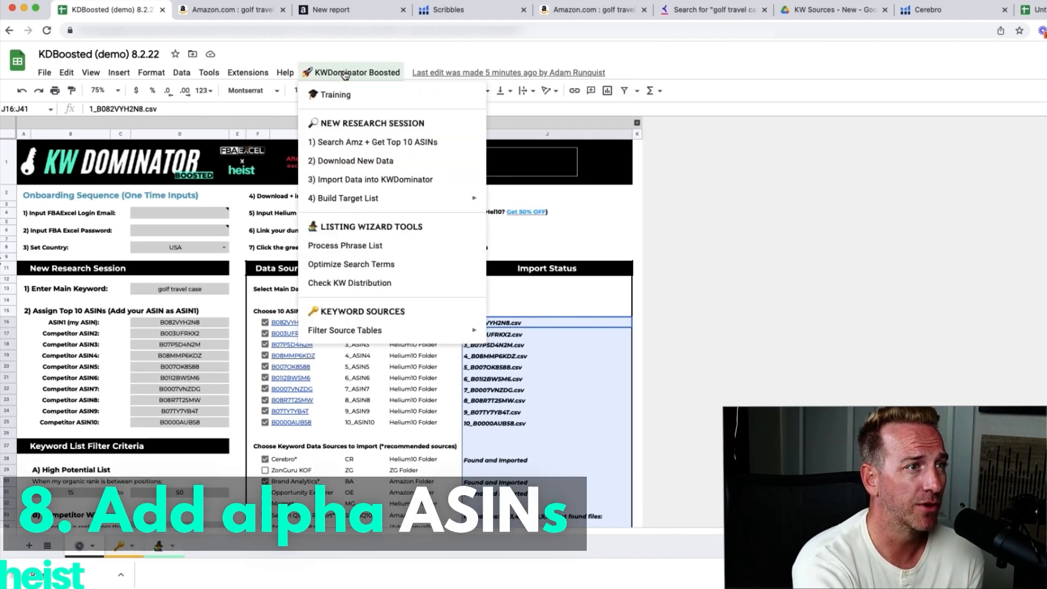
{"action": "mouse_move", "coordinate": [396, 200]}
{"action": "mouse_move", "coordinate": [502, 201]}
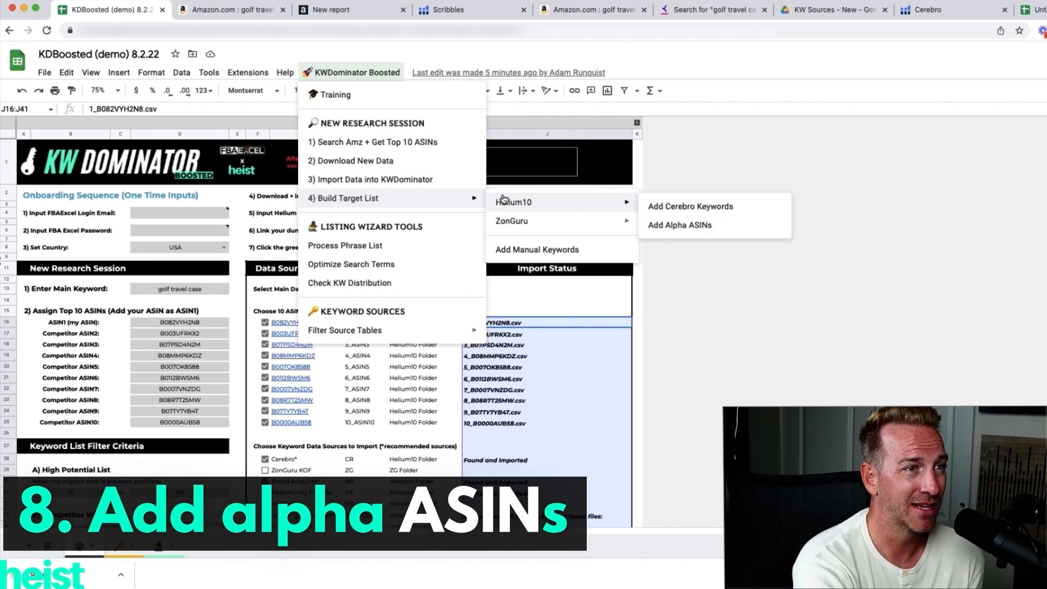
{"action": "left_click", "coordinate": [683, 232]}
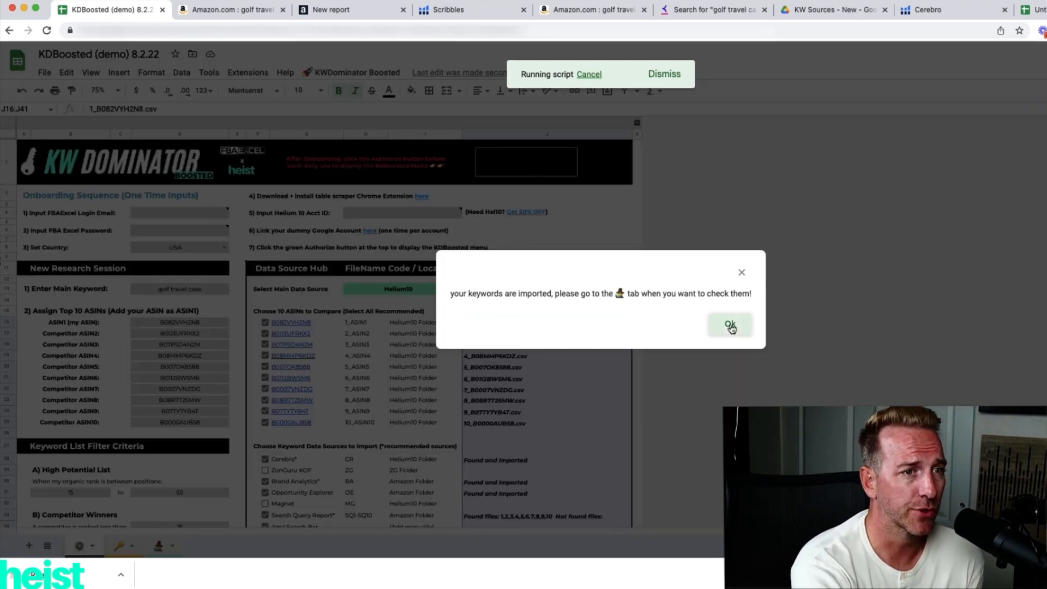
{"action": "left_click", "coordinate": [730, 326]}
{"action": "left_click", "coordinate": [162, 547]}
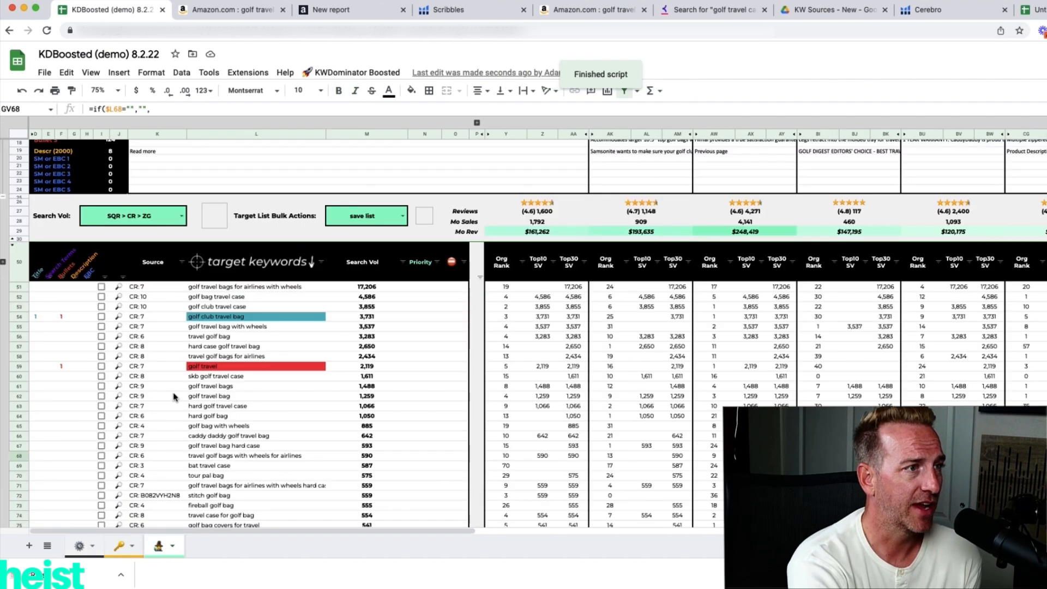
{"action": "left_click", "coordinate": [161, 496]}
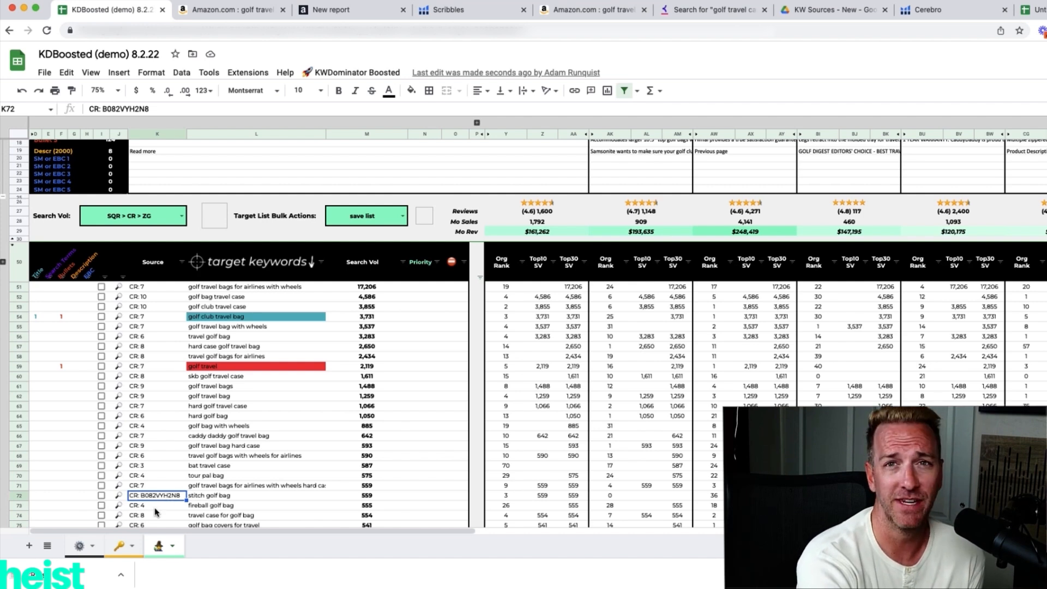
Mark "golf simulator", "launch monitor golf", "golf gadgets" and "golf swing analyzer" for adding in the Brand Analytics table of the keyword sources sheet.
{"action": "left_click", "coordinate": [118, 545]}
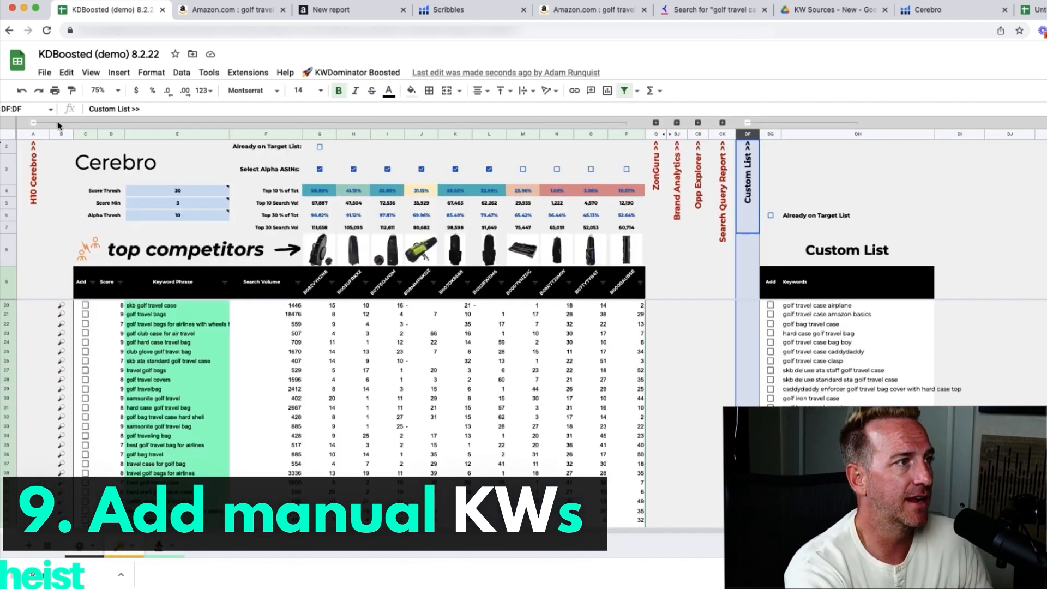
{"action": "left_click", "coordinate": [31, 123]}
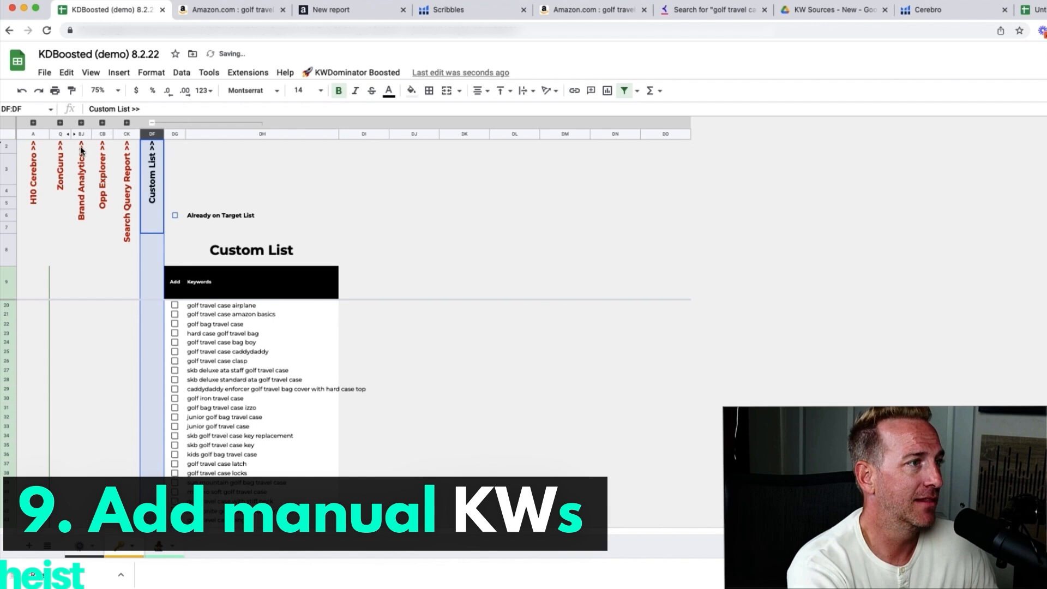
{"action": "left_click", "coordinate": [81, 123]}
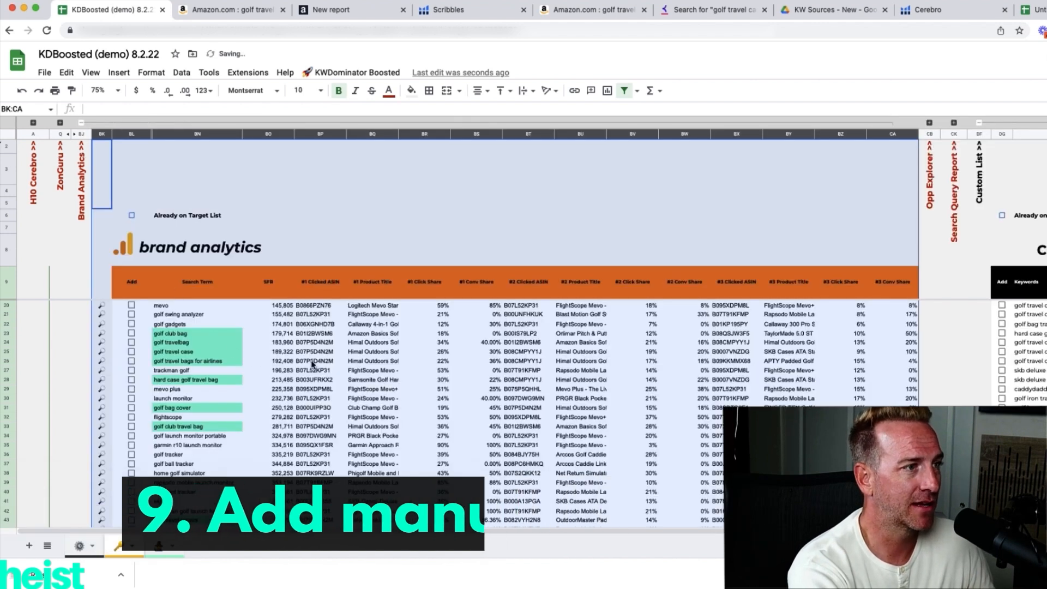
{"action": "left_click_drag", "start_coordinate": [205, 338], "coordinate": [214, 361]}
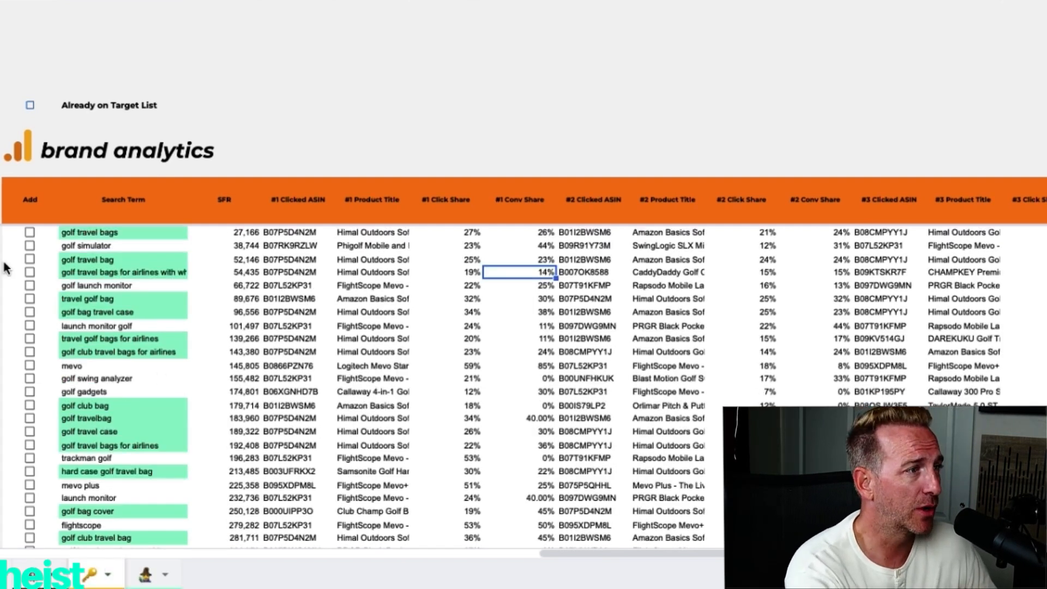
{"action": "left_click", "coordinate": [29, 245]}
{"action": "left_click", "coordinate": [30, 326]}
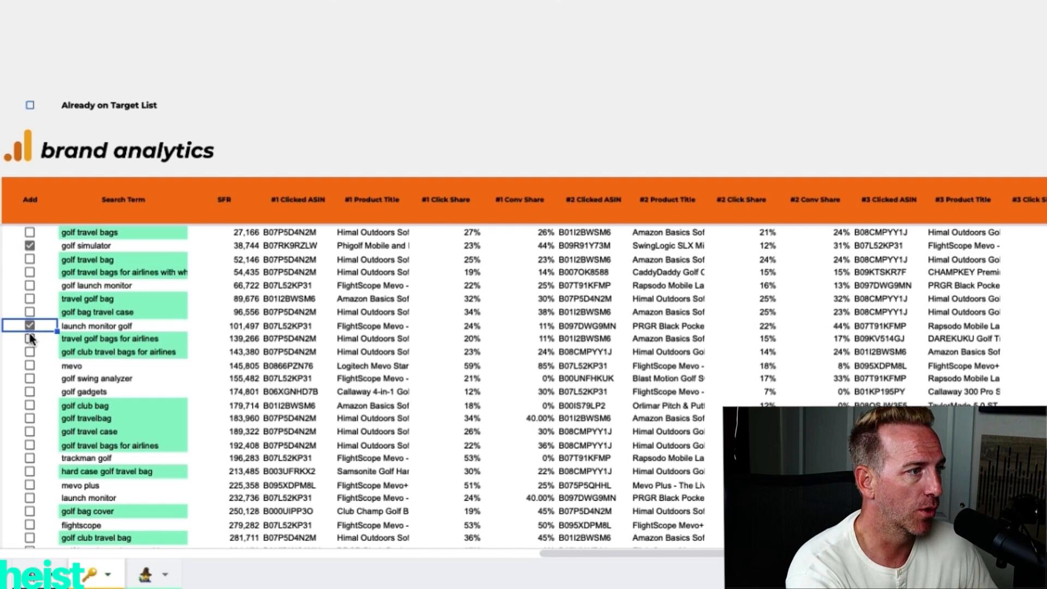
{"action": "left_click", "coordinate": [29, 391]}
{"action": "left_click", "coordinate": [29, 378]}
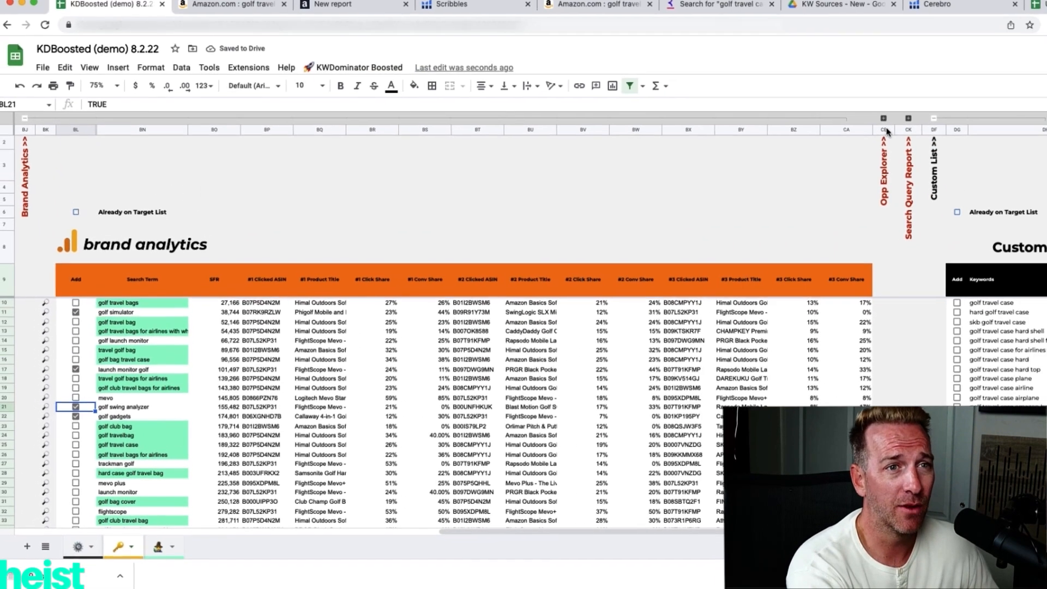
Mark "golf bag for airplane" and "hard sided golf travel bag" for adding in the Search Query Report table.
{"action": "left_click", "coordinate": [883, 118]}
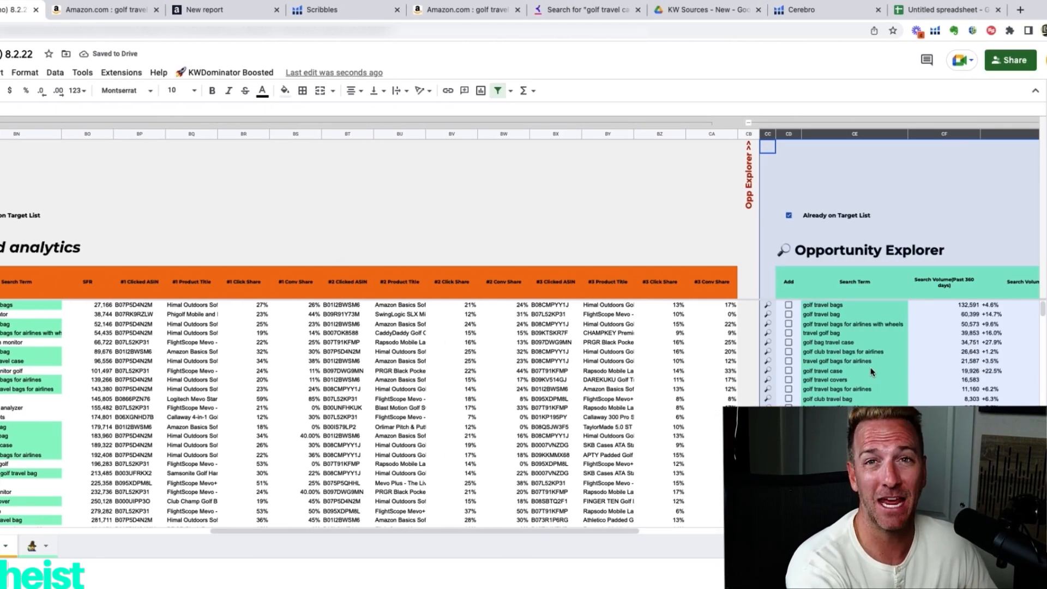
{"action": "left_click", "coordinate": [748, 123]}
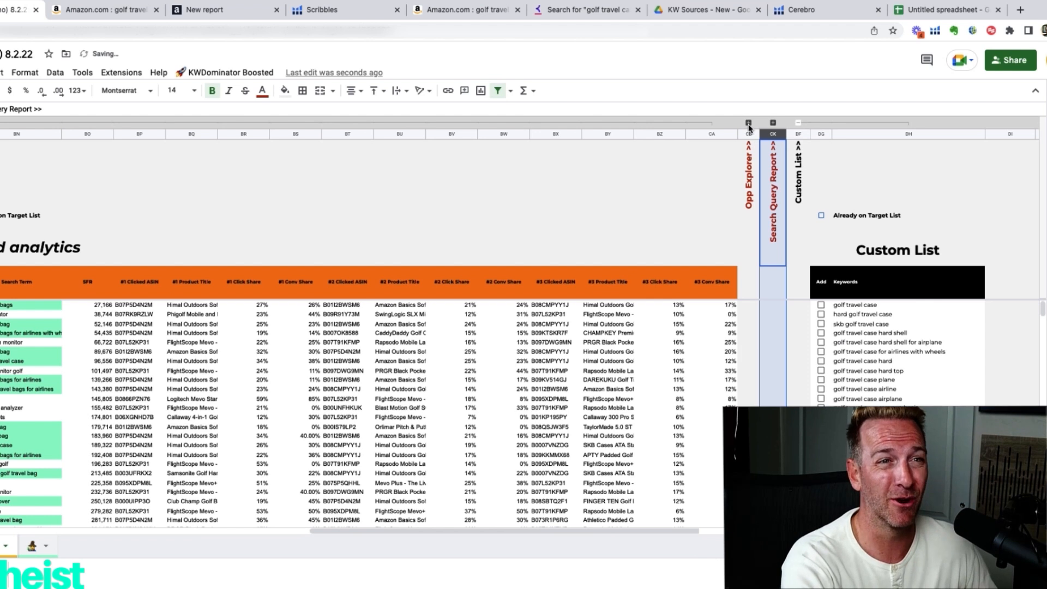
{"action": "left_click", "coordinate": [773, 123]}
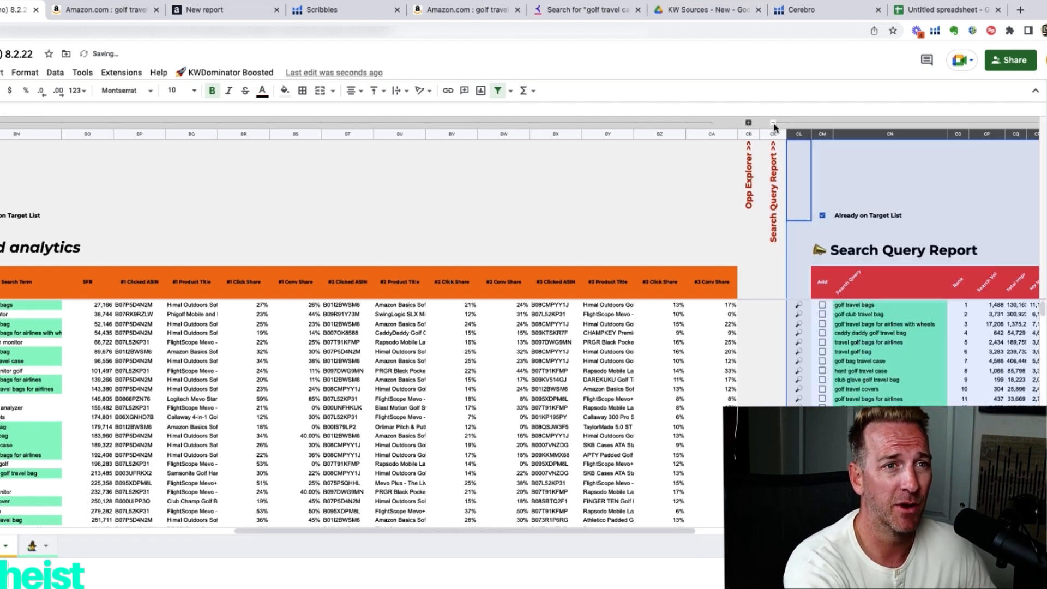
{"action": "scroll", "coordinate": [875, 327], "scroll_direction": "down", "scroll_amount": 5}
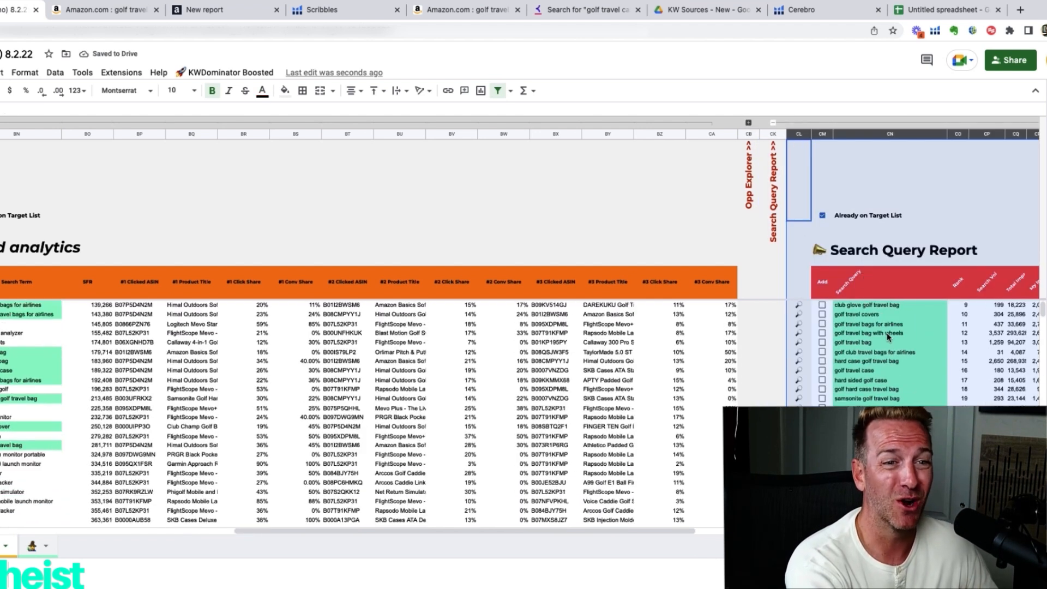
{"action": "left_click", "coordinate": [888, 343]}
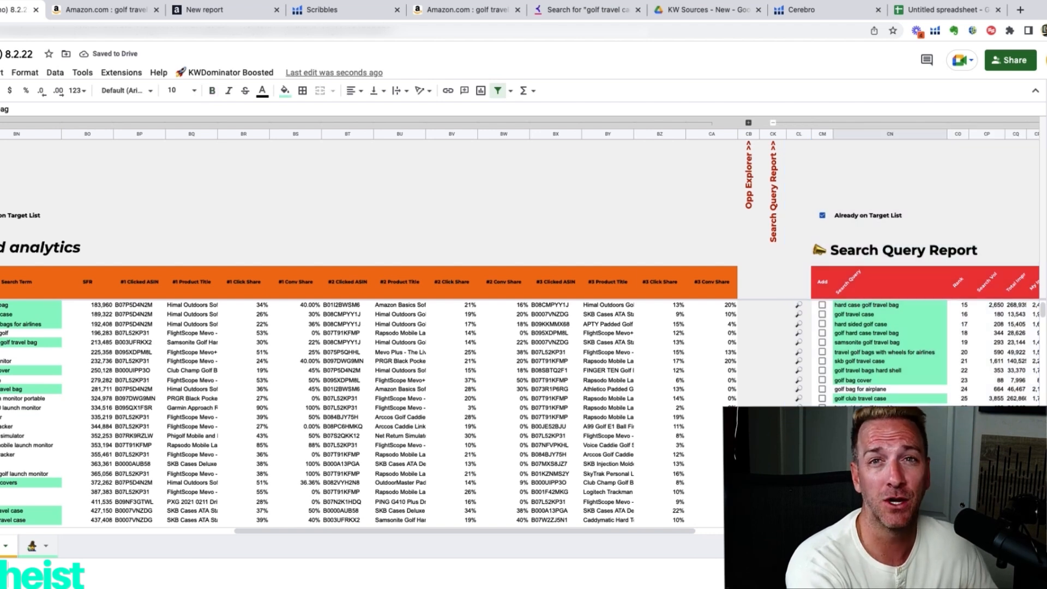
{"action": "left_click", "coordinate": [822, 389]}
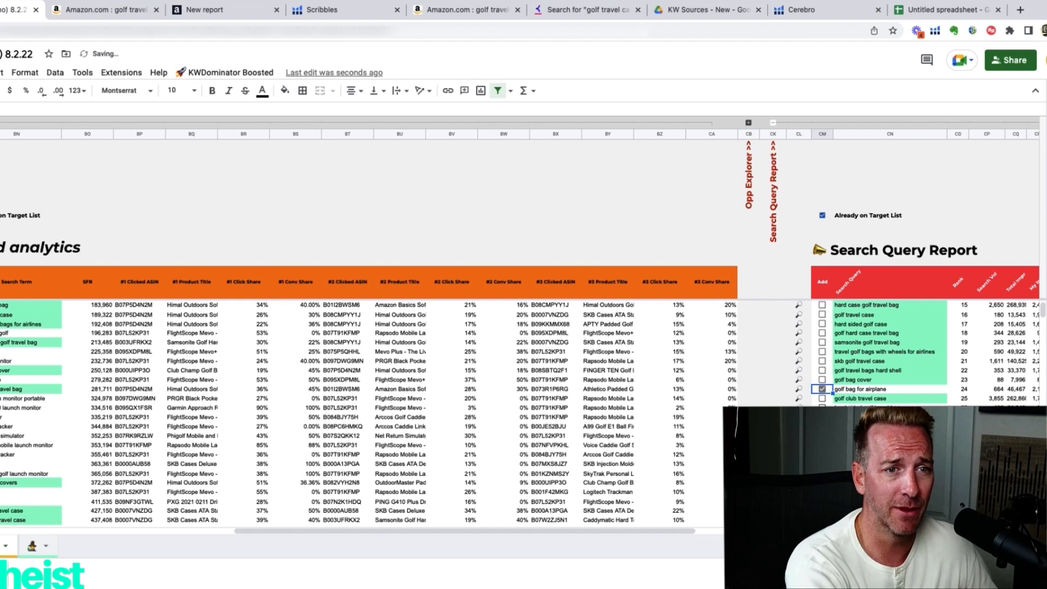
{"action": "left_click", "coordinate": [822, 407]}
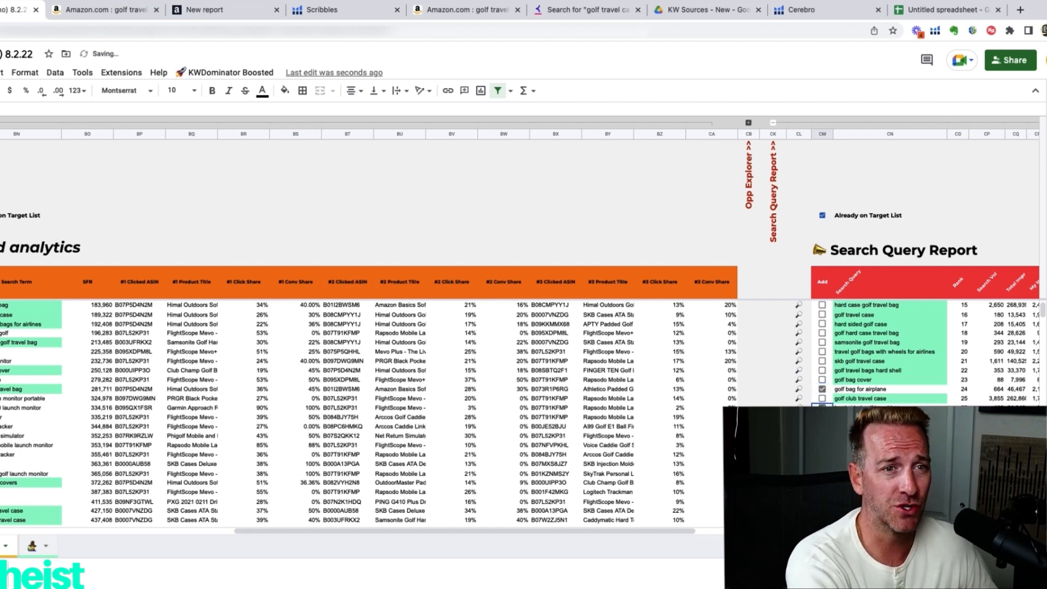
{"action": "scroll", "coordinate": [753, 374], "scroll_direction": "right", "scroll_amount": 10}
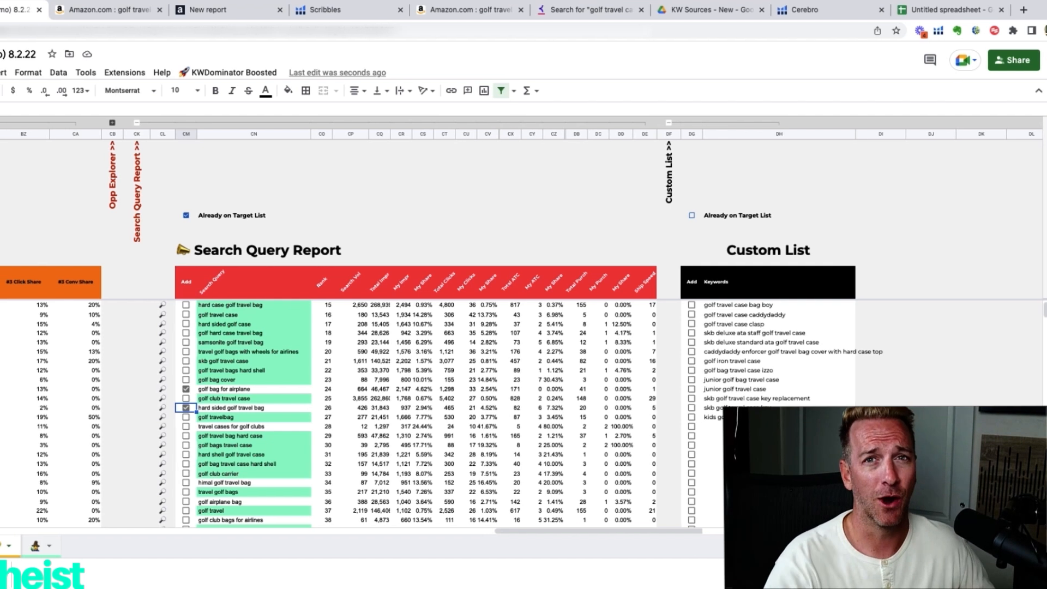
Import the manually marked source keywords into the target list with KWDominator's Build Target List.
{"action": "left_click", "coordinate": [242, 73]}
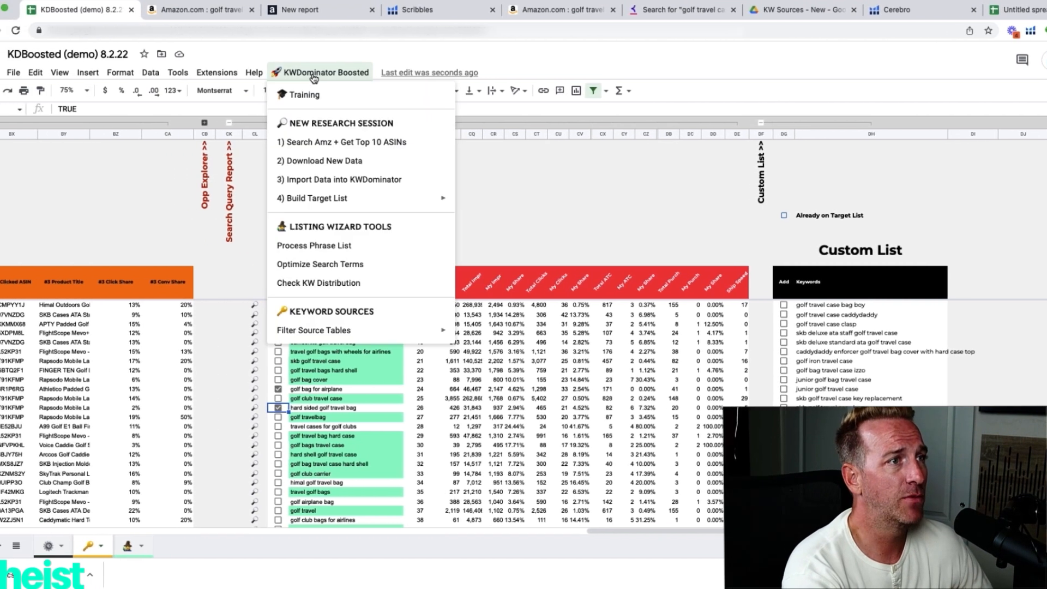
{"action": "mouse_move", "coordinate": [362, 198]}
{"action": "left_click", "coordinate": [499, 248]}
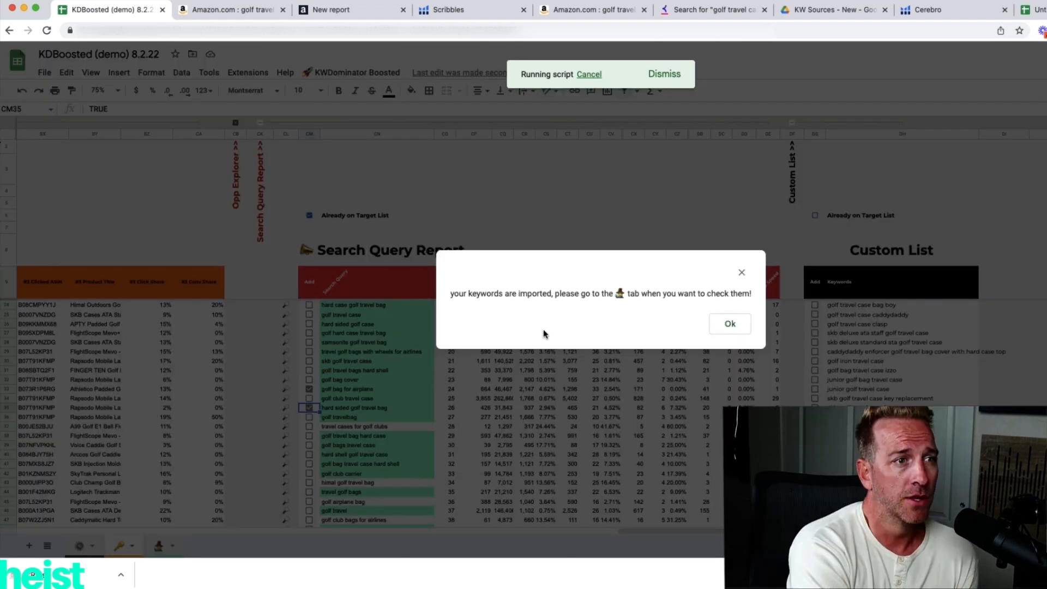
{"action": "left_click", "coordinate": [730, 325]}
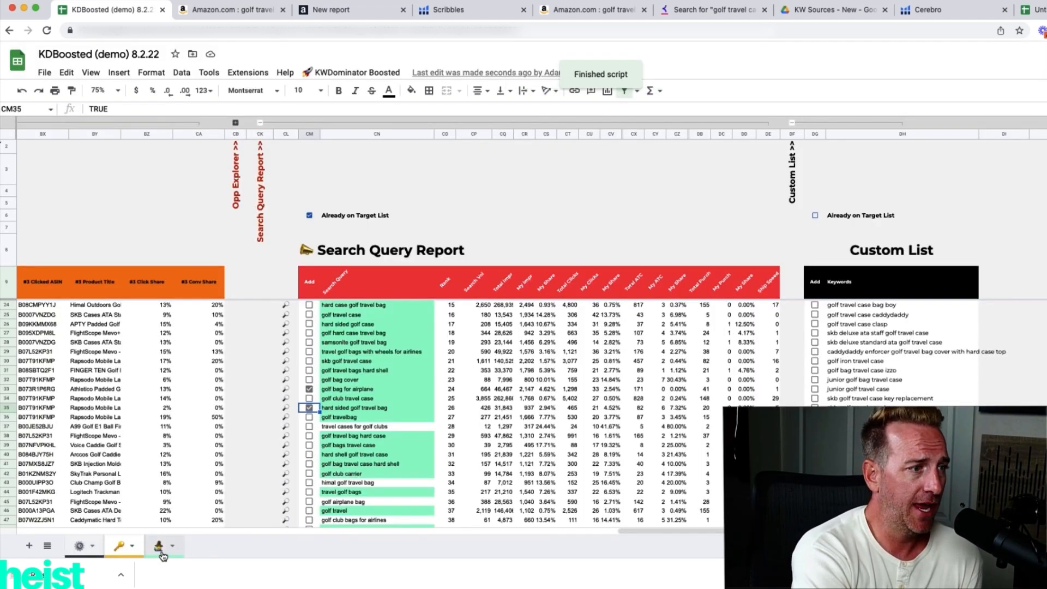
Sort the target keywords in the Listing Wizard sheet by Search Vol in descending order.
{"action": "left_click", "coordinate": [158, 548]}
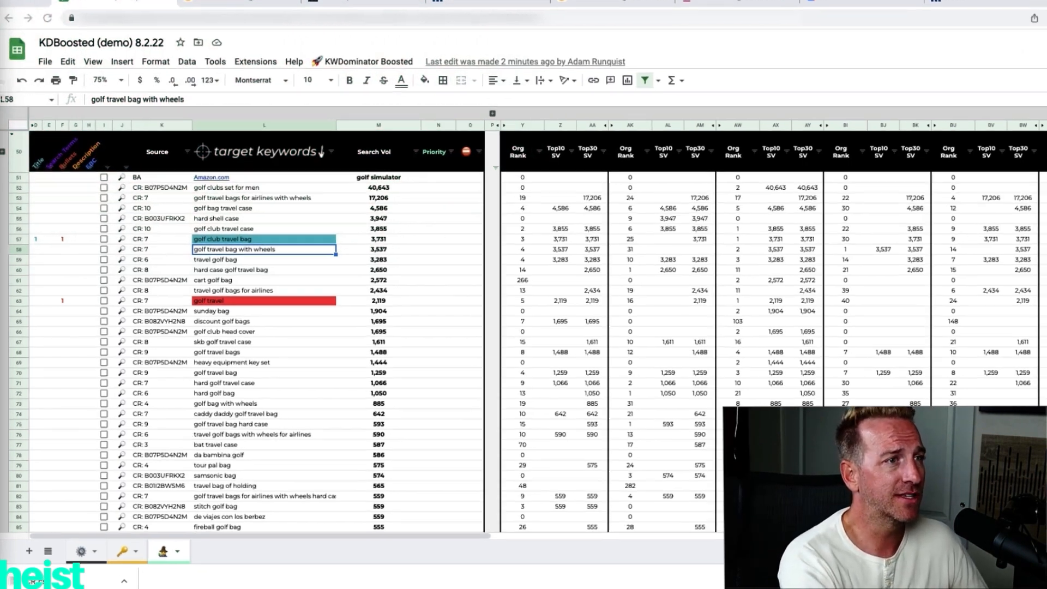
{"action": "left_click", "coordinate": [416, 155]}
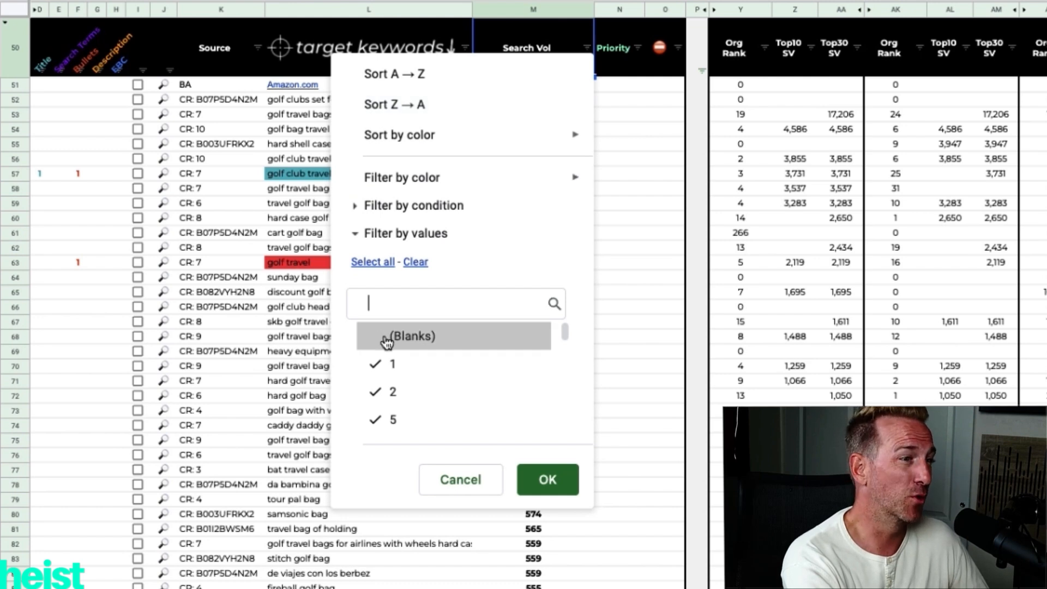
{"action": "left_click", "coordinate": [430, 109]}
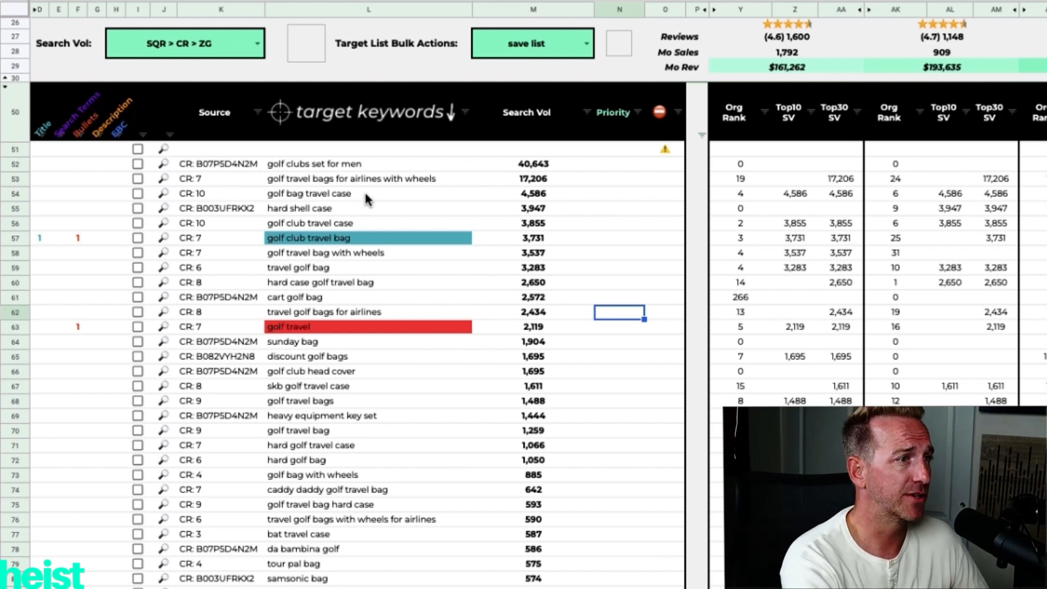
Set Priority 3 for "golf clubs set for men" and Priority 1 for "golf travel bags for airlines with wheels" and "golf bag travel case".
{"action": "left_click", "coordinate": [619, 164]}
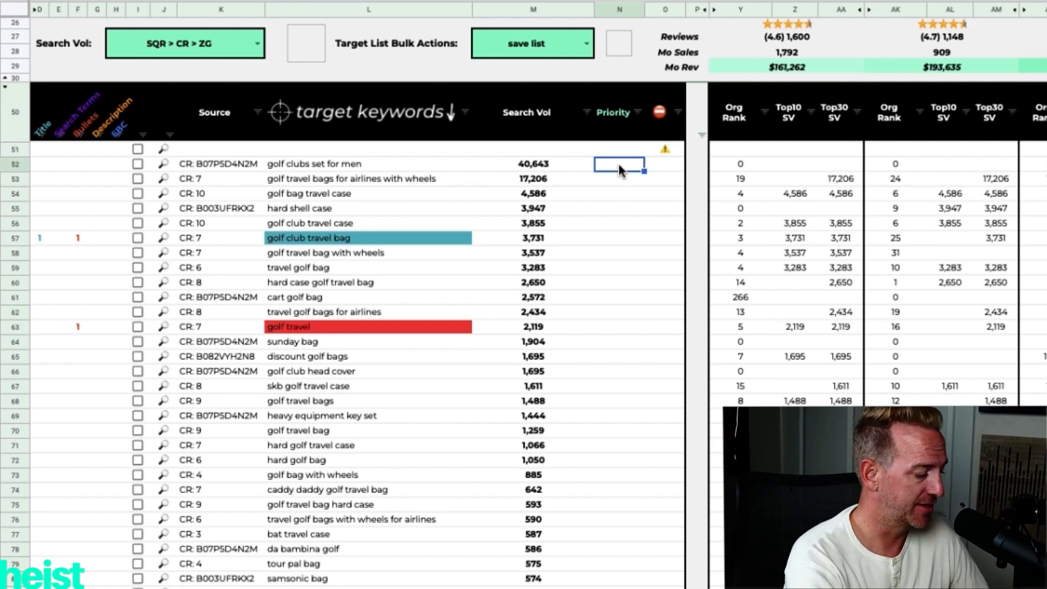
{"action": "type", "text": "3"}
{"action": "key", "text": "Return"}
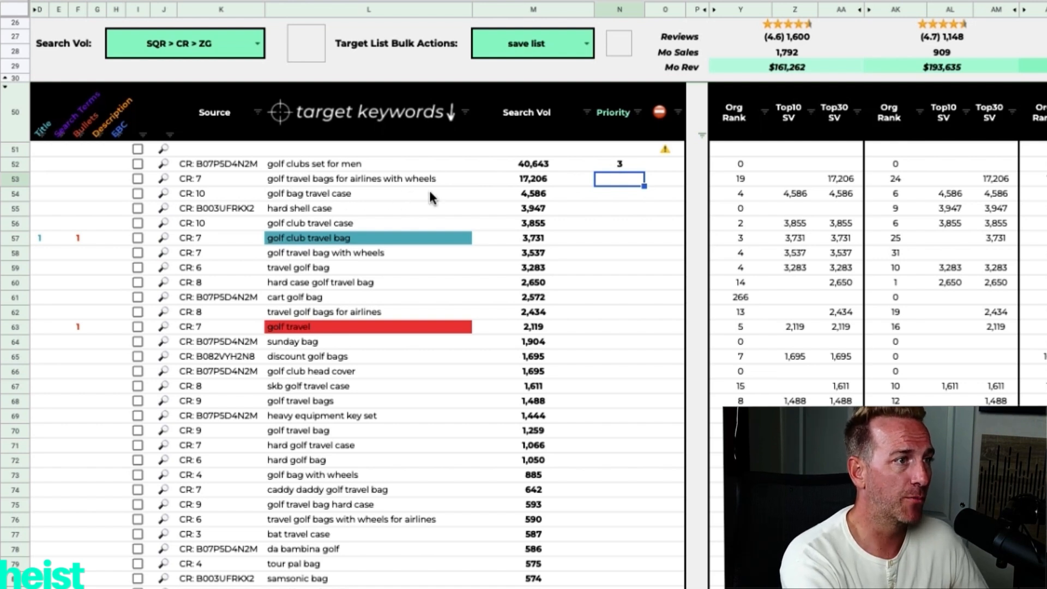
{"action": "type", "text": "1"}
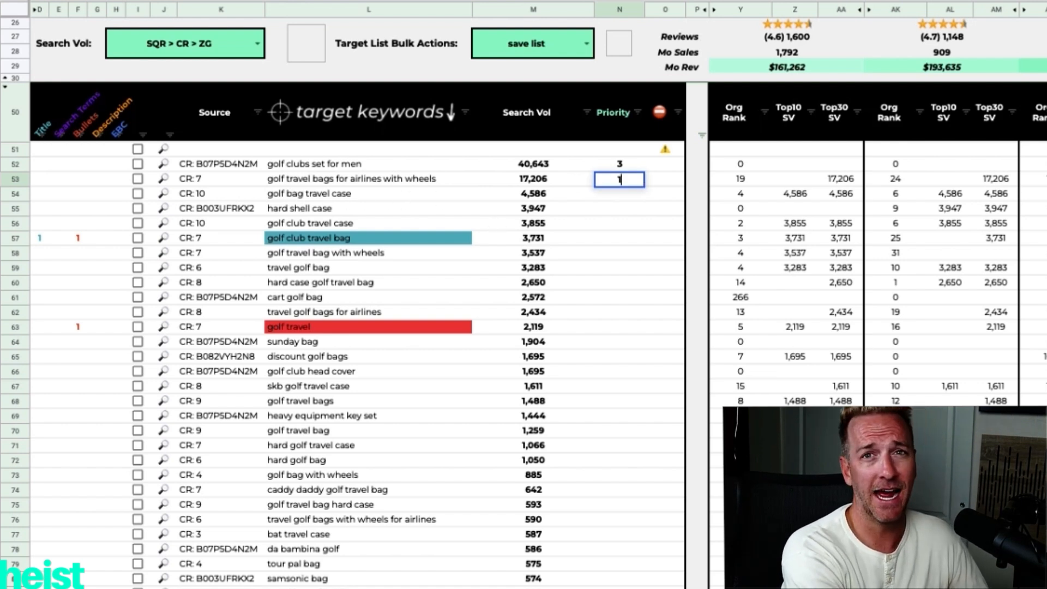
{"action": "key", "text": "Return"}
{"action": "type", "text": "1"}
{"action": "key", "text": "Return"}
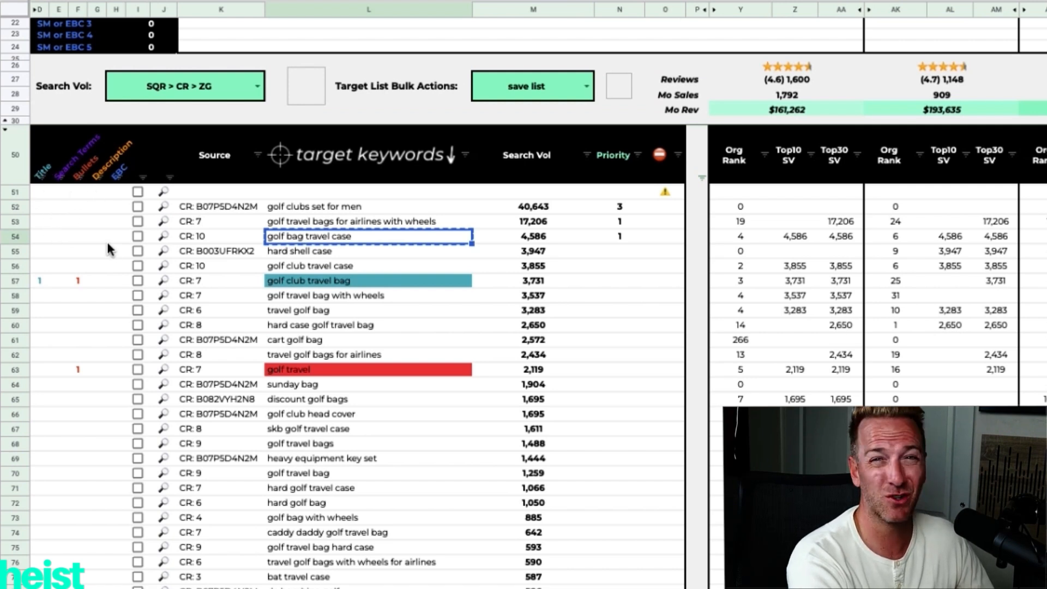
Append the target keyword "golf bag travel case" to the end of the main listing's Title.
{"action": "scroll", "coordinate": [210, 203], "scroll_direction": "up", "scroll_amount": 4}
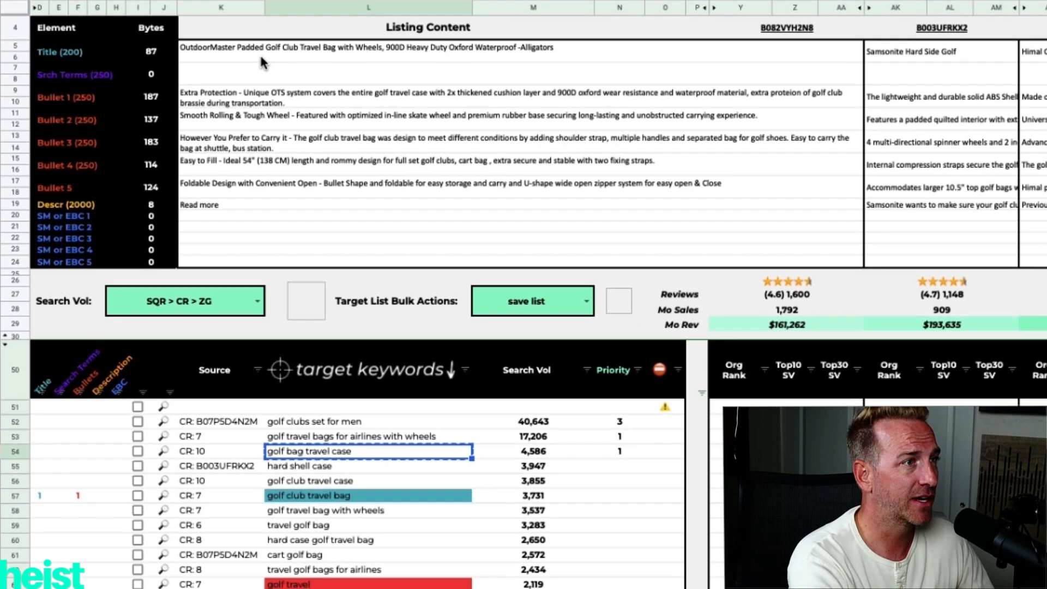
{"action": "double_click", "coordinate": [259, 50]}
{"action": "type", "text": "golf bag travel case"}
{"action": "key", "text": "Return"}
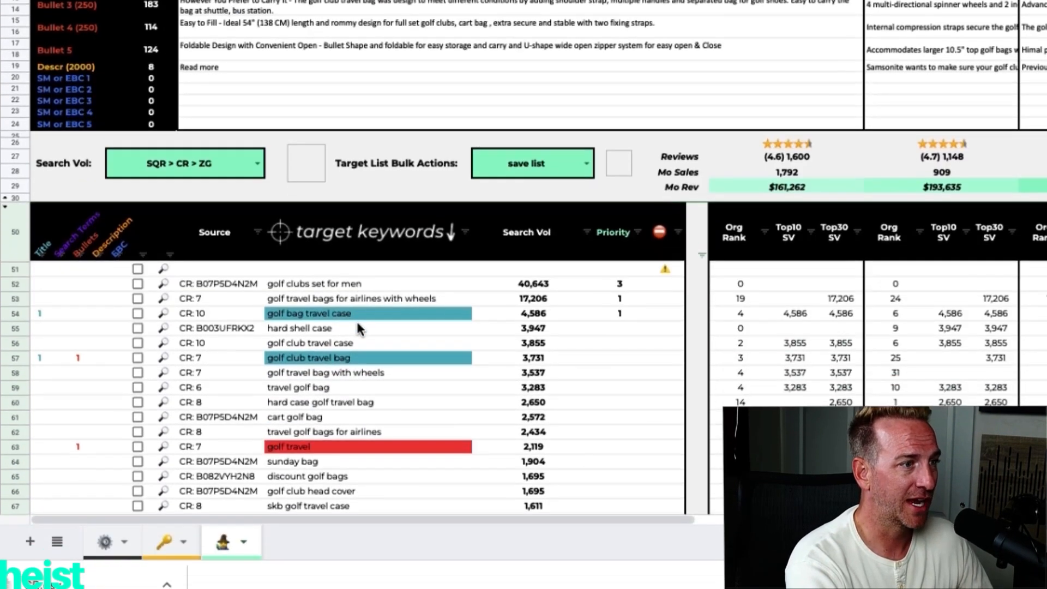
{"action": "left_click", "coordinate": [357, 320]}
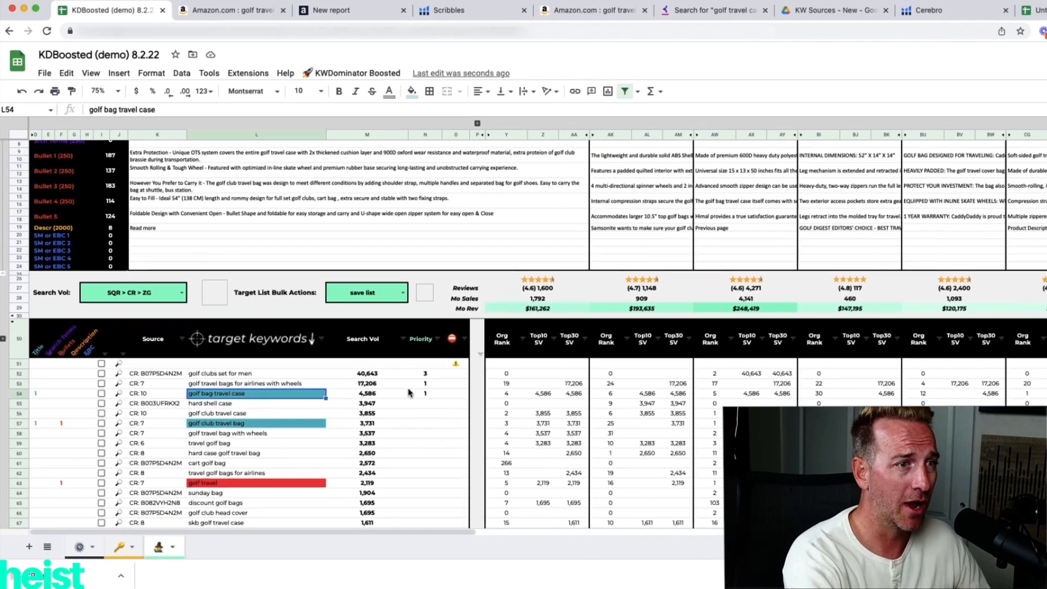
Add "sunday bag" to the Remove List's flagged terms and check the flags beside the target keywords.
{"action": "scroll", "coordinate": [543, 412], "scroll_direction": "right", "scroll_amount": 3}
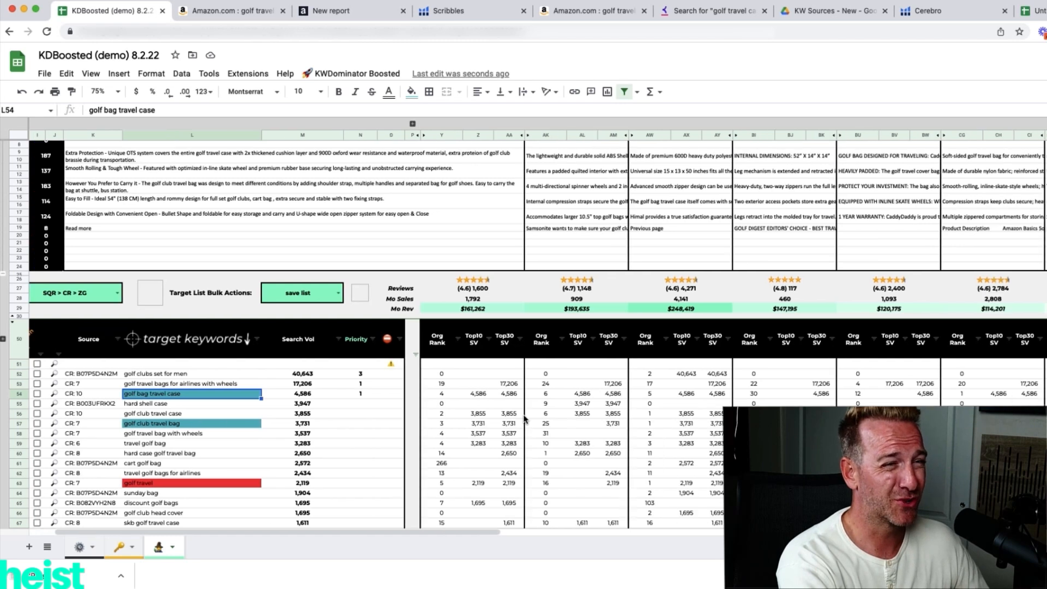
{"action": "scroll", "coordinate": [525, 419], "scroll_direction": "right", "scroll_amount": 5}
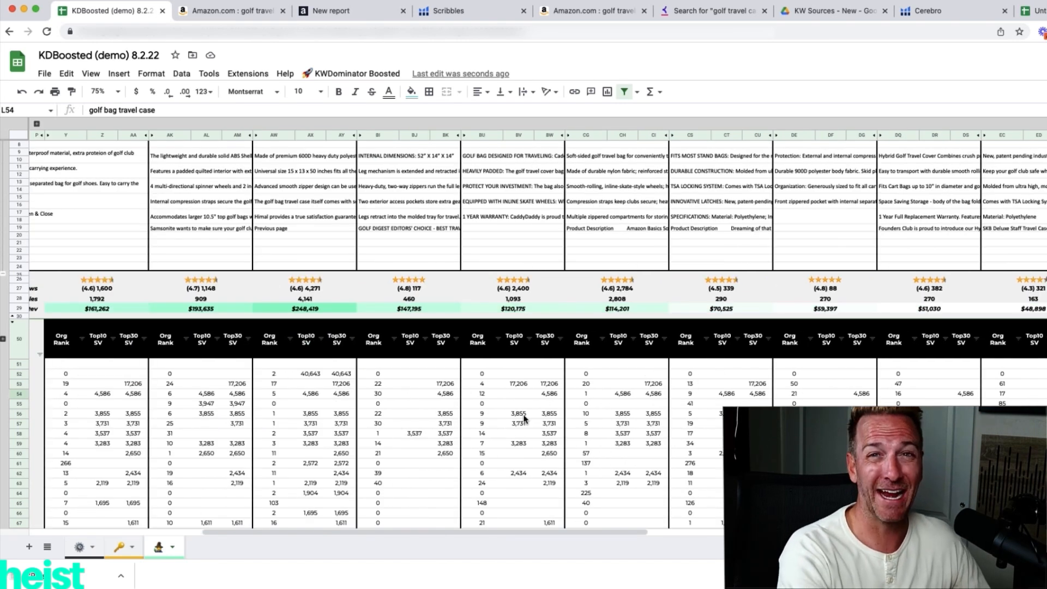
{"action": "scroll", "coordinate": [524, 418], "scroll_direction": "right", "scroll_amount": 10}
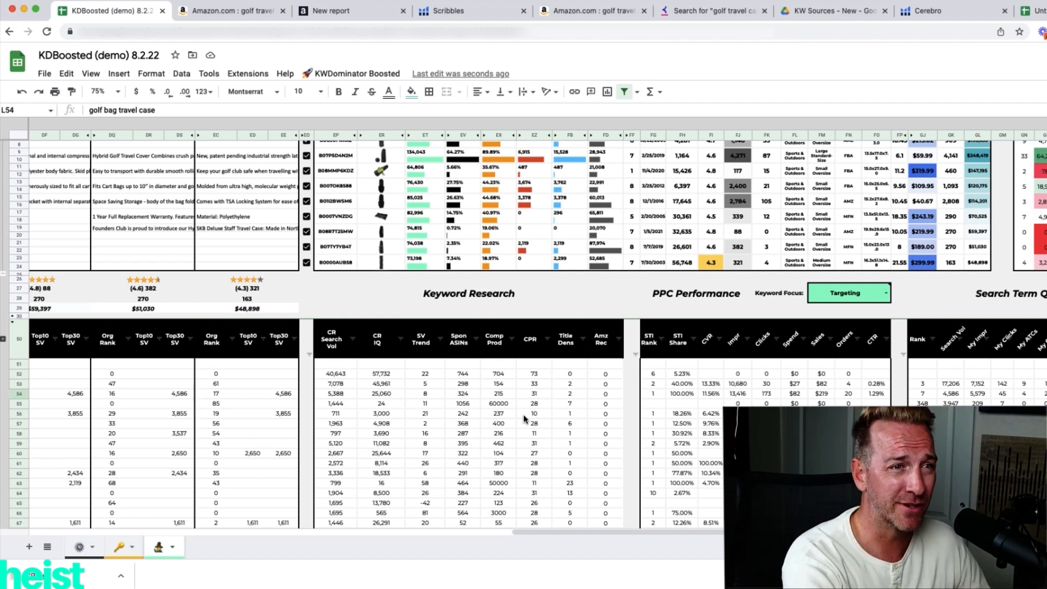
{"action": "scroll", "coordinate": [523, 418], "scroll_direction": "right", "scroll_amount": 5}
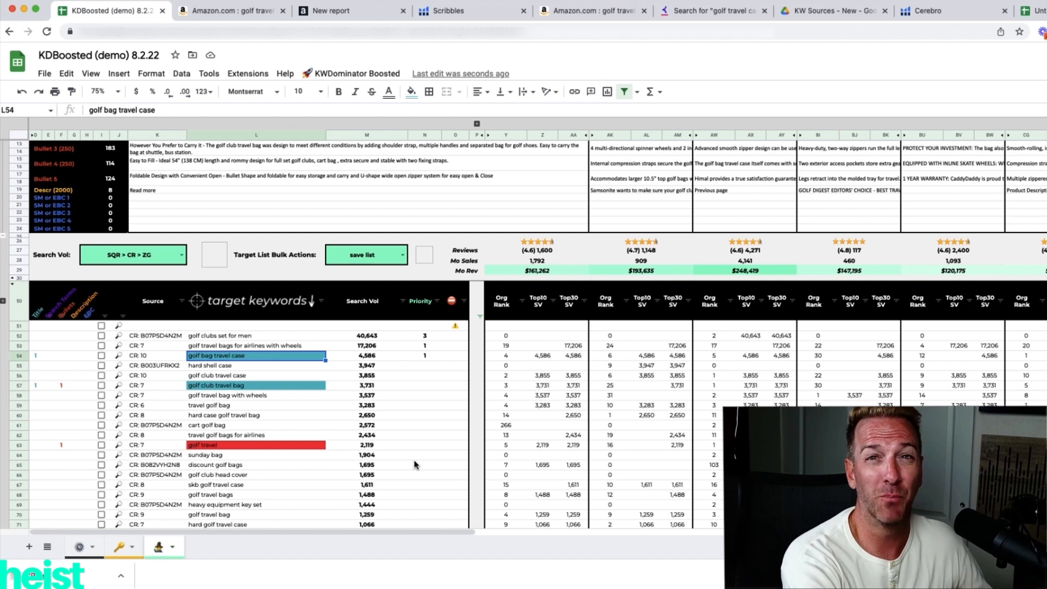
{"action": "scroll", "coordinate": [537, 334], "scroll_direction": "right", "scroll_amount": 20}
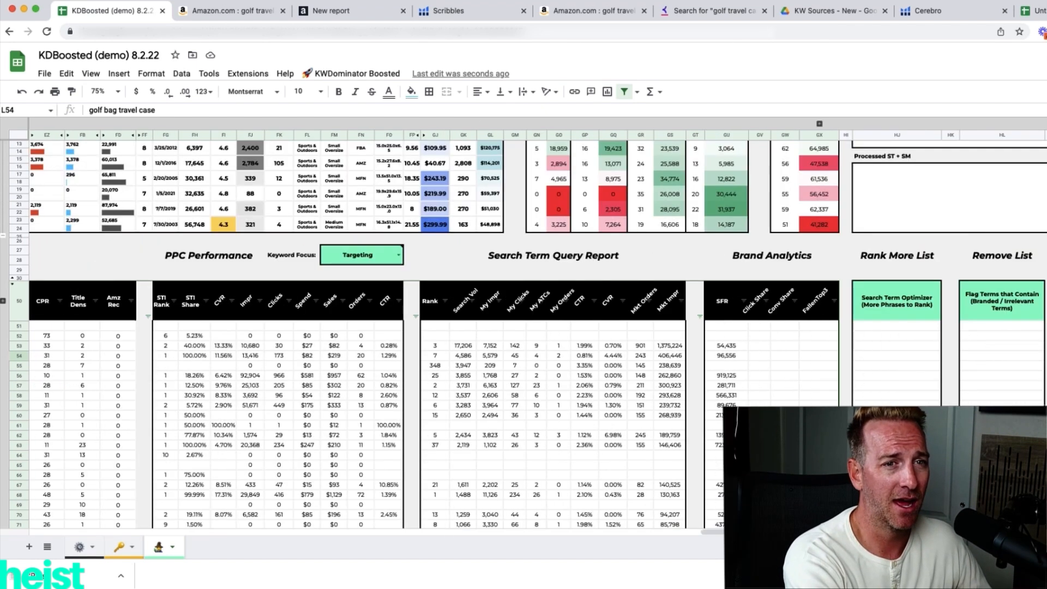
{"action": "left_click", "coordinate": [1002, 326]}
{"action": "type", "text": "sunday bag"}
{"action": "key", "text": "Return"}
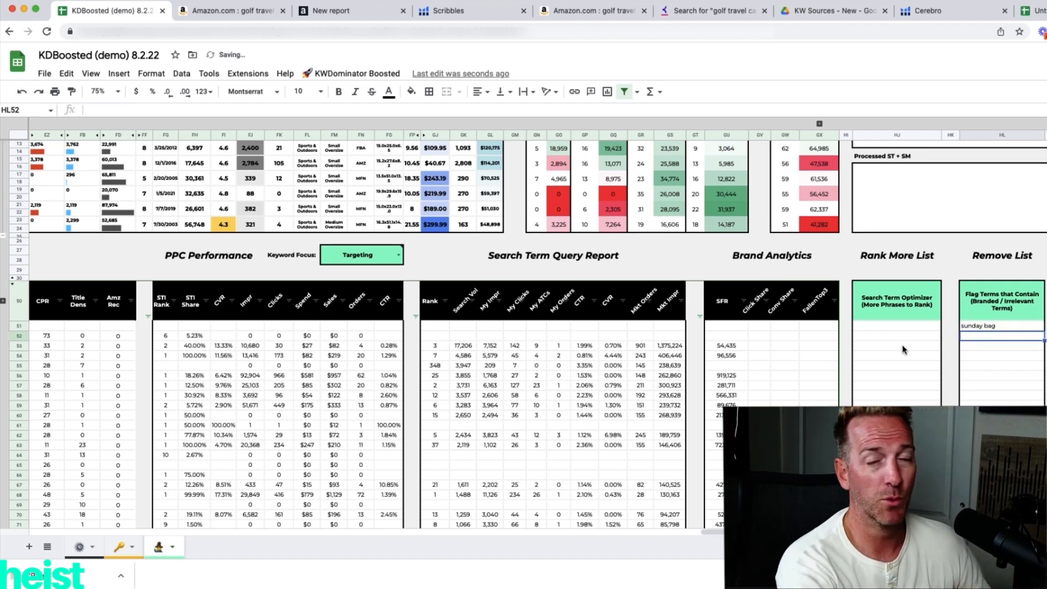
{"action": "scroll", "coordinate": [898, 354], "scroll_direction": "left", "scroll_amount": 10}
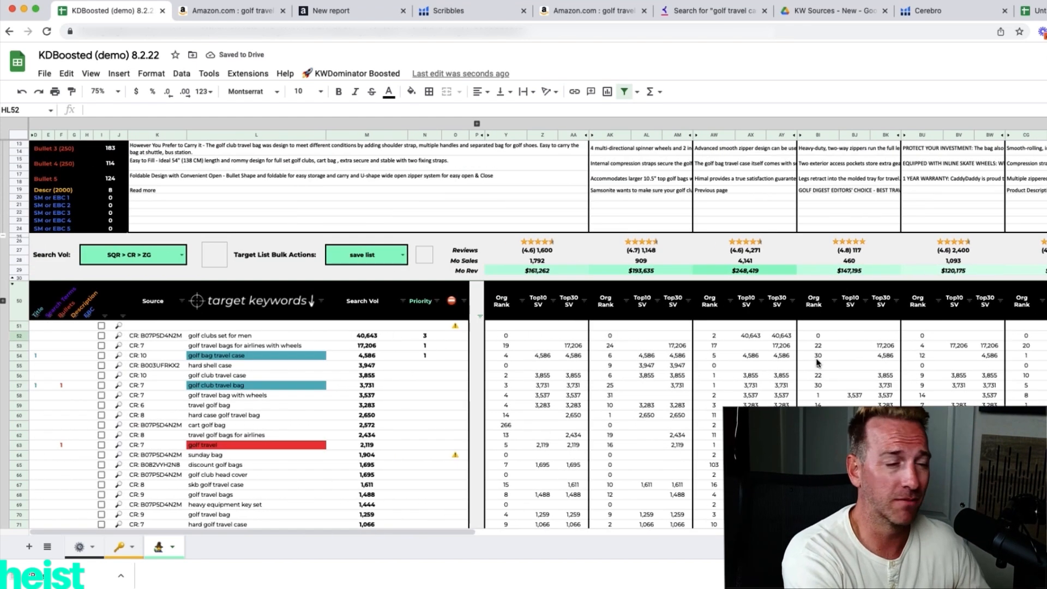
{"action": "scroll", "coordinate": [225, 438], "scroll_direction": "down", "scroll_amount": 1}
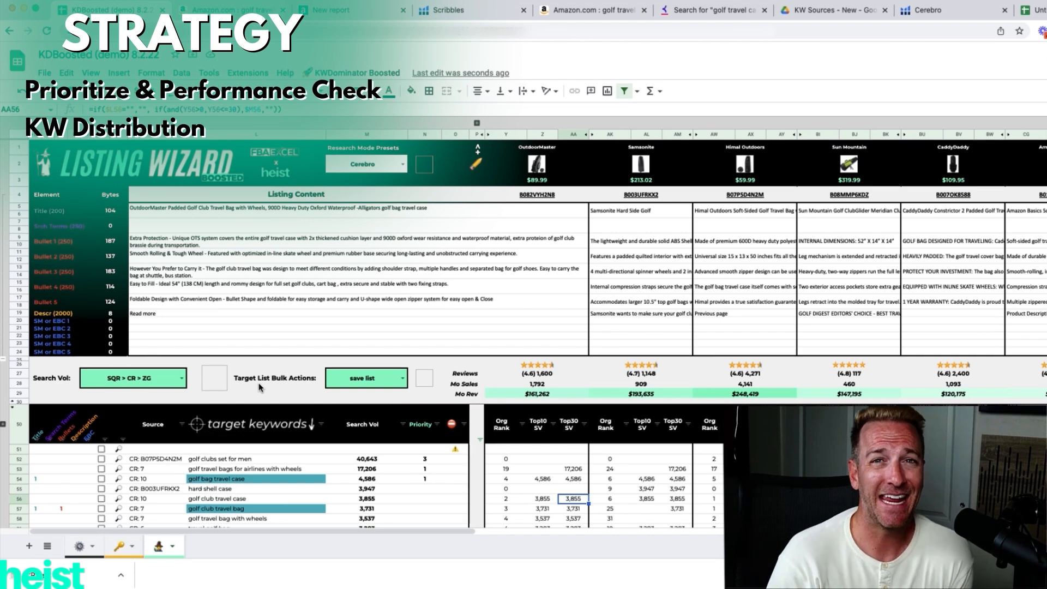
Run Check KW Distribution on the target list and review each word's count and search volume in the KW Distribution table.
{"action": "left_click", "coordinate": [343, 74]}
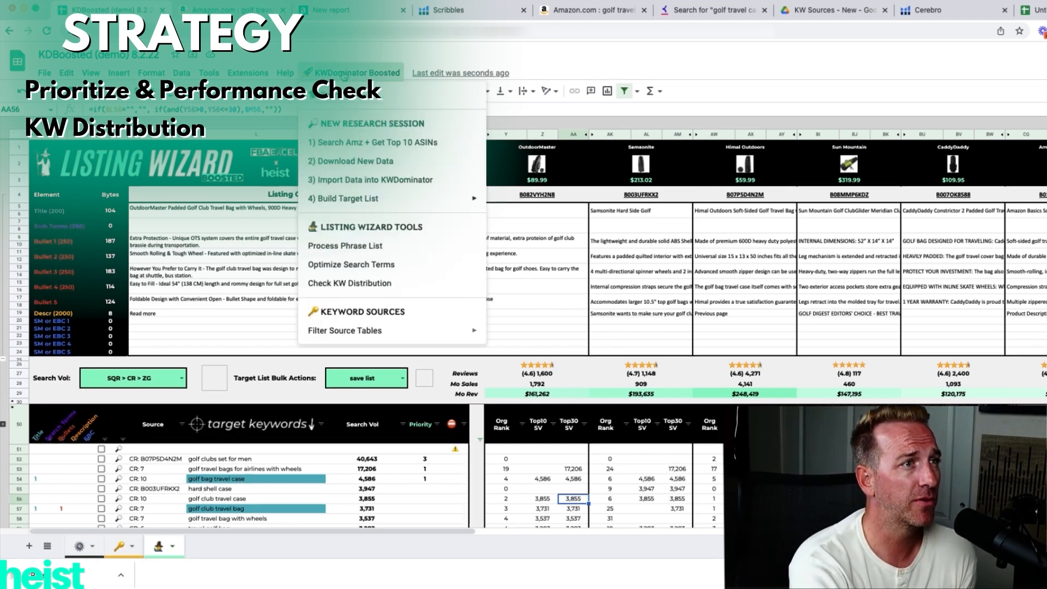
{"action": "left_click", "coordinate": [375, 283]}
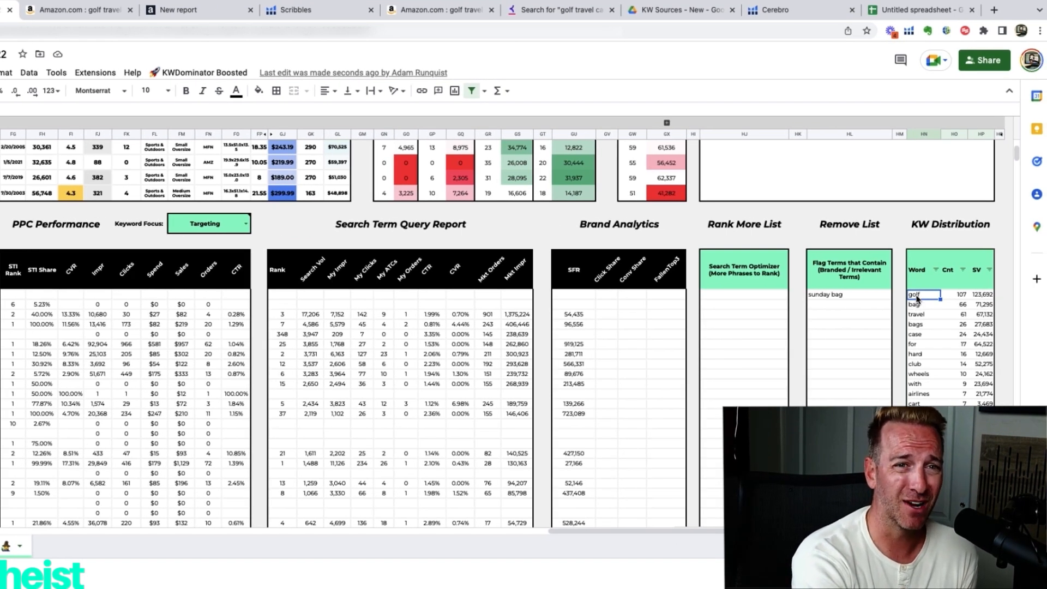
{"action": "left_click", "coordinate": [953, 295]}
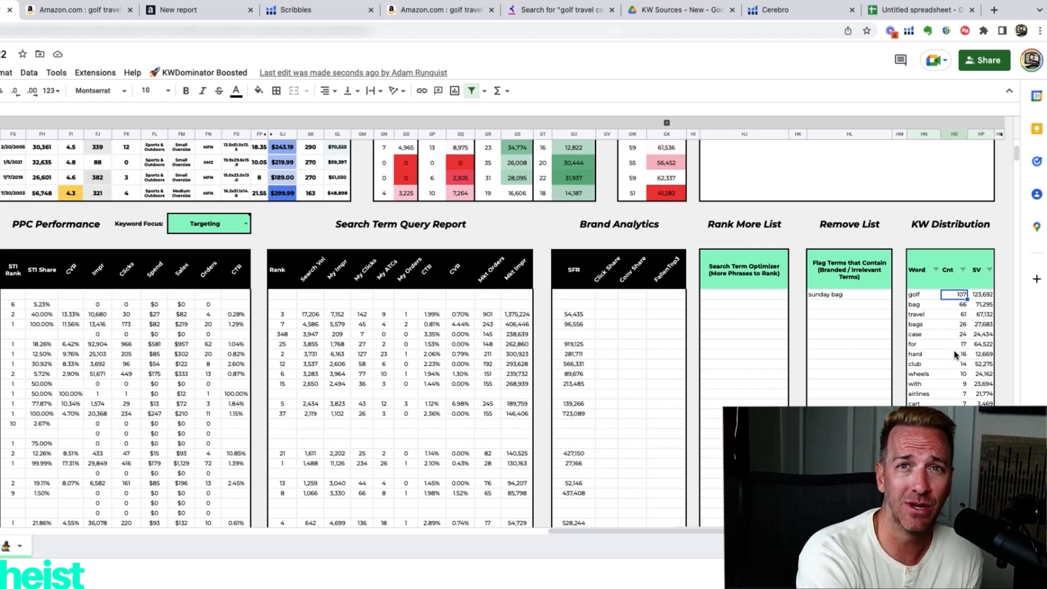
{"action": "scroll", "coordinate": [954, 350], "scroll_direction": "down", "scroll_amount": 3}
{"action": "scroll", "coordinate": [954, 350], "scroll_direction": "down", "scroll_amount": 2}
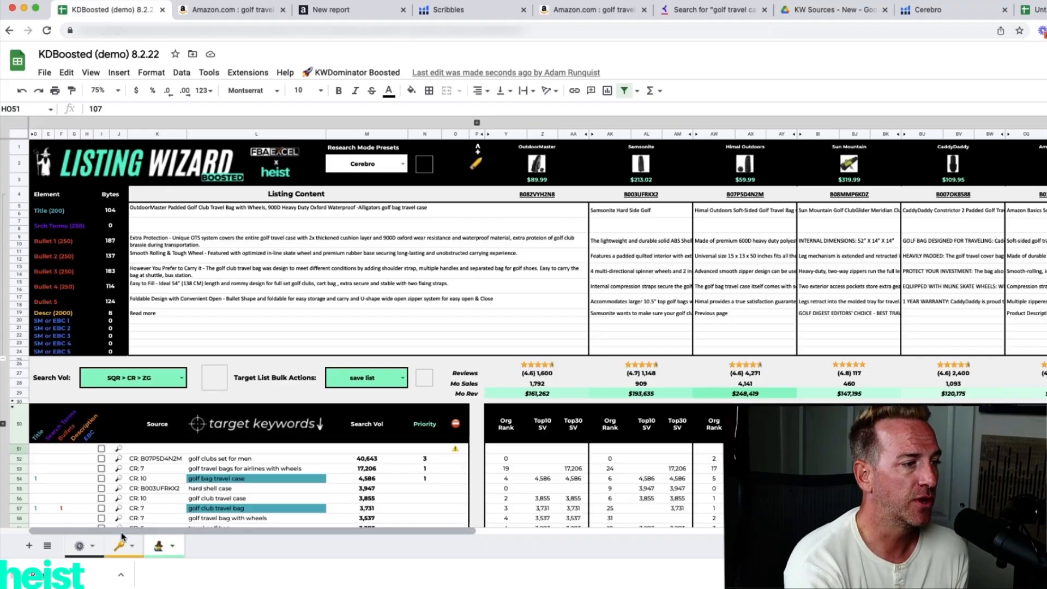
Review the rank thresholds in the Keyword List Filter Criteria on the KW Dominator settings sheet.
{"action": "left_click", "coordinate": [122, 543]}
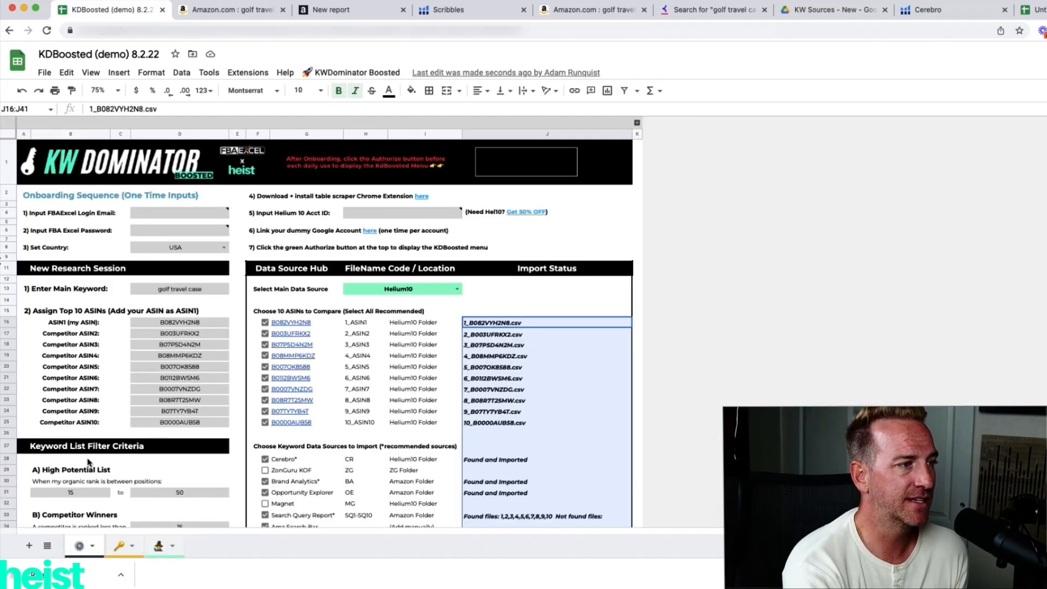
{"action": "scroll", "coordinate": [123, 407], "scroll_direction": "down", "scroll_amount": 5}
{"action": "scroll", "coordinate": [123, 407], "scroll_direction": "down", "scroll_amount": 2}
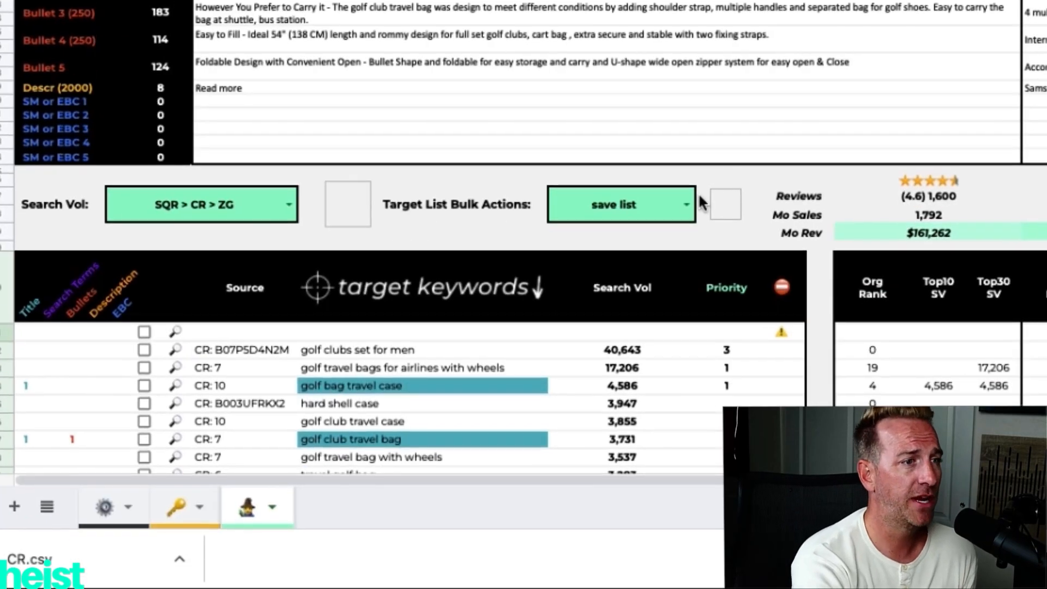
Apply the High Potential List bulk action to the Listing Wizard target keywords and look through the filtered list.
{"action": "left_click", "coordinate": [677, 218]}
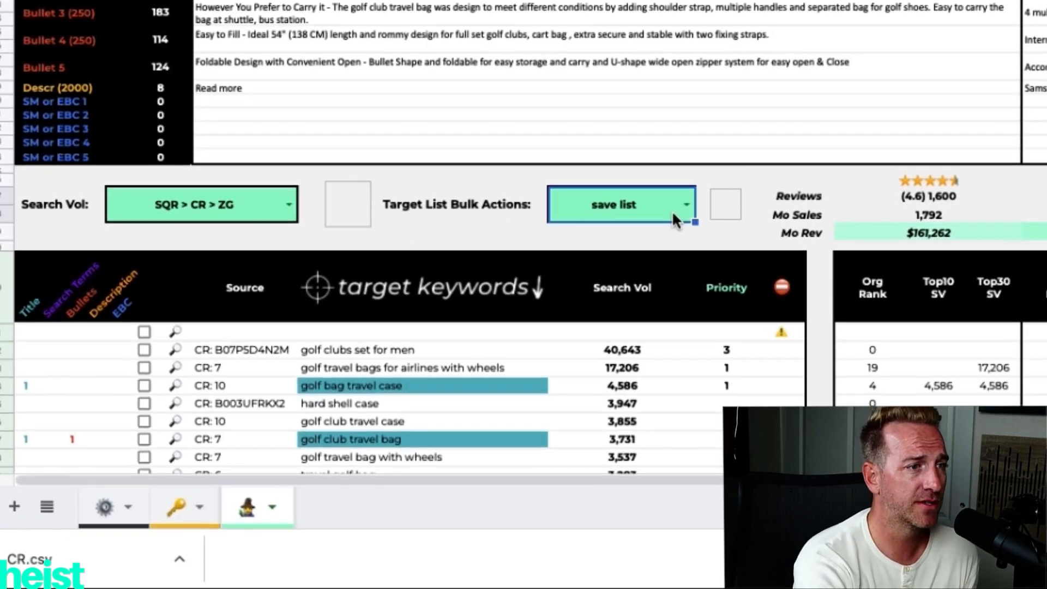
{"action": "left_click", "coordinate": [687, 205]}
{"action": "left_click", "coordinate": [655, 269]}
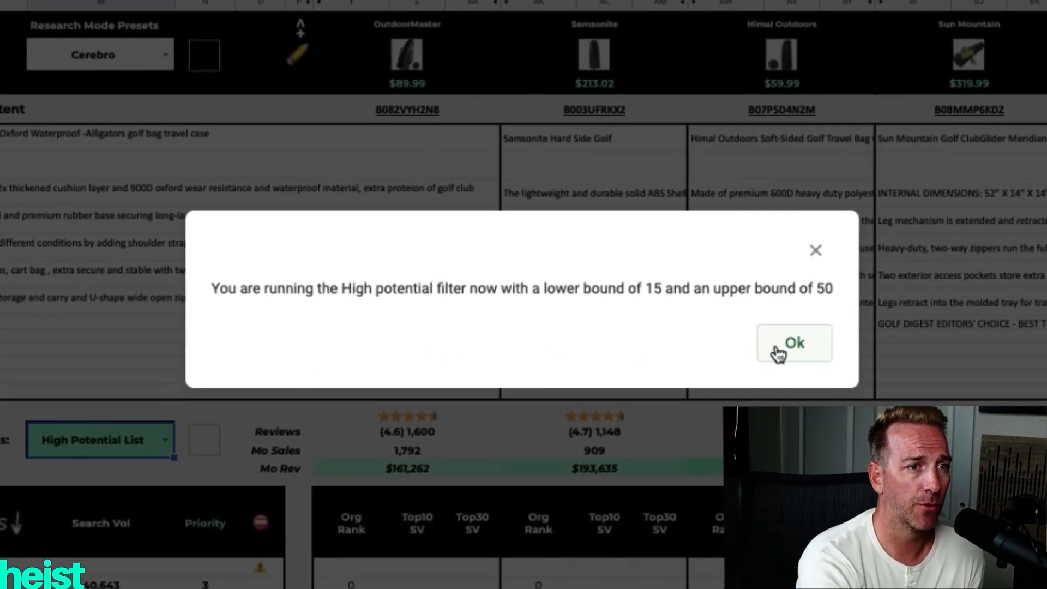
{"action": "left_click", "coordinate": [779, 352]}
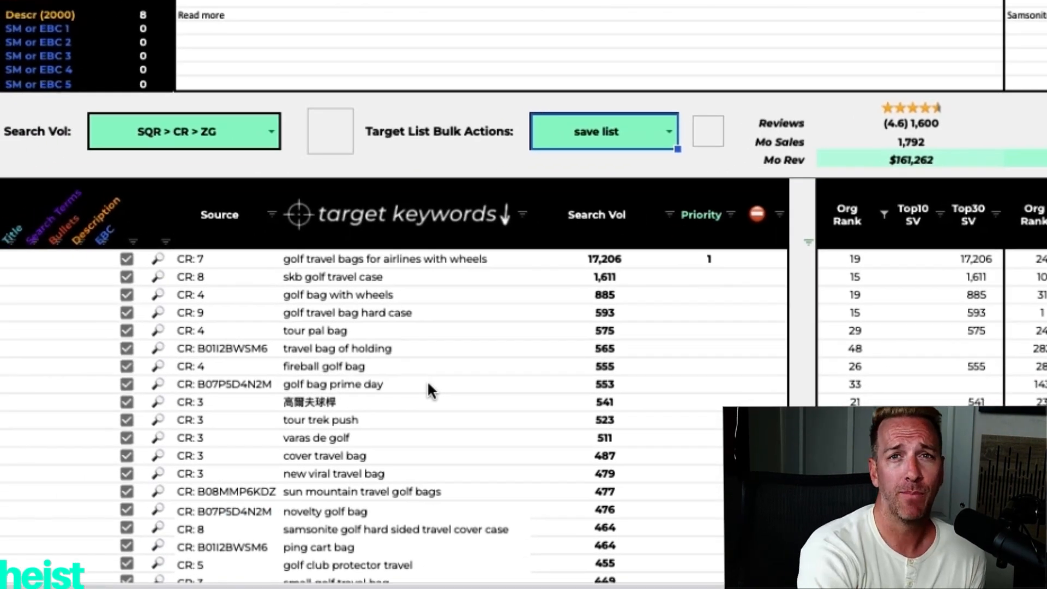
{"action": "scroll", "coordinate": [427, 381], "scroll_direction": "down", "scroll_amount": 5}
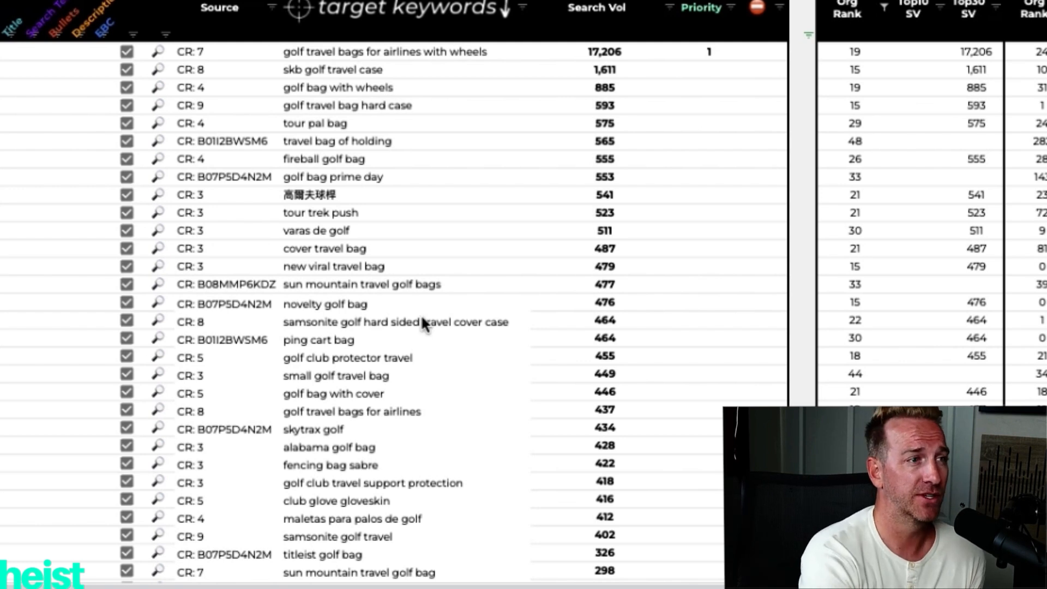
{"action": "left_click_drag", "start_coordinate": [404, 51], "coordinate": [409, 588]}
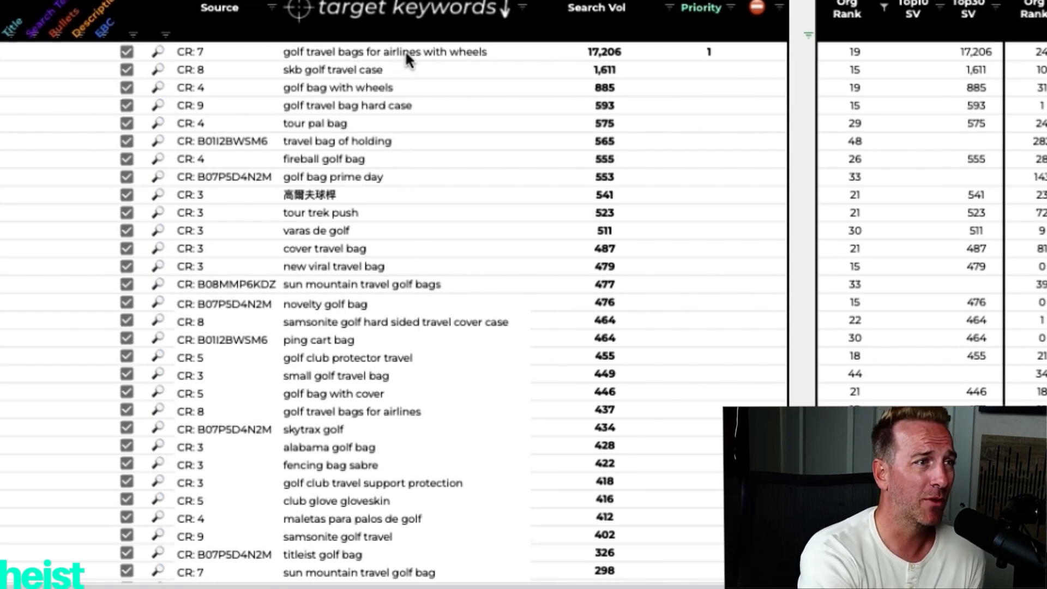
{"action": "left_click_drag", "start_coordinate": [289, 557], "coordinate": [290, 522]}
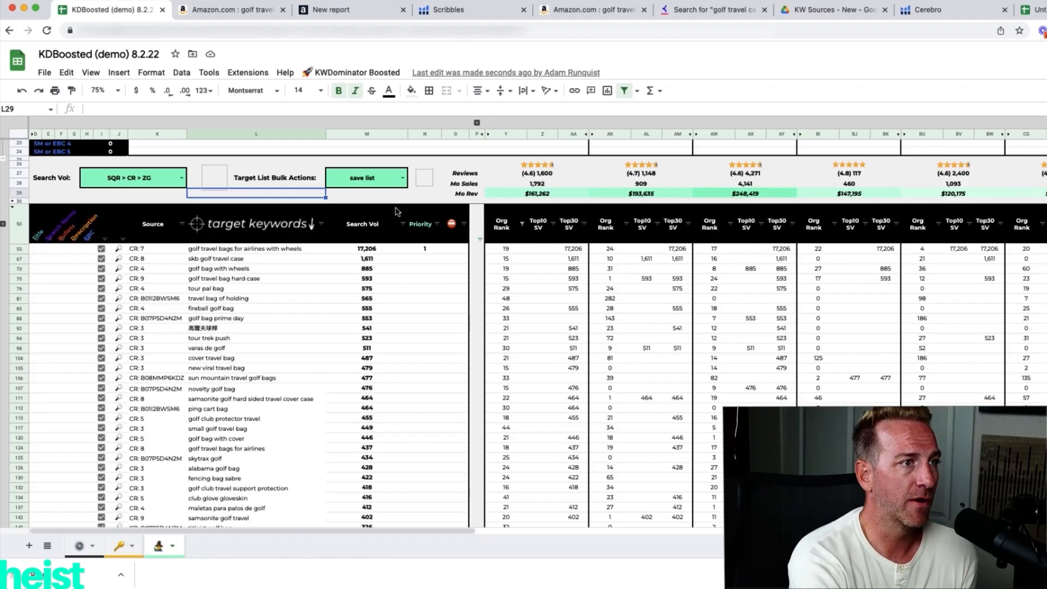
Check the Target List Bulk Actions options and the My Top Performers rank range in the settings sheet's filter criteria.
{"action": "left_click", "coordinate": [391, 182]}
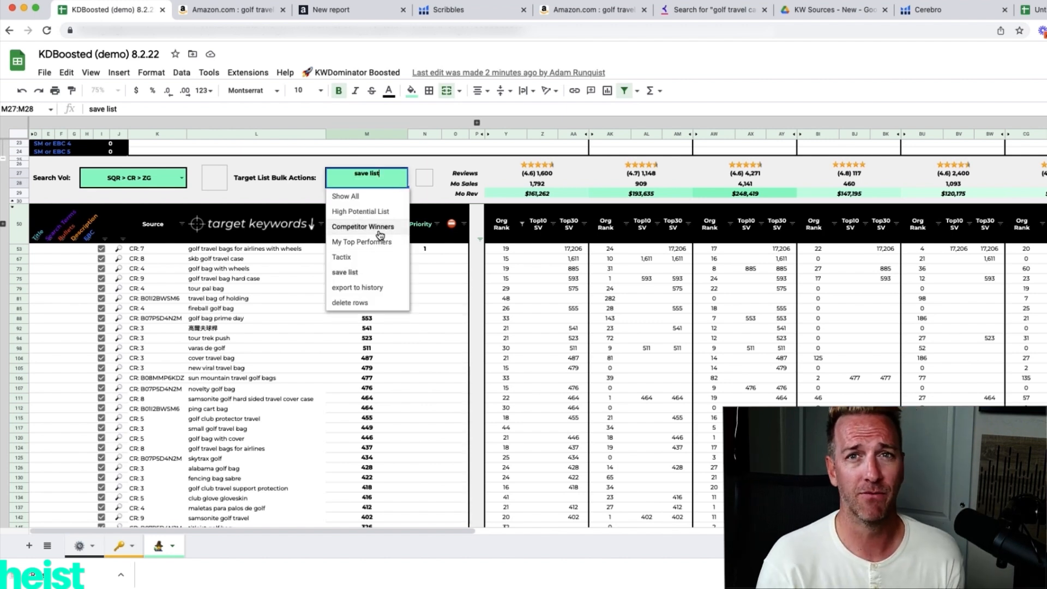
{"action": "left_click", "coordinate": [223, 466]}
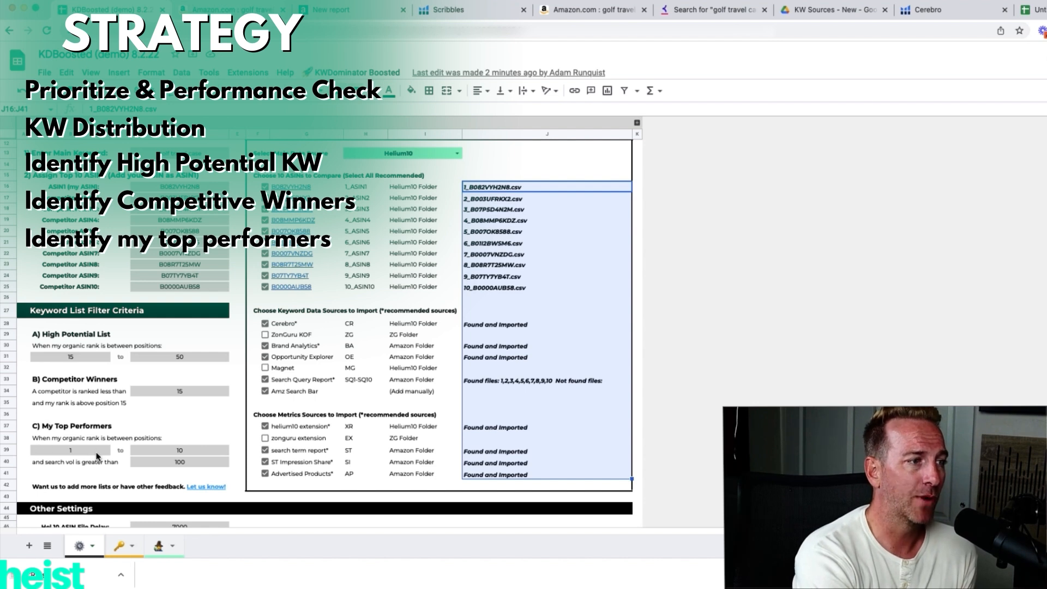
{"action": "left_click", "coordinate": [89, 450]}
{"action": "left_click", "coordinate": [162, 447]}
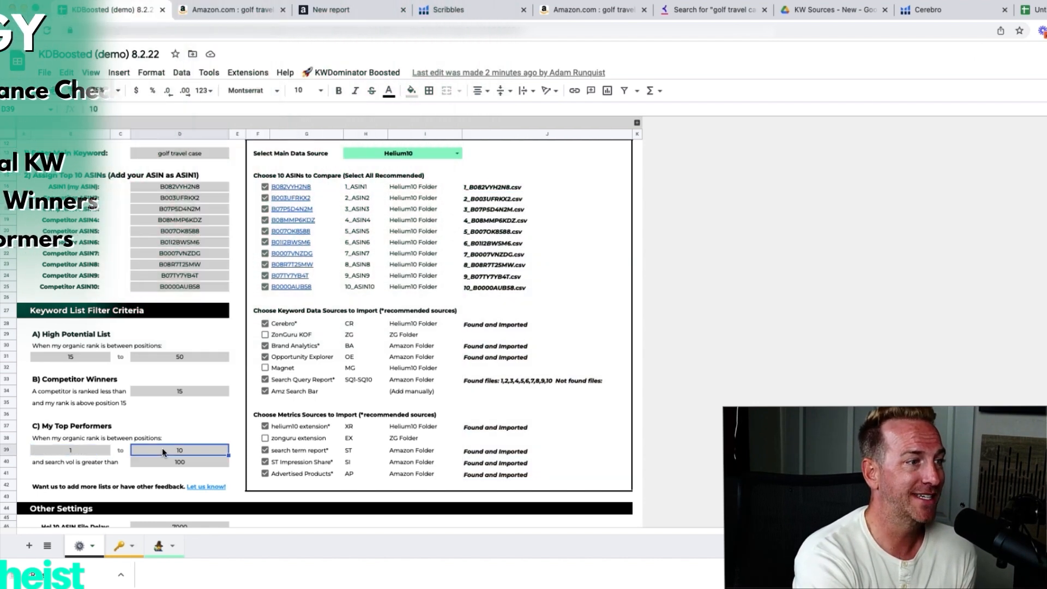